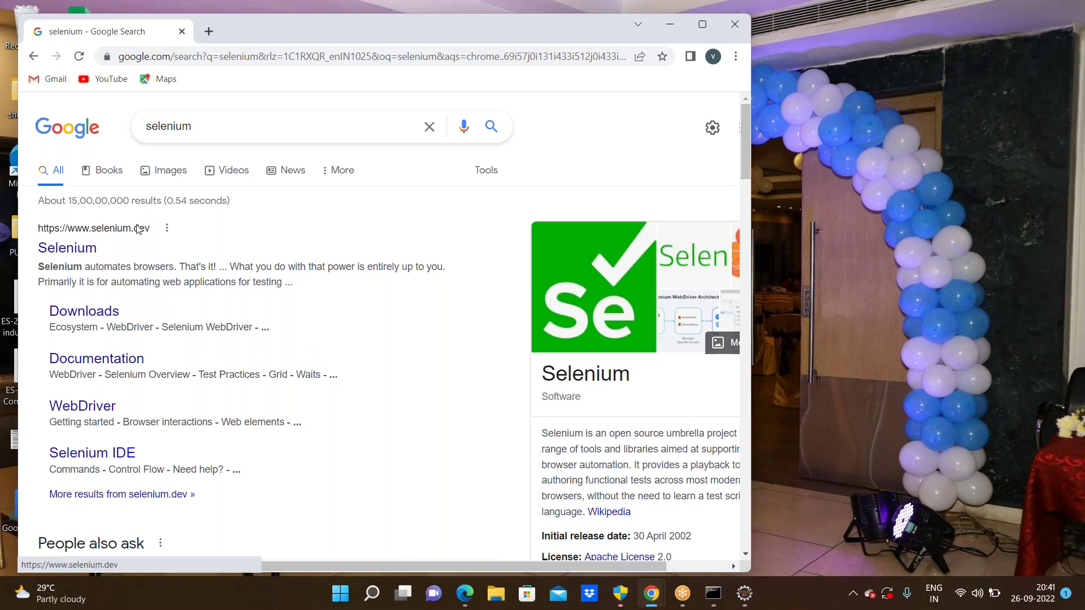
- Open the official Selenium website from the search results, maximize the window, and go to the site's Downloads page
left_click(64, 249)
left_click(64, 249)
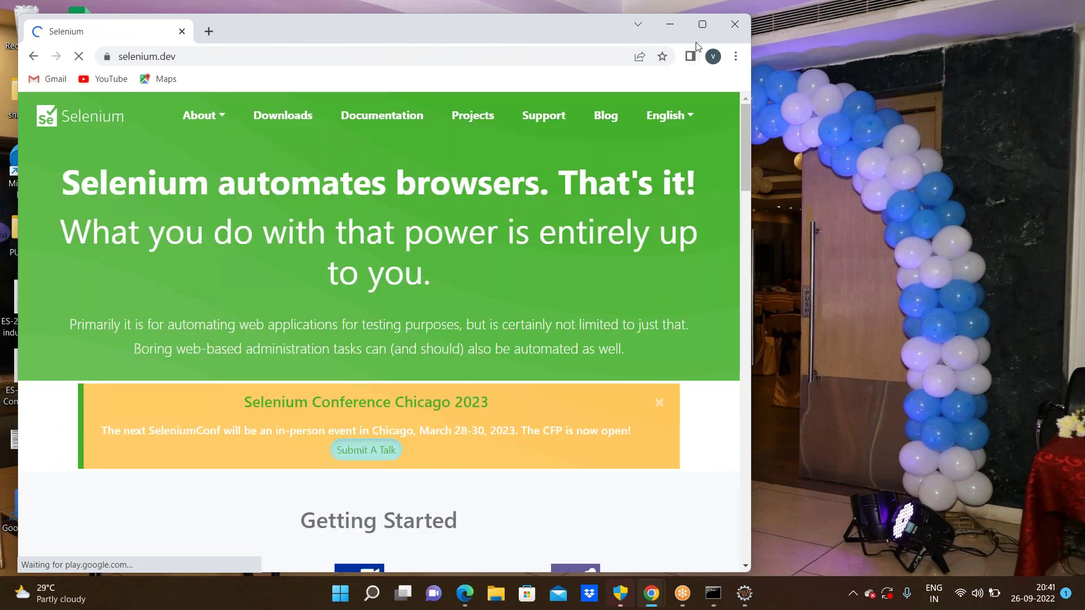
left_click(702, 24)
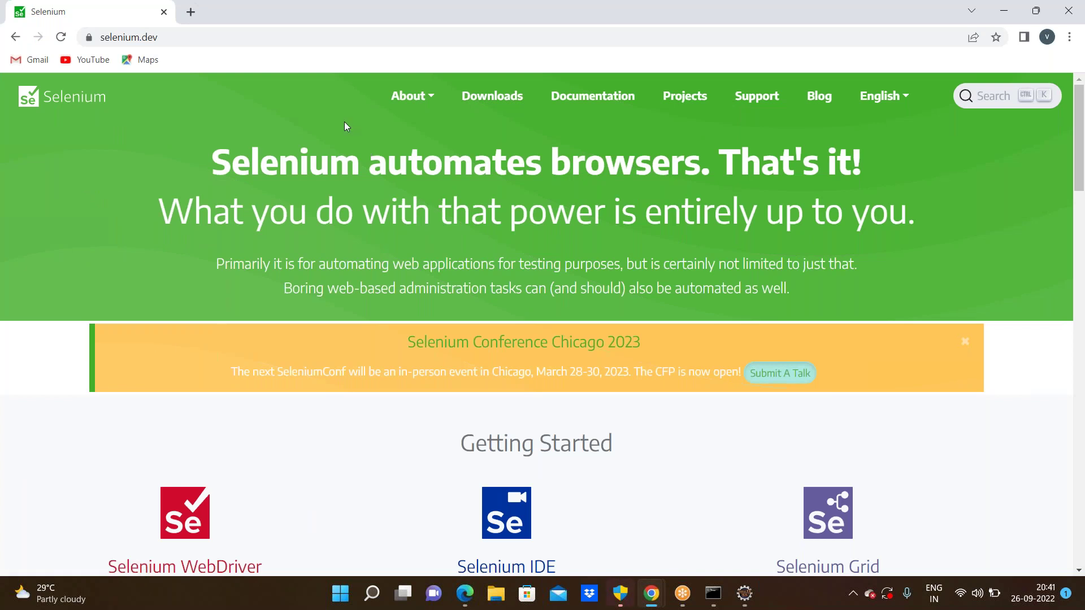
left_click(507, 99)
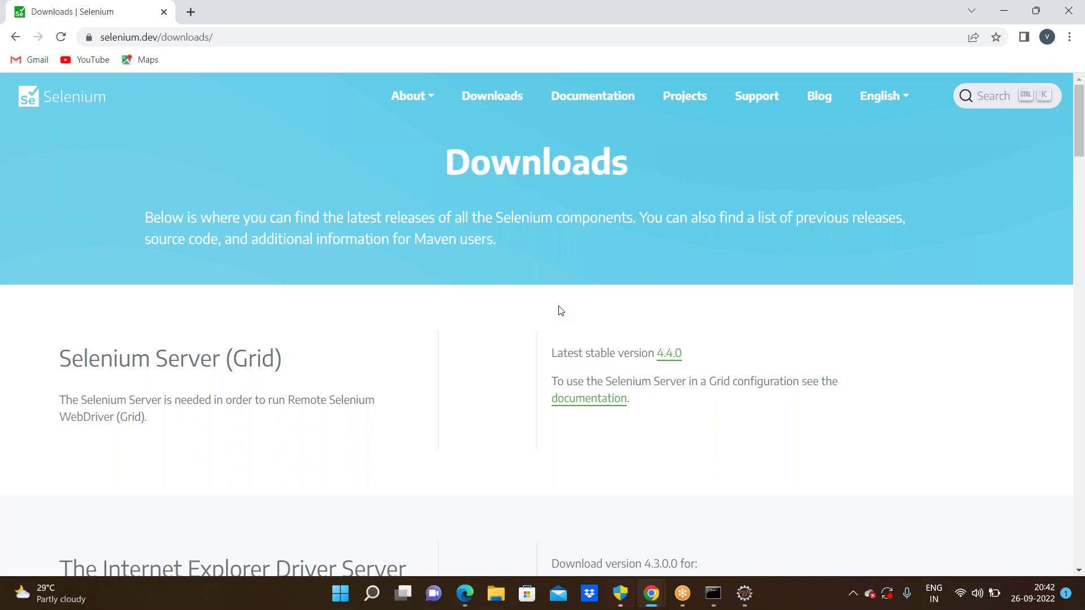
- Download the latest stable Selenium Server (Grid), version 4.4.0
left_click(664, 360)
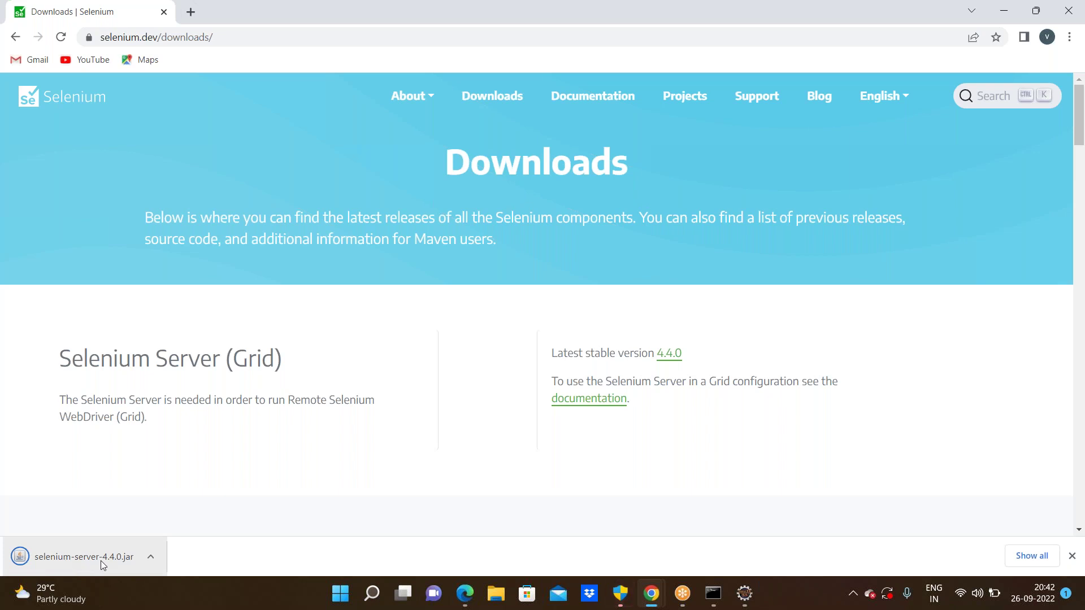
left_click(152, 558)
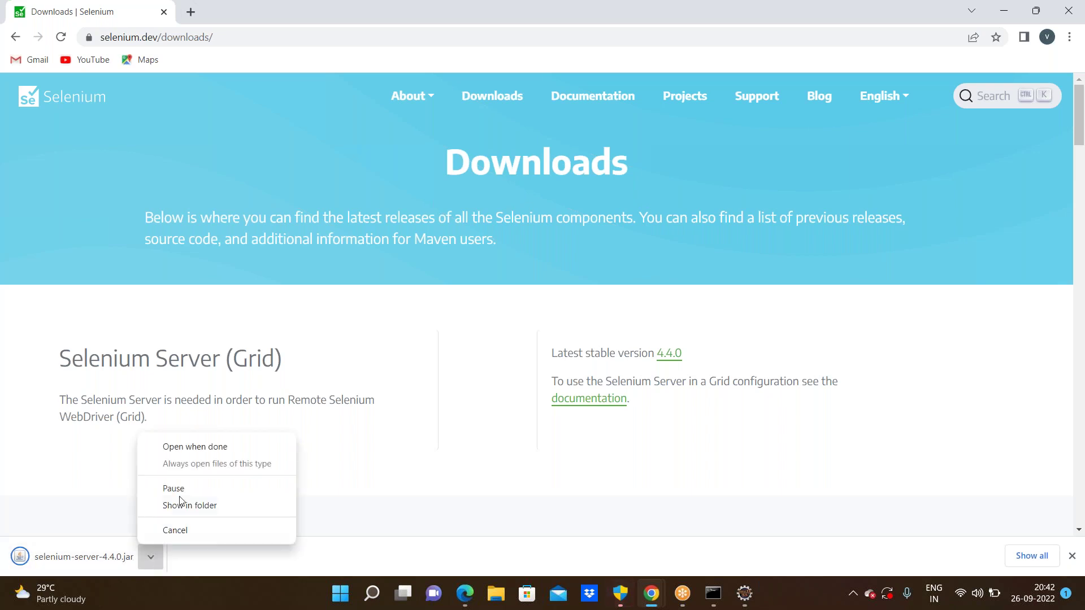
left_click(466, 511)
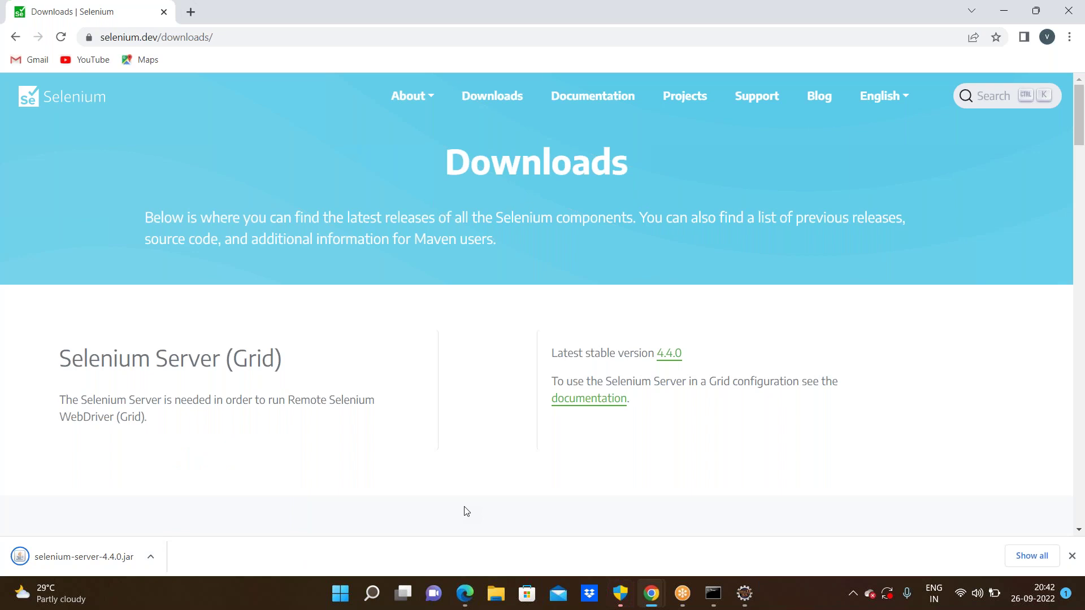
- Expand the supported browsers under Platforms Supported by Selenium and open the ChromeDriver documentation for Chrome
scroll(467, 512, "down", 10)
scroll(467, 512, "down", 15)
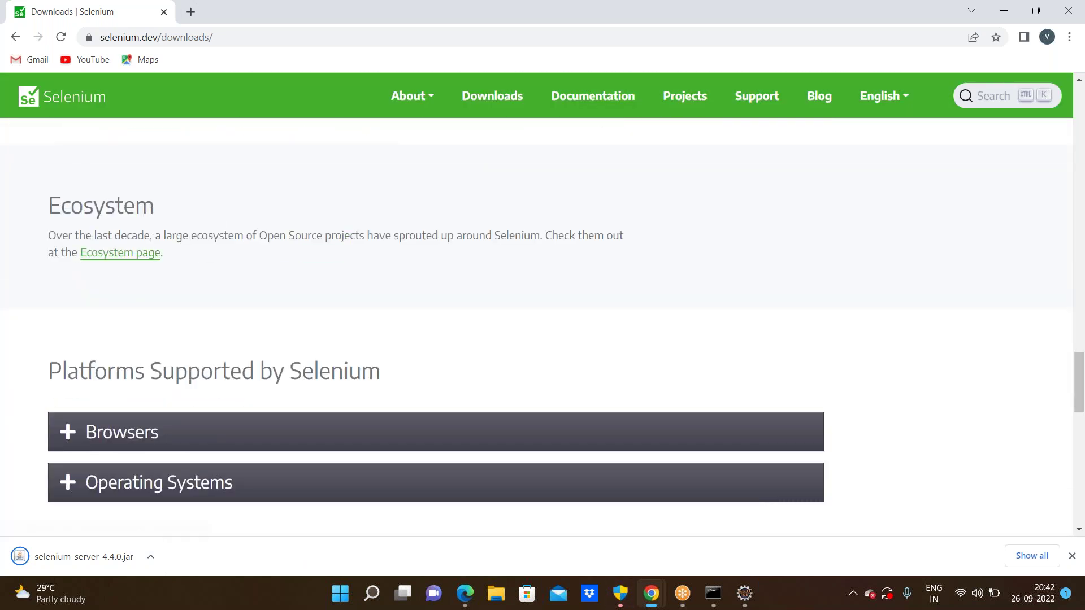
scroll(436, 305, "down", 5)
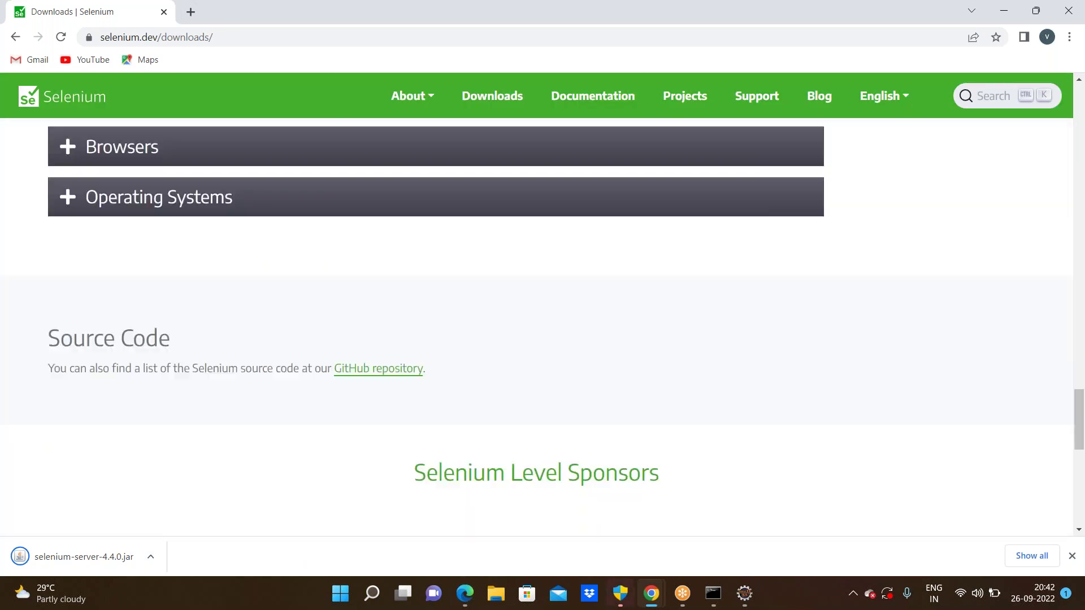
left_click(232, 154)
scroll(267, 405, "down", 3)
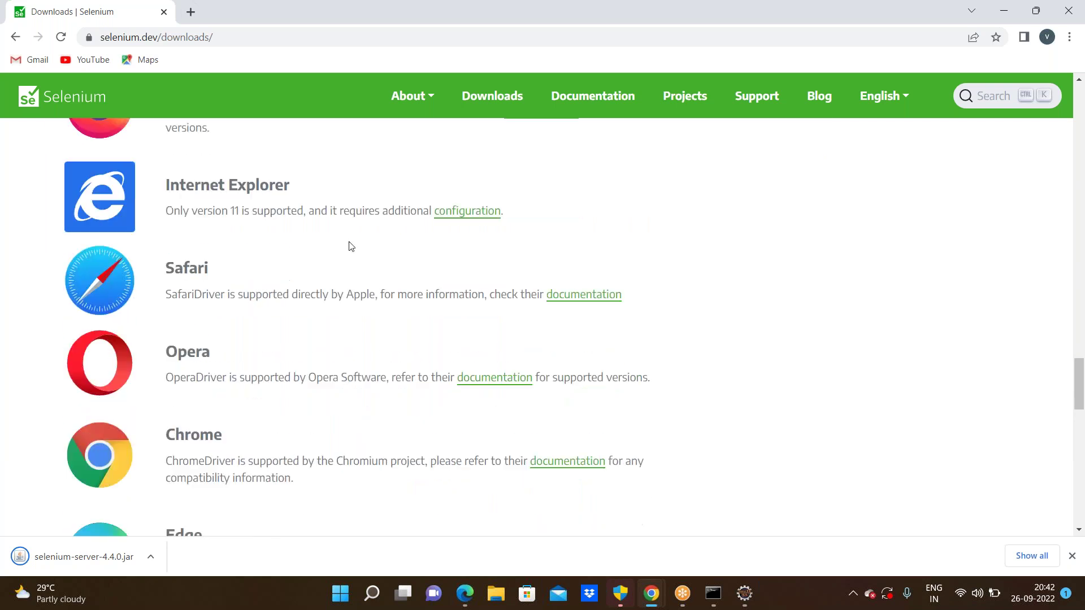
scroll(350, 246, "up", 2)
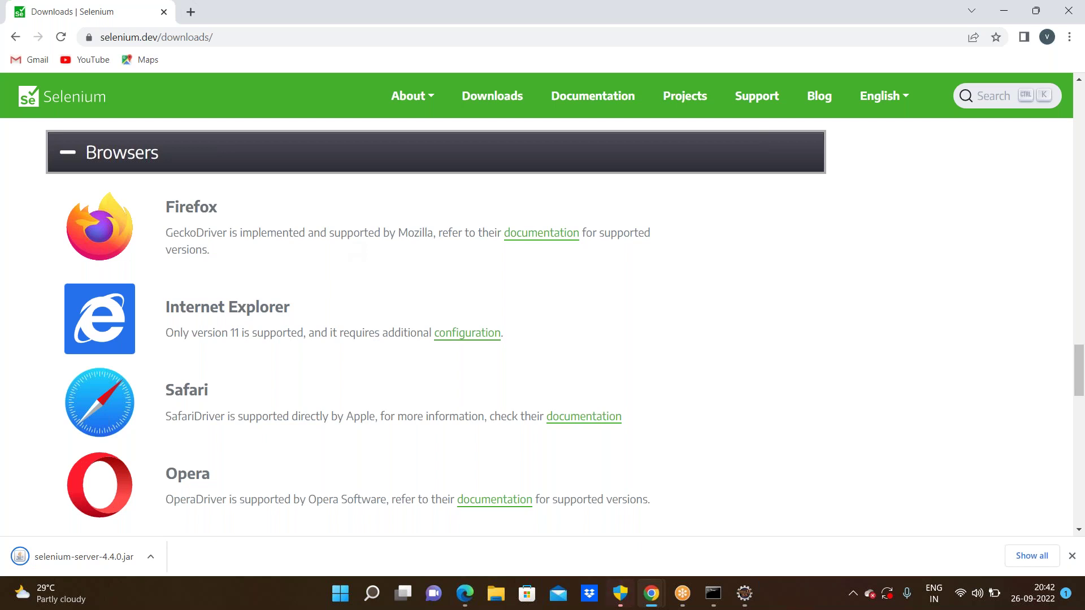
scroll(414, 339, "down", 4)
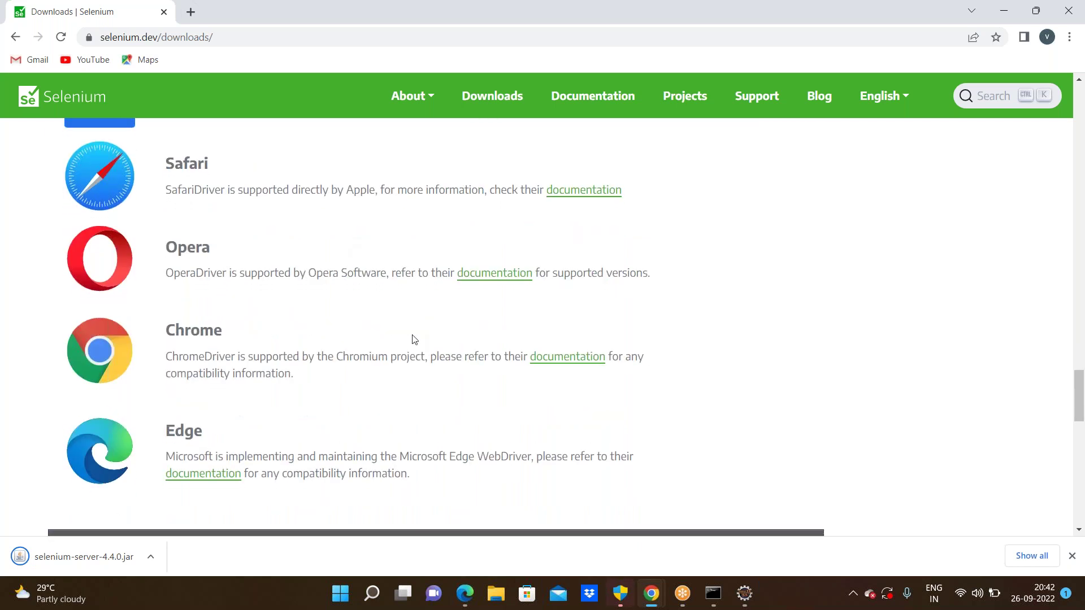
left_click(583, 363)
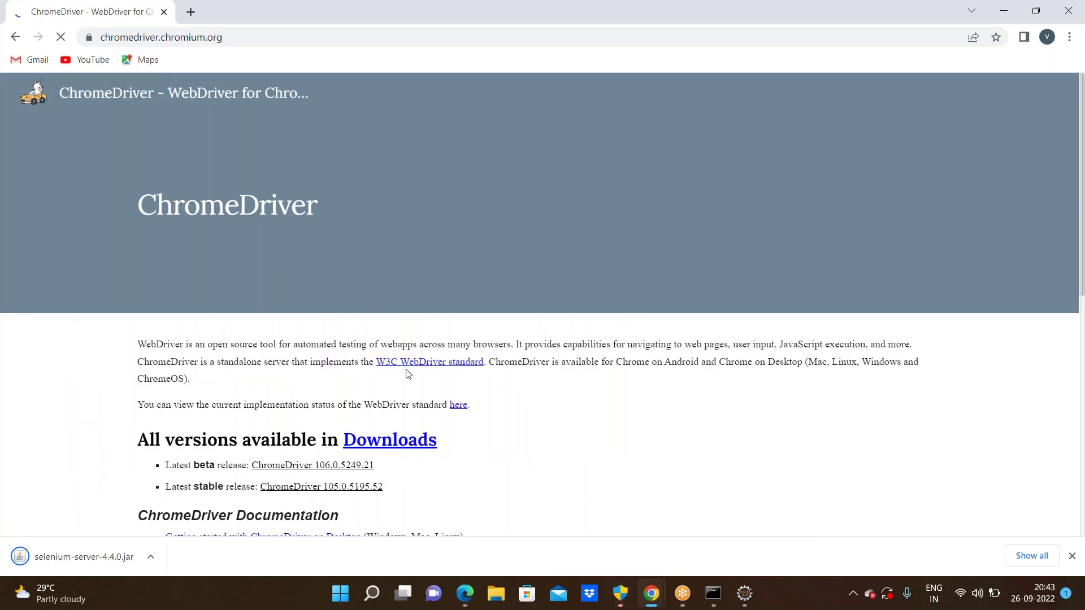
- Open the latest stable release, ChromeDriver 105.0.5195.52, and download chromedriver_win32.zip
scroll(231, 337, "down", 3)
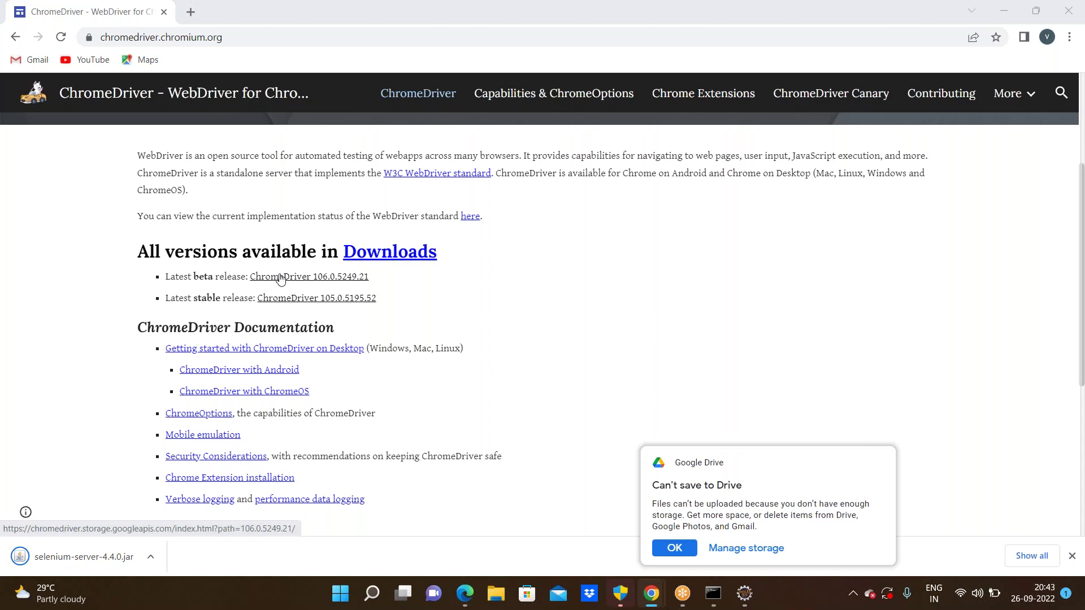
left_click(340, 299)
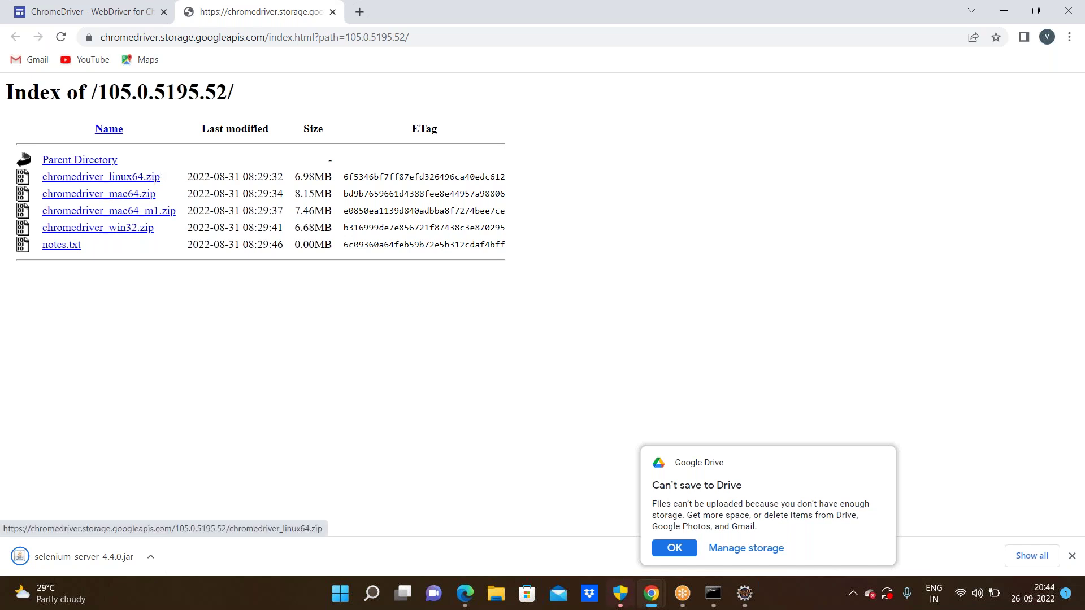
left_click(91, 228)
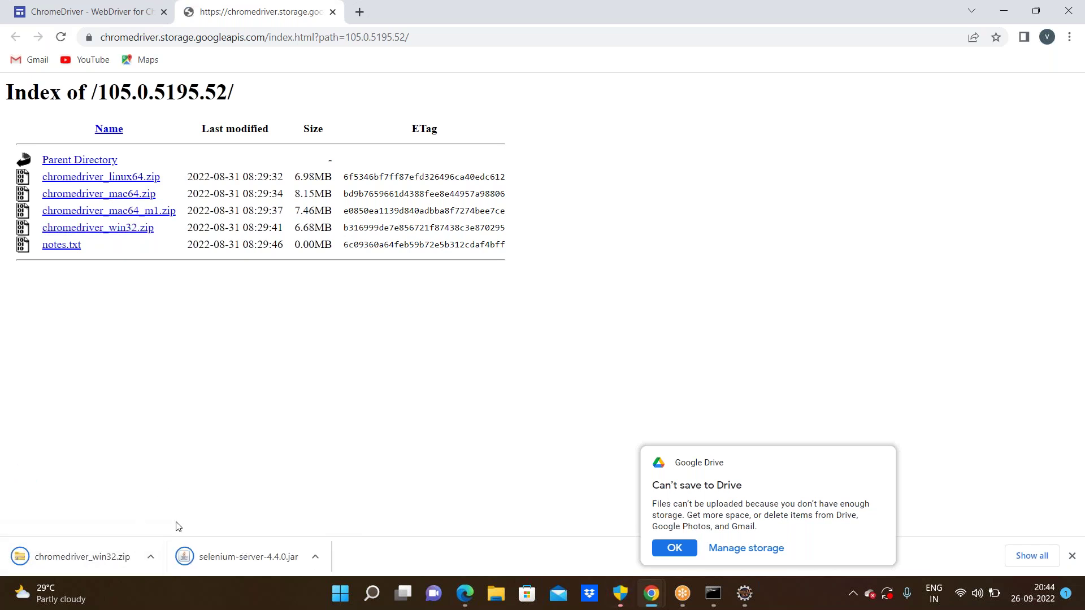
- Check both files in the browser's full download list, pausing and resuming the selenium-server-4.4.0.jar download
left_click(152, 558)
left_click(364, 495)
left_click(314, 560)
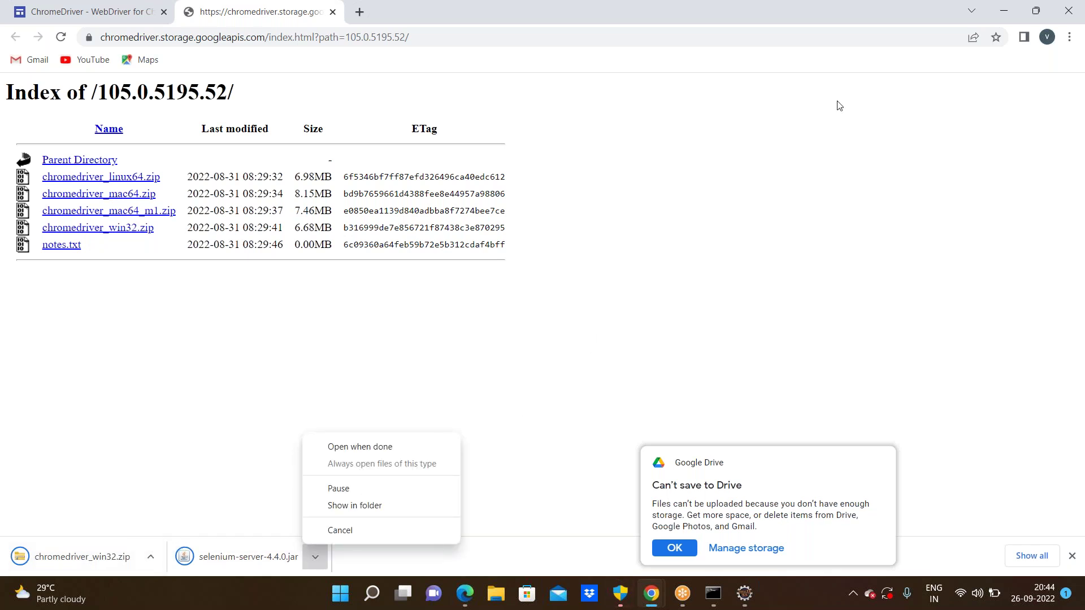
left_click(1076, 43)
left_click(1074, 41)
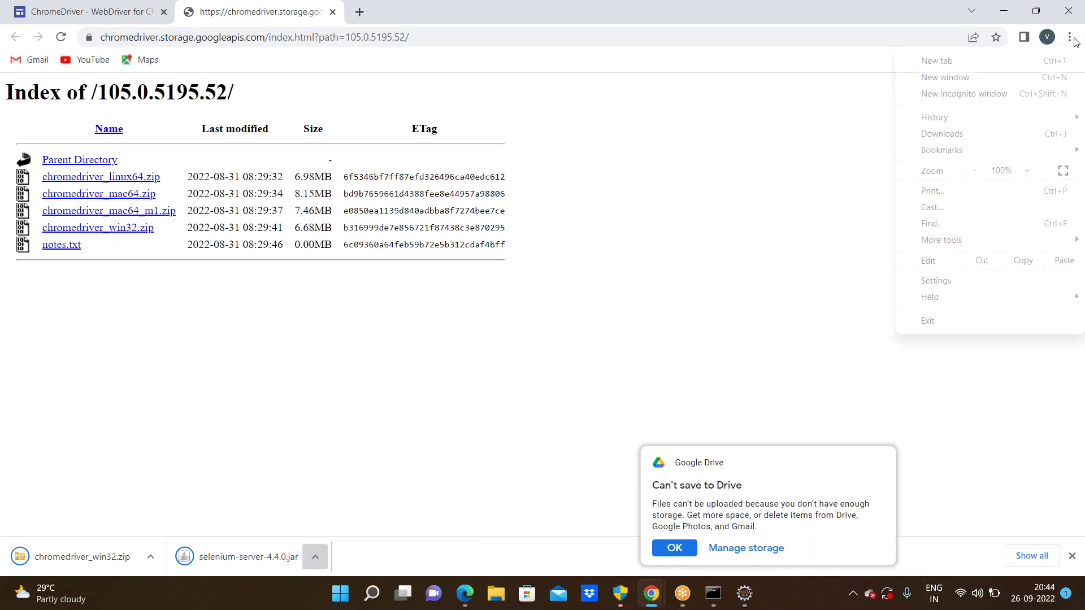
left_click(967, 136)
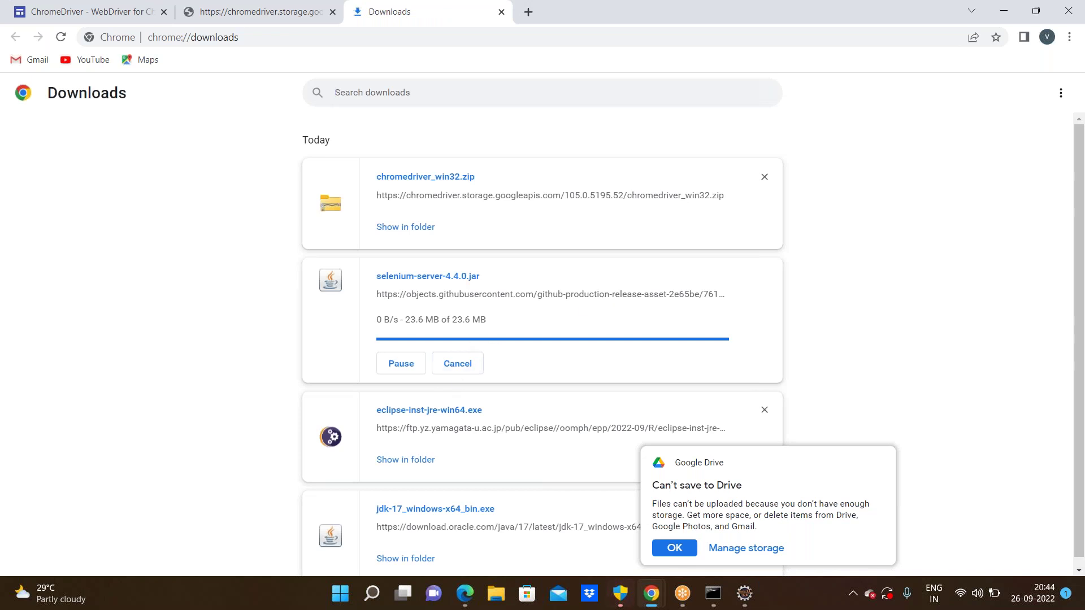
left_click(414, 364)
left_click(414, 365)
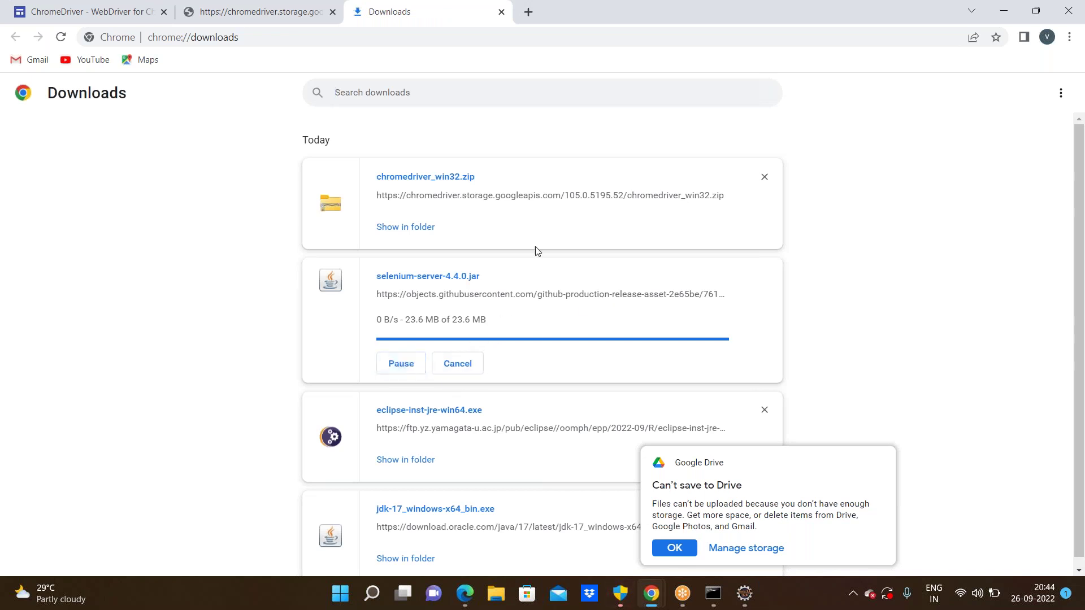
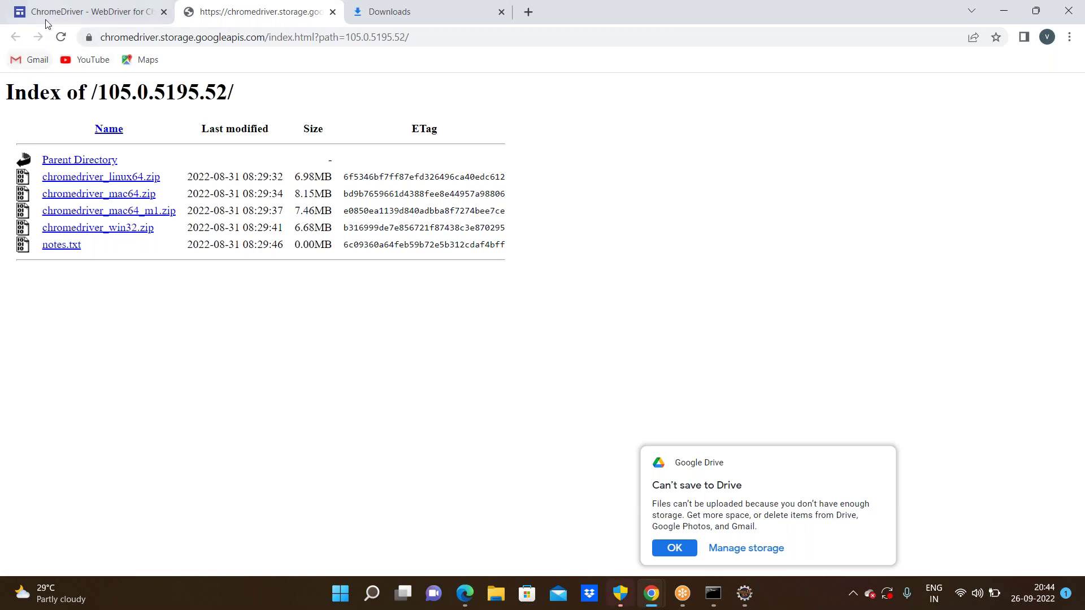
- Go back from the ChromeDriver site to Selenium's Downloads page, reload it, and expand its list of supported browsers
left_click(62, 16)
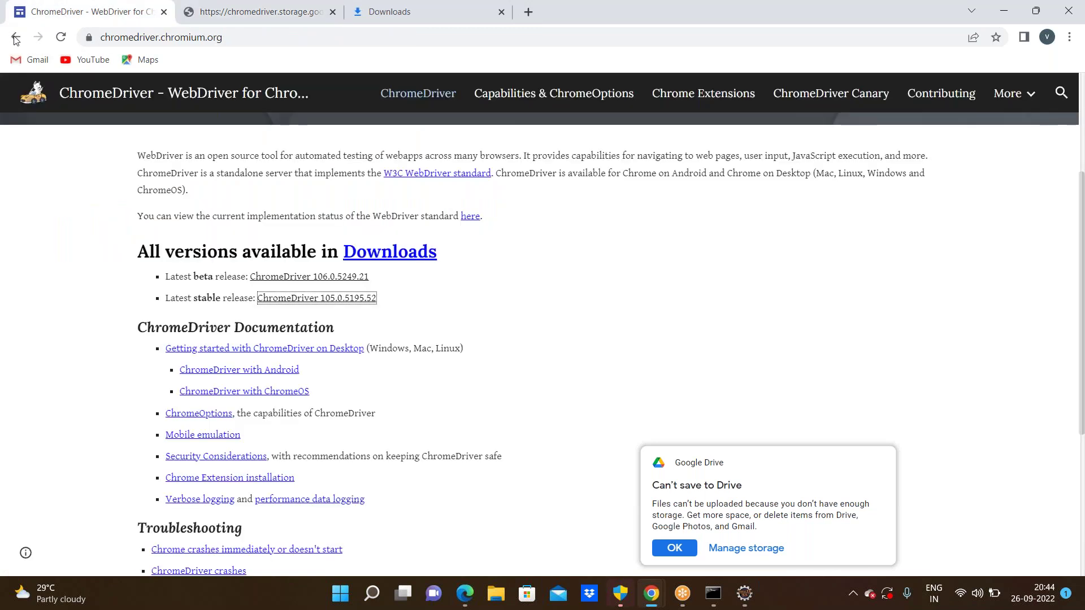
left_click(16, 40)
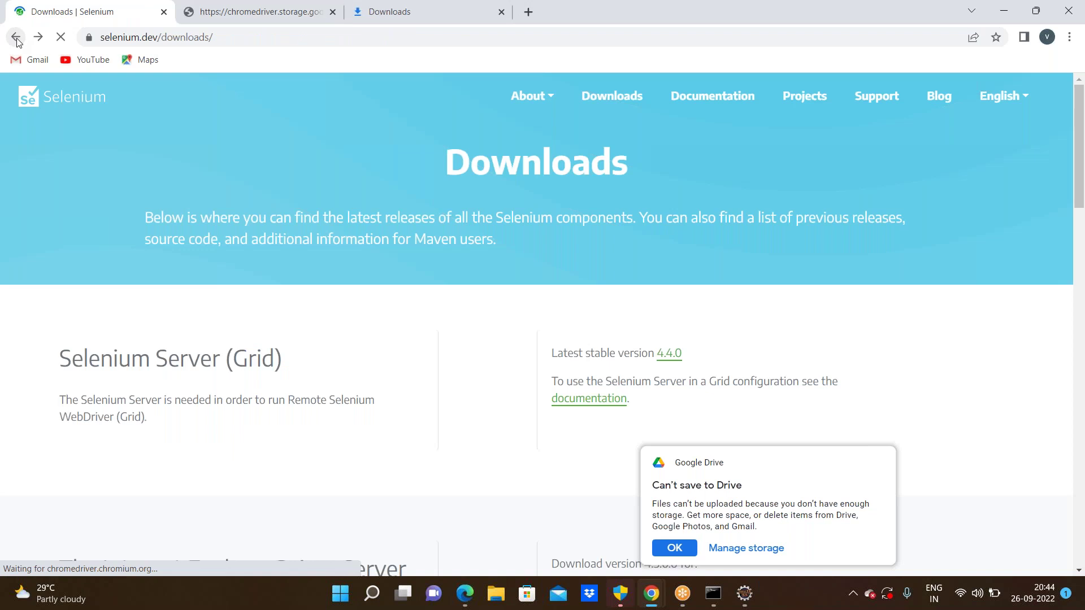
scroll(491, 109, "down", 6)
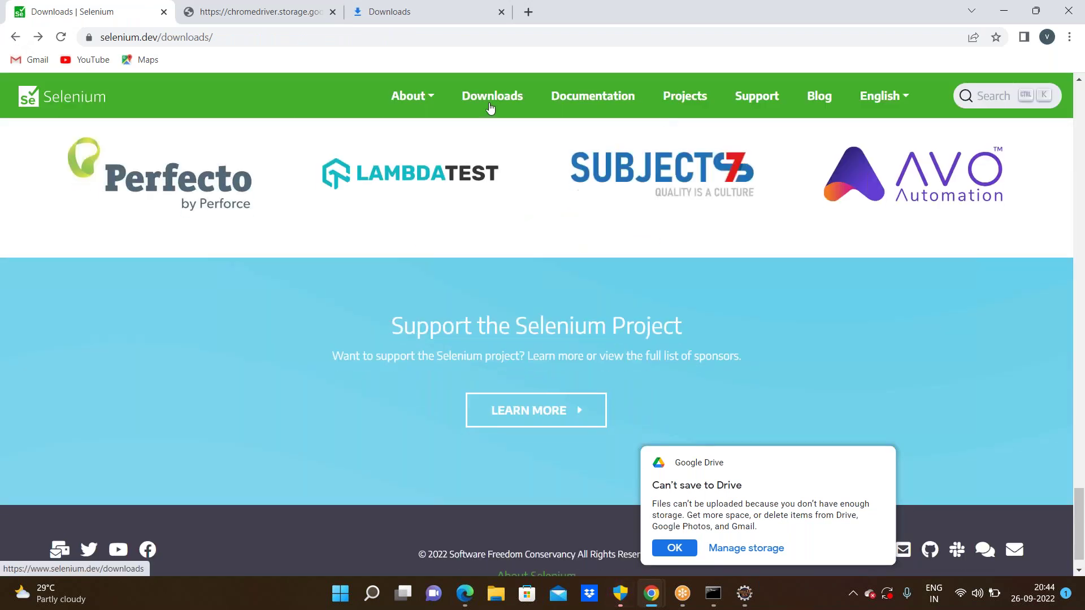
left_click(490, 105)
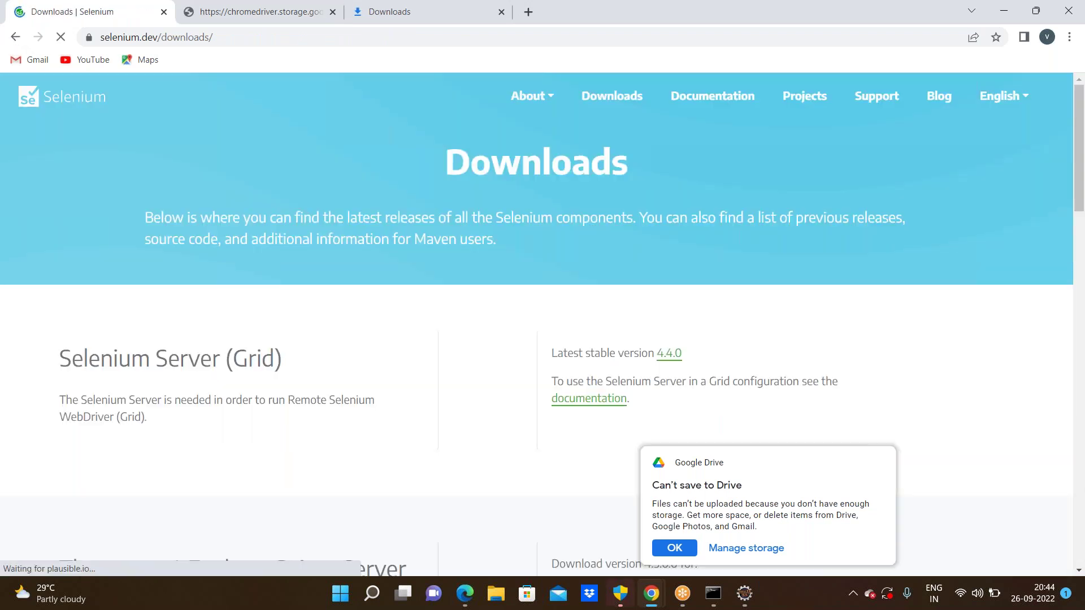
scroll(481, 234, "down", 5)
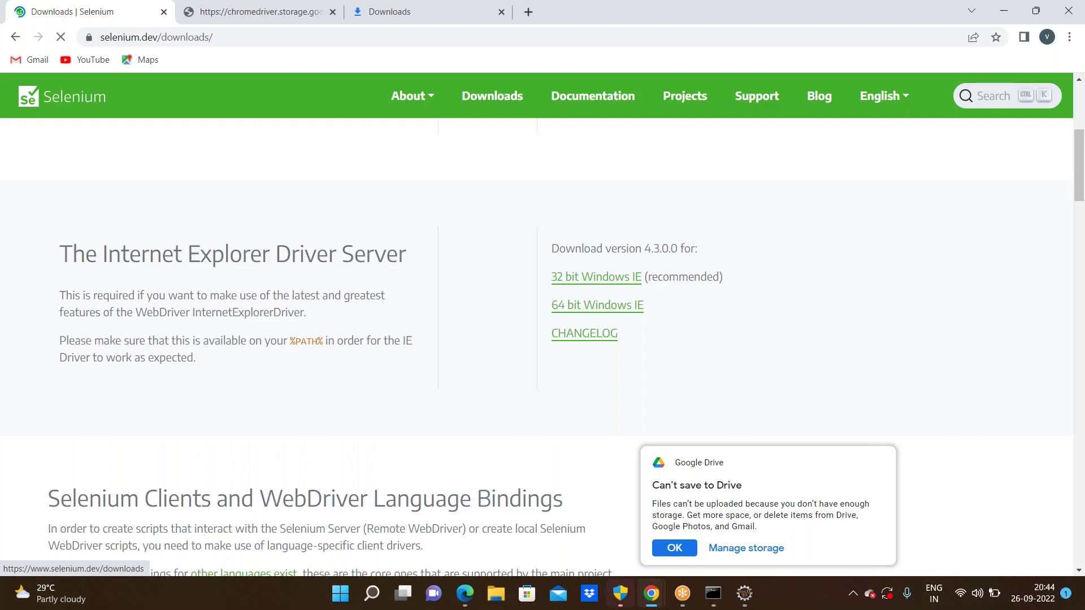
scroll(481, 233, "up", 2)
scroll(542, 339, "down", 10)
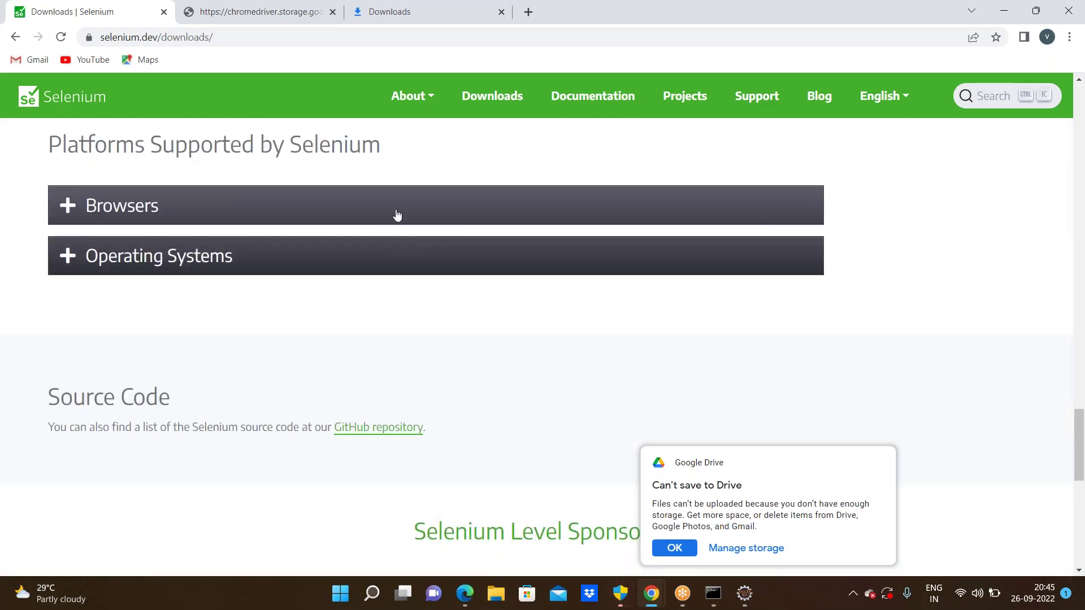
left_click(404, 206)
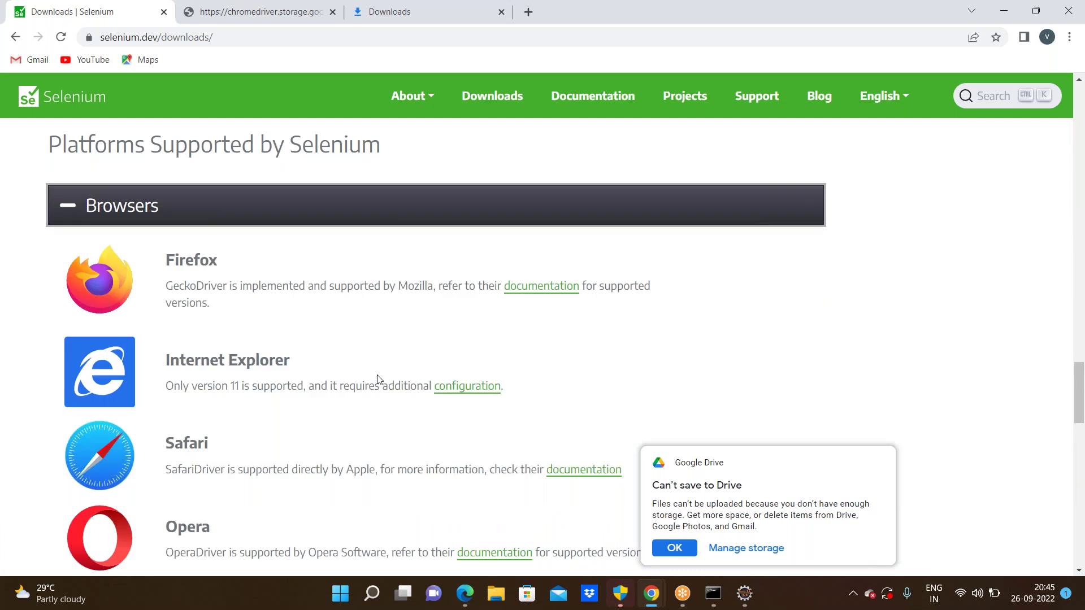
- Open the GeckoDriver documentation for Firefox and follow its link to the geckodriver releases on GitHub
scroll(377, 380, "down", 3)
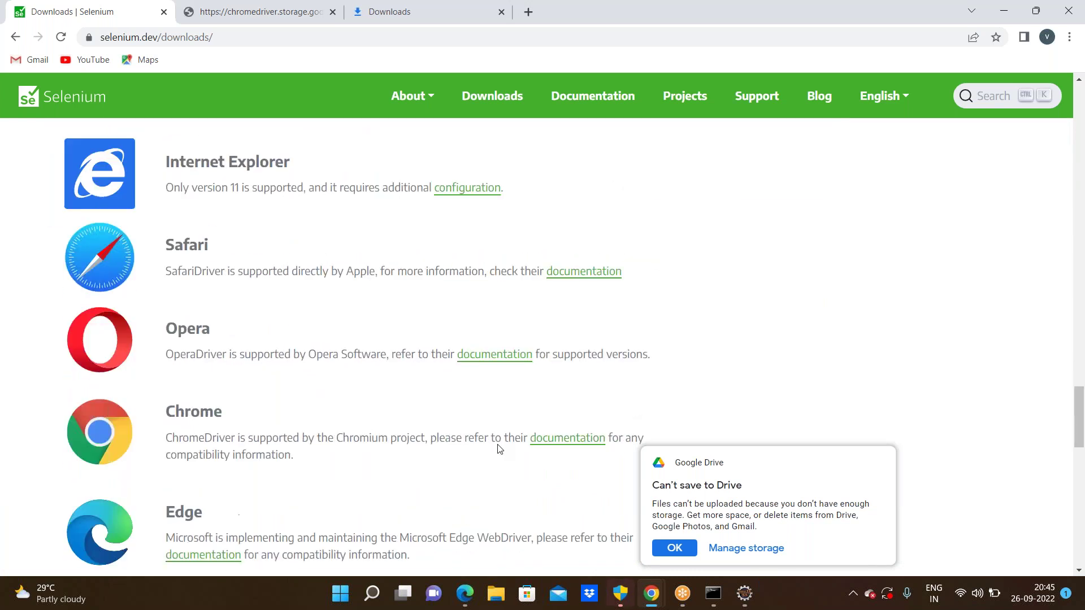
scroll(461, 296, "up", 1)
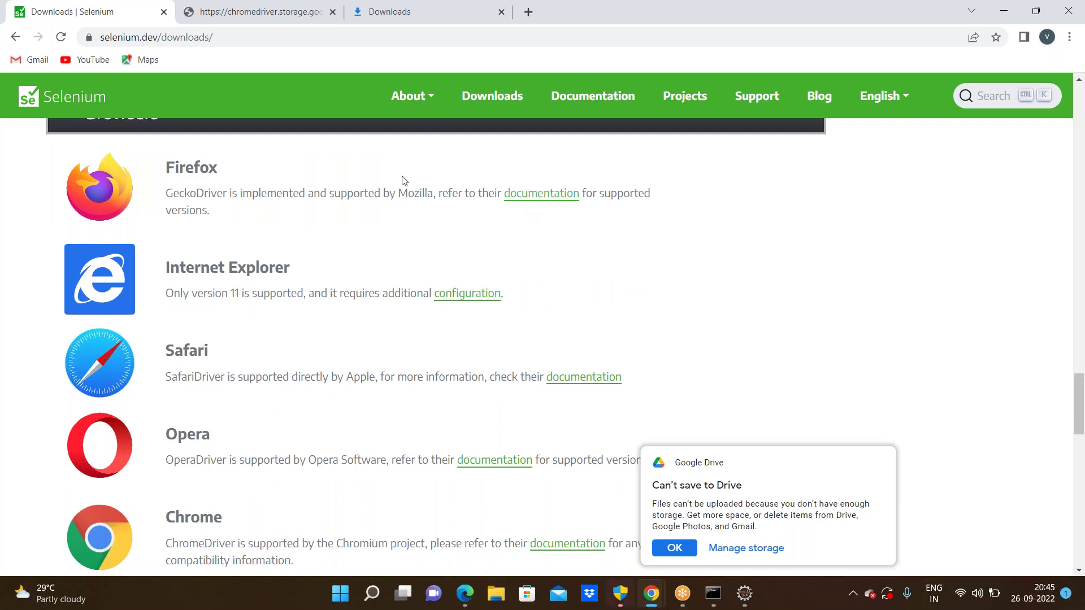
left_click(520, 199)
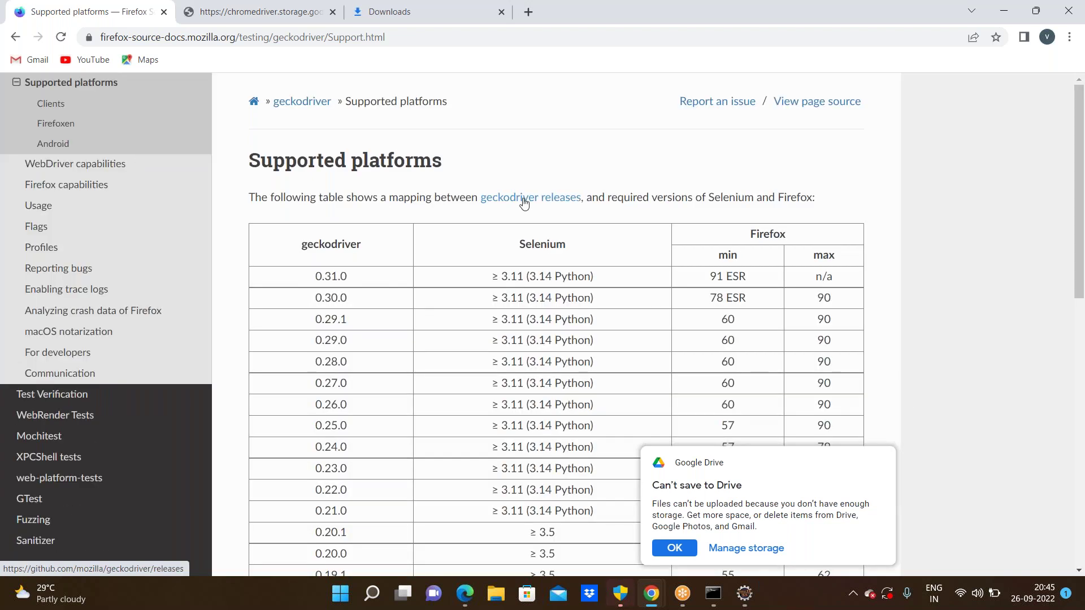
left_click(523, 199)
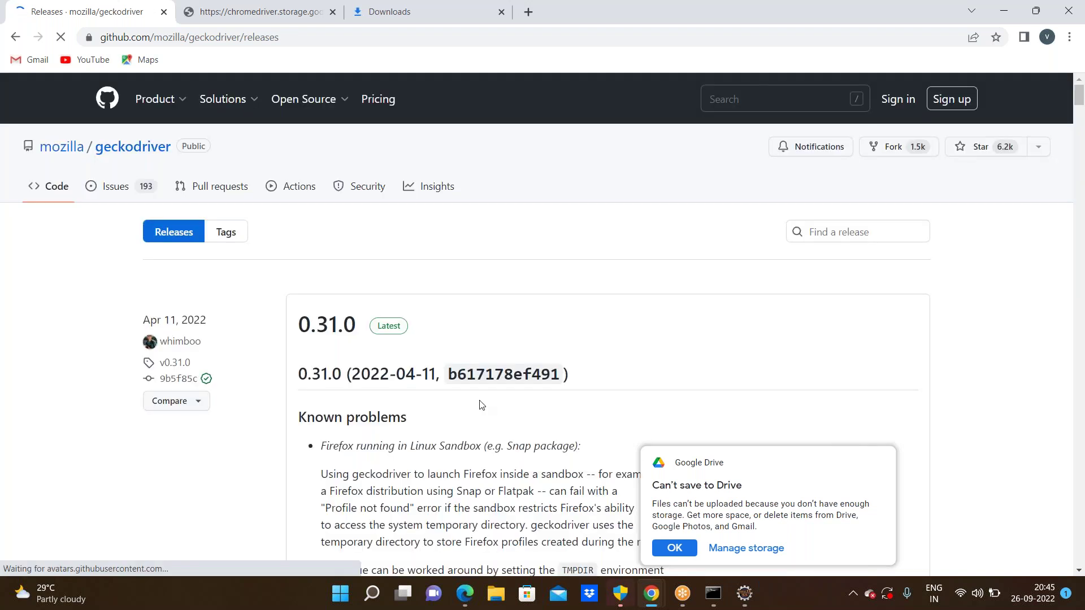
- Find the assets of geckodriver release 0.31.0 and download geckodriver-v0.31.0-win64.zip
scroll(481, 404, "down", 20)
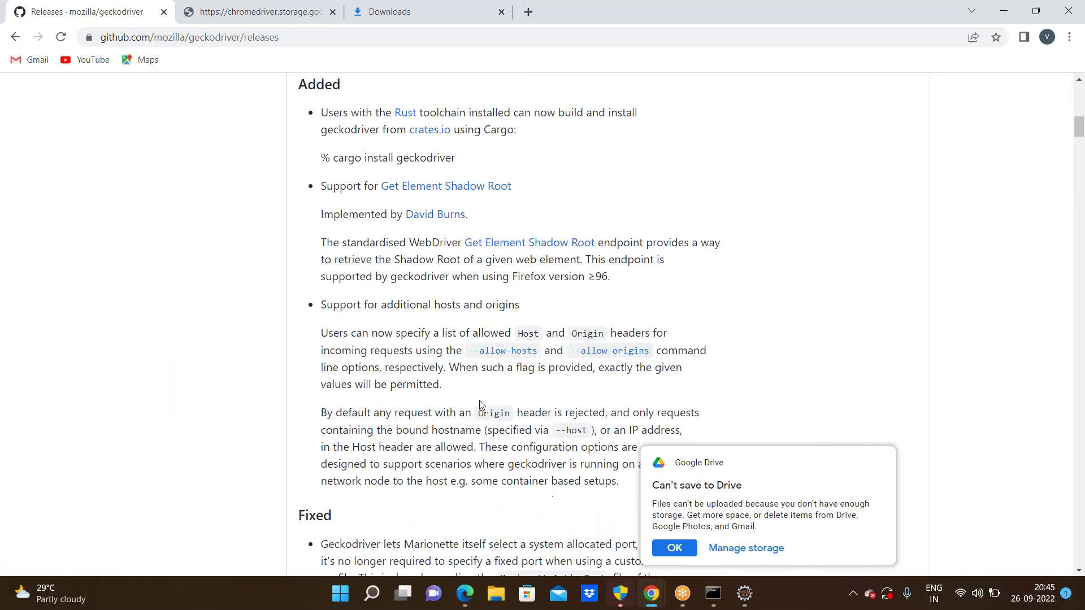
scroll(481, 405, "down", 15)
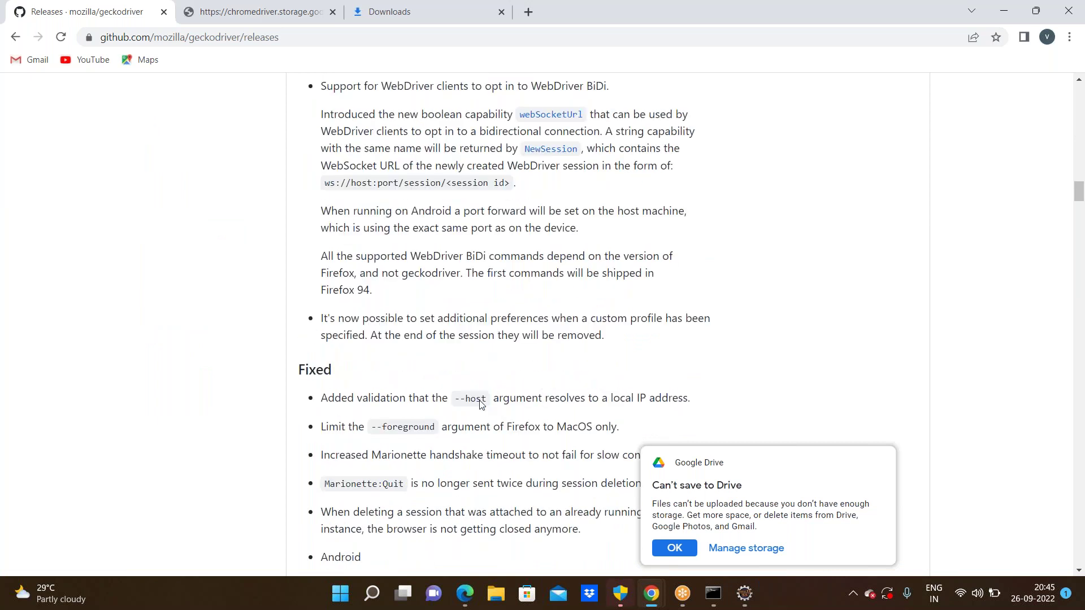
scroll(481, 405, "down", 10)
scroll(477, 404, "up", 15)
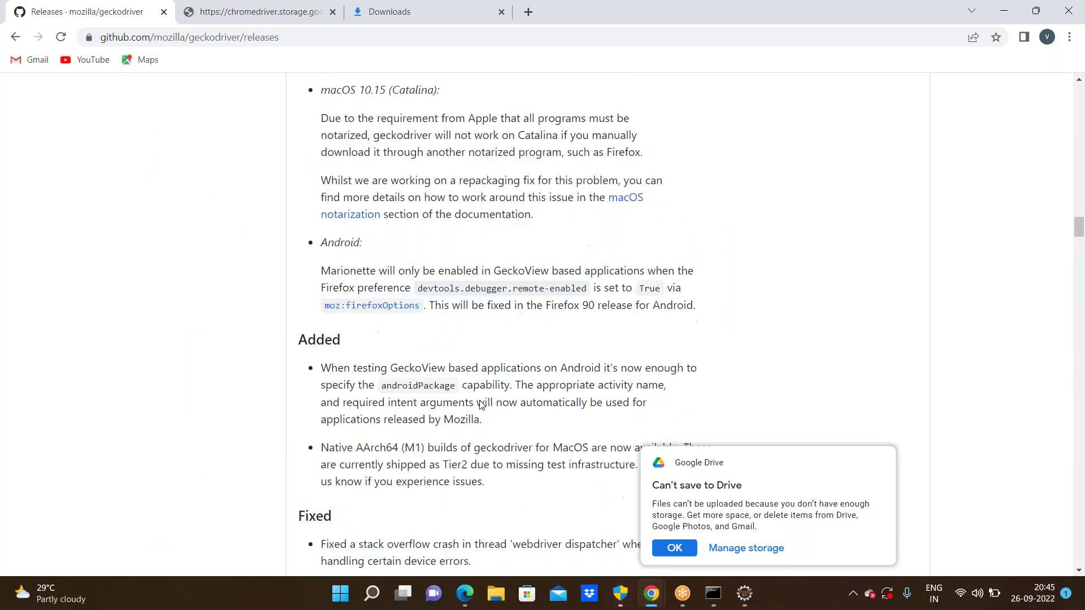
scroll(477, 404, "up", 20)
scroll(477, 405, "down", 10)
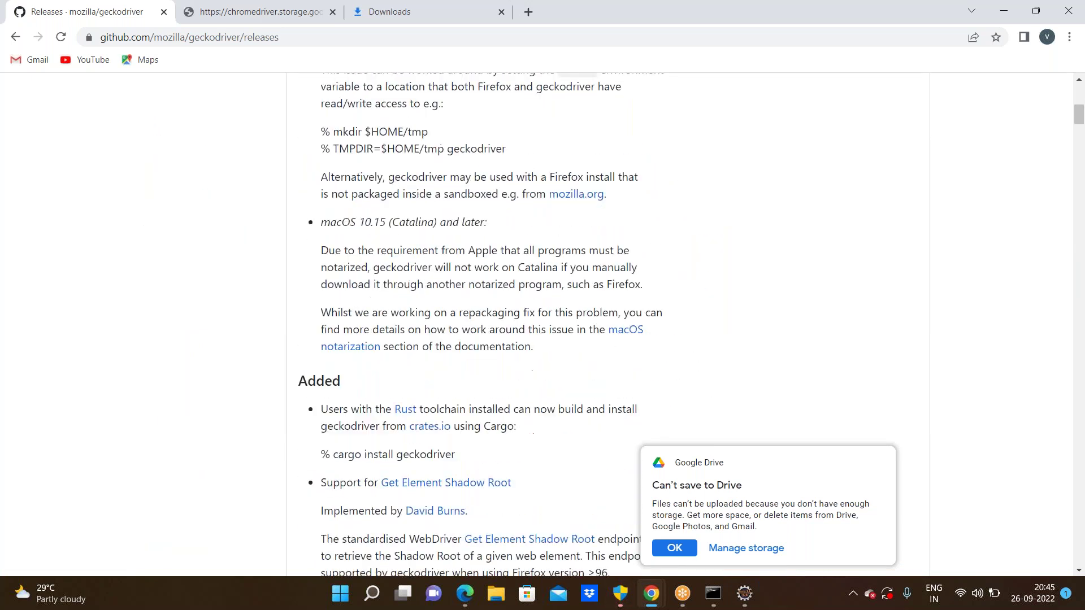
scroll(373, 268, "down", 10)
scroll(373, 269, "up", 4)
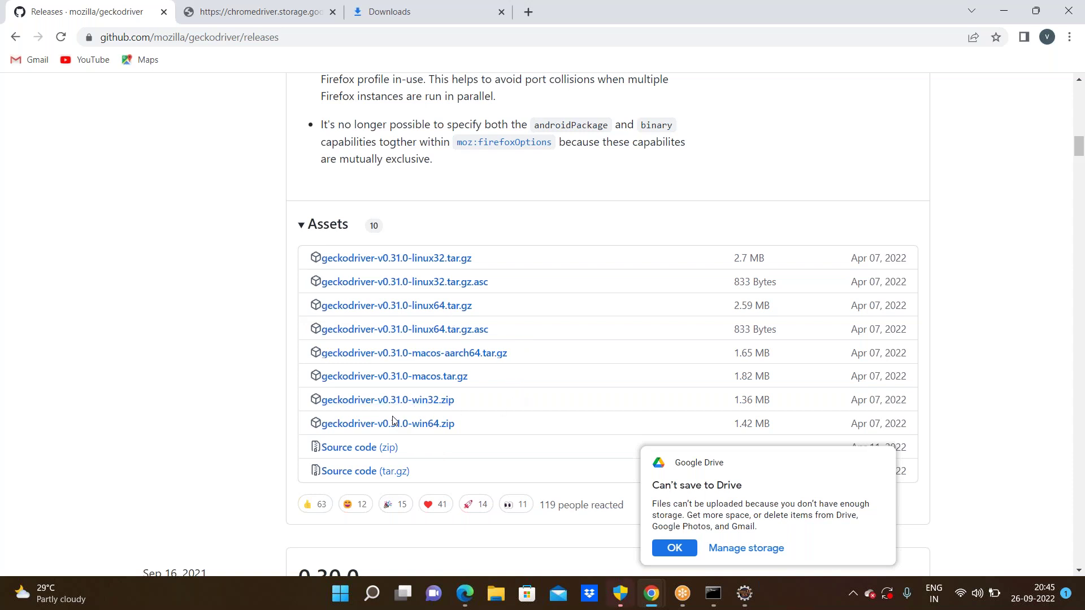
left_click(438, 432)
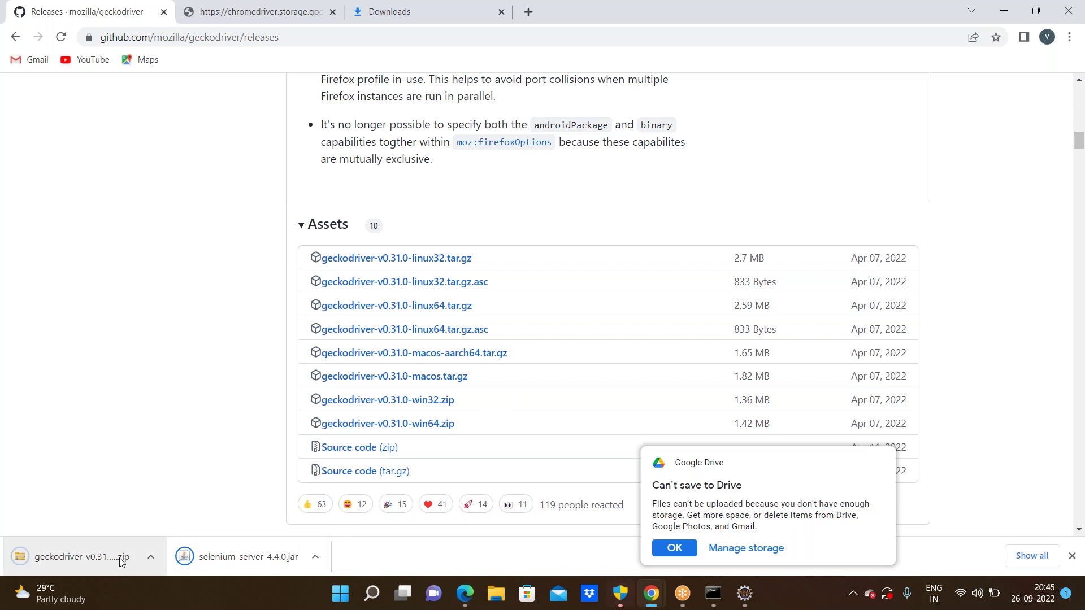
- Inspect the options of the selenium-server-4.4.0.jar download and turn off opening it when done
left_click(216, 558)
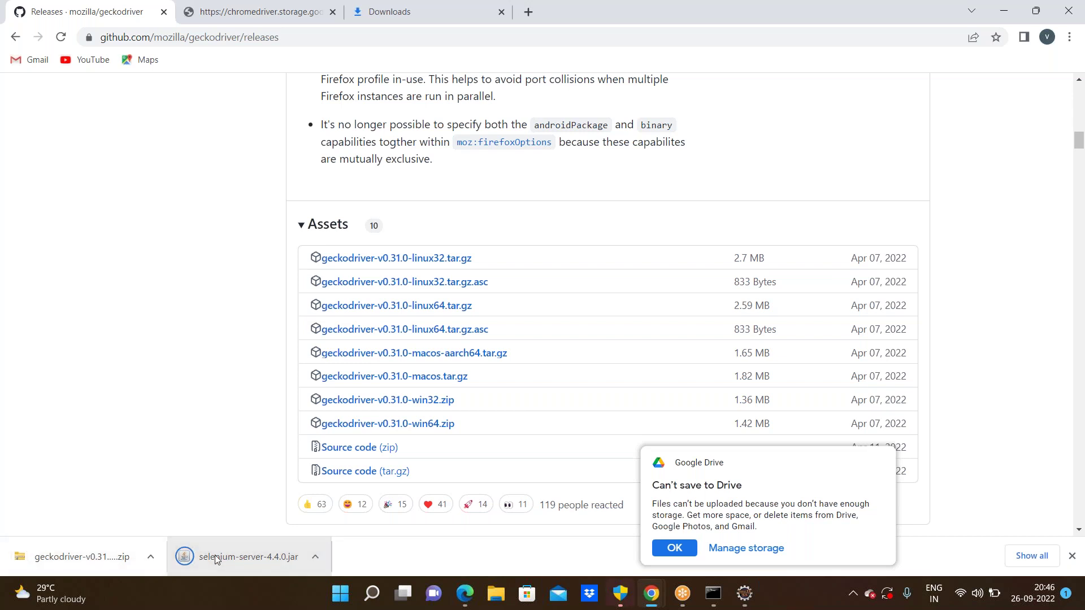
left_click(314, 565)
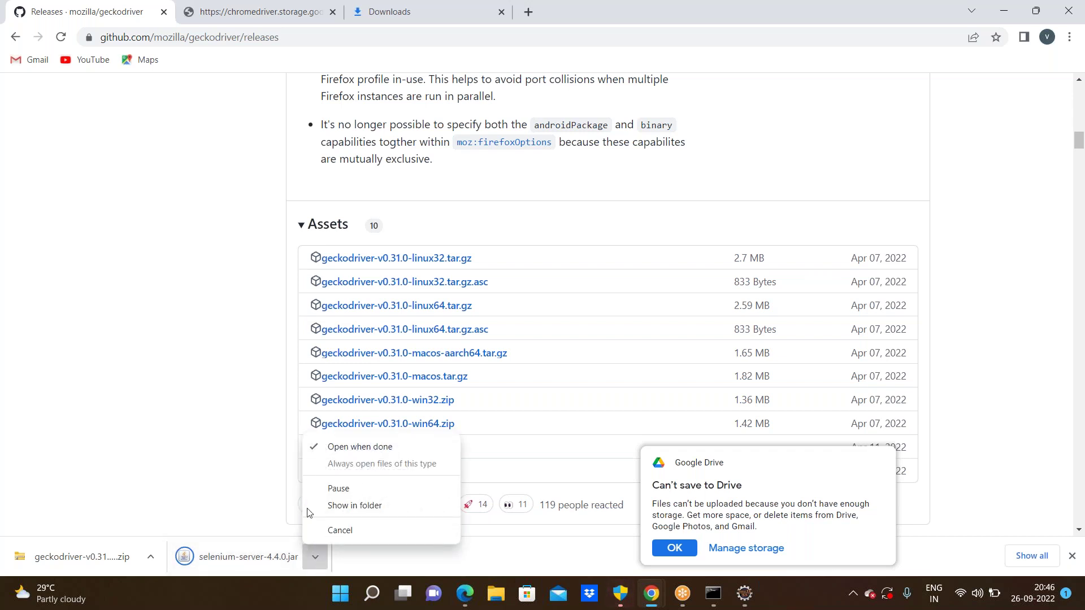
left_click(202, 467)
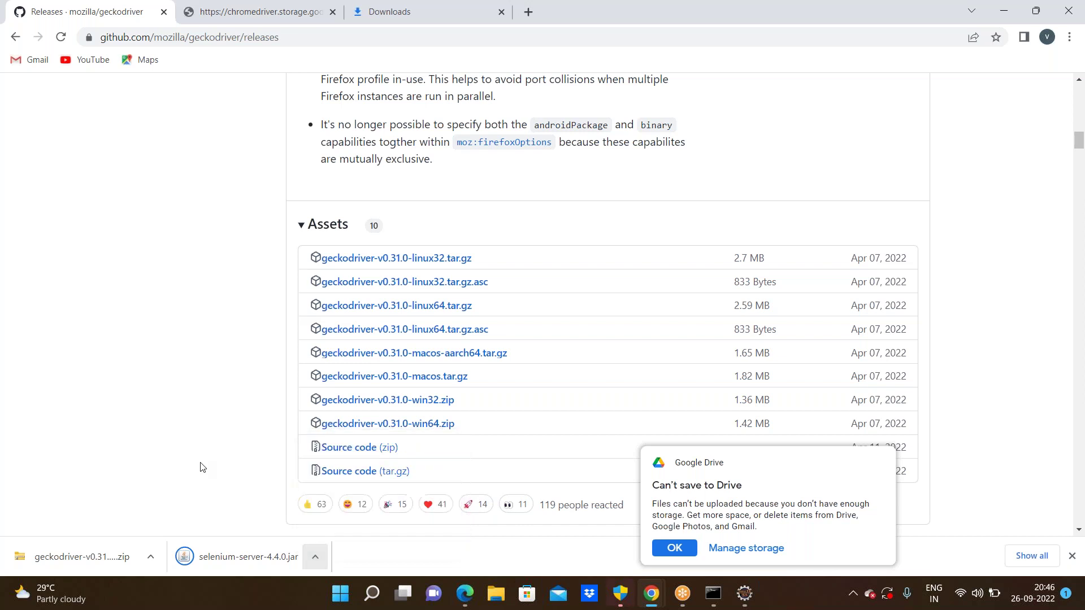
left_click(316, 558)
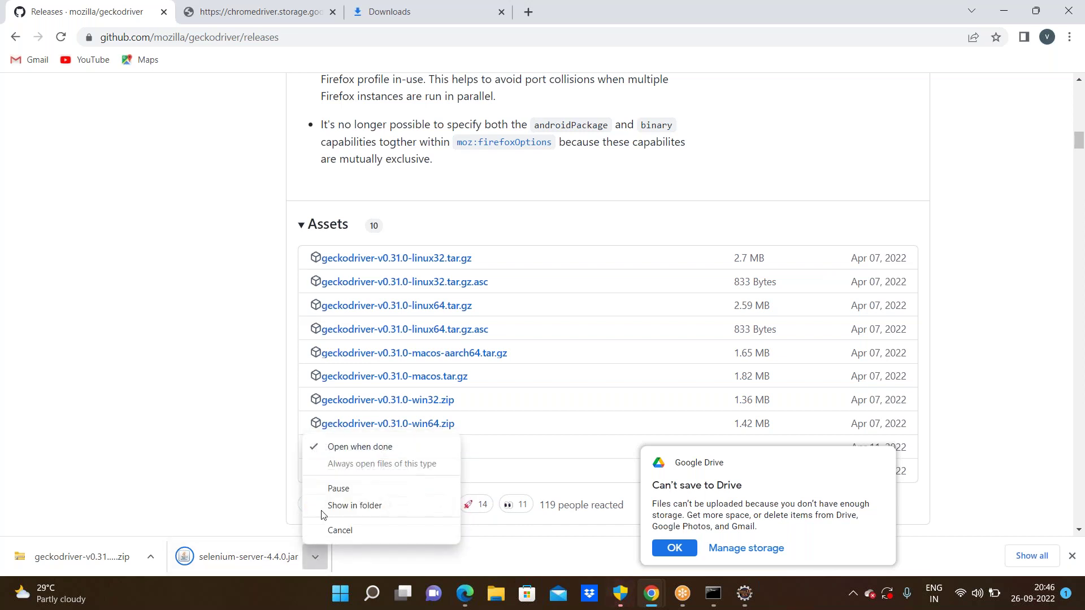
left_click(366, 448)
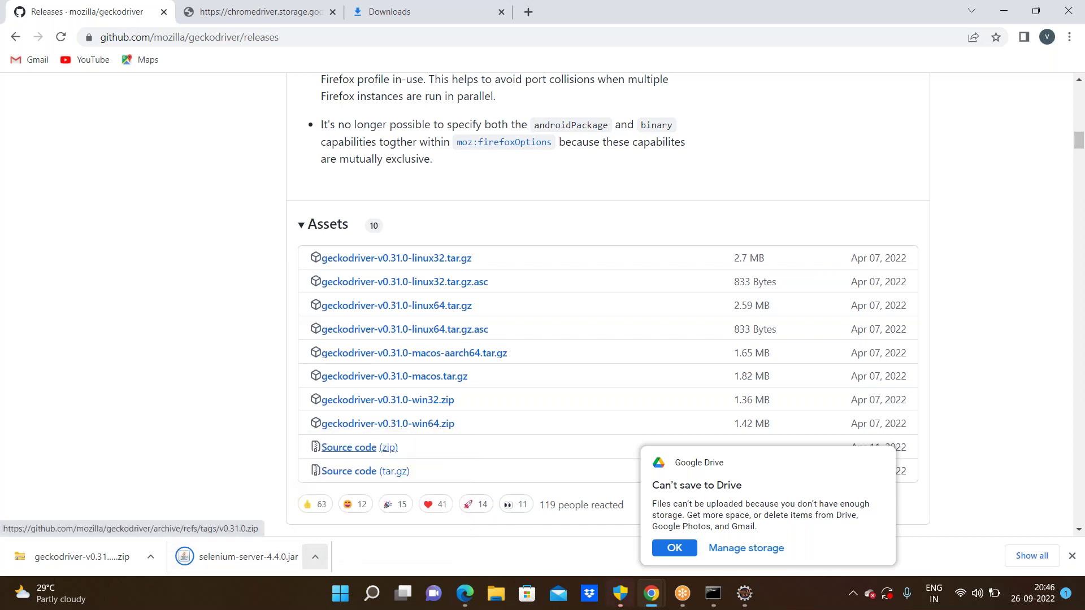
left_click(314, 558)
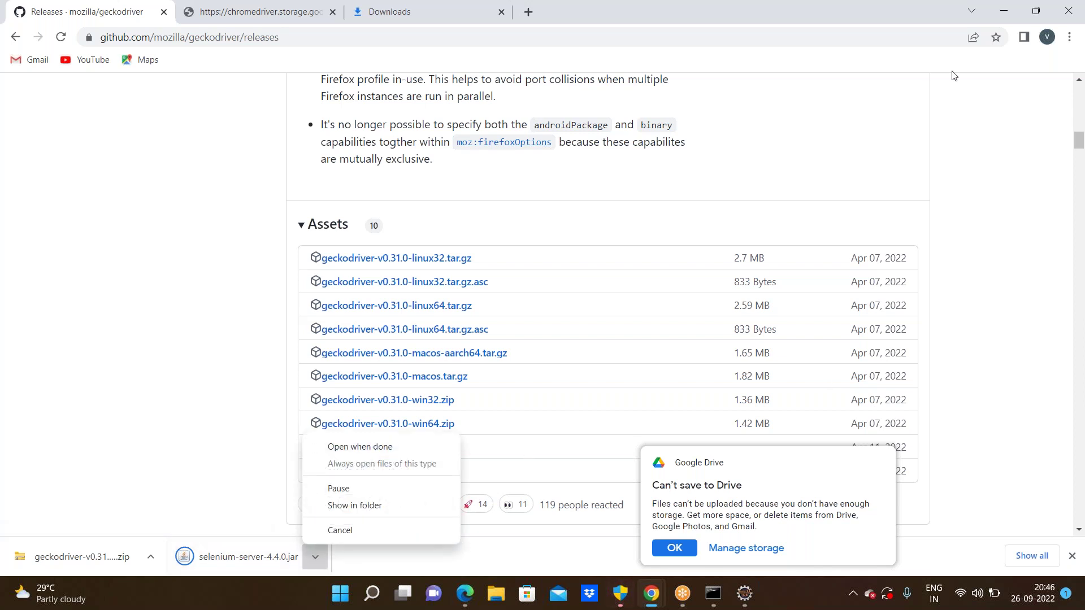
- Check the driver and Selenium Server files in the browser's full download list, and minimize the browser
left_click(1070, 39)
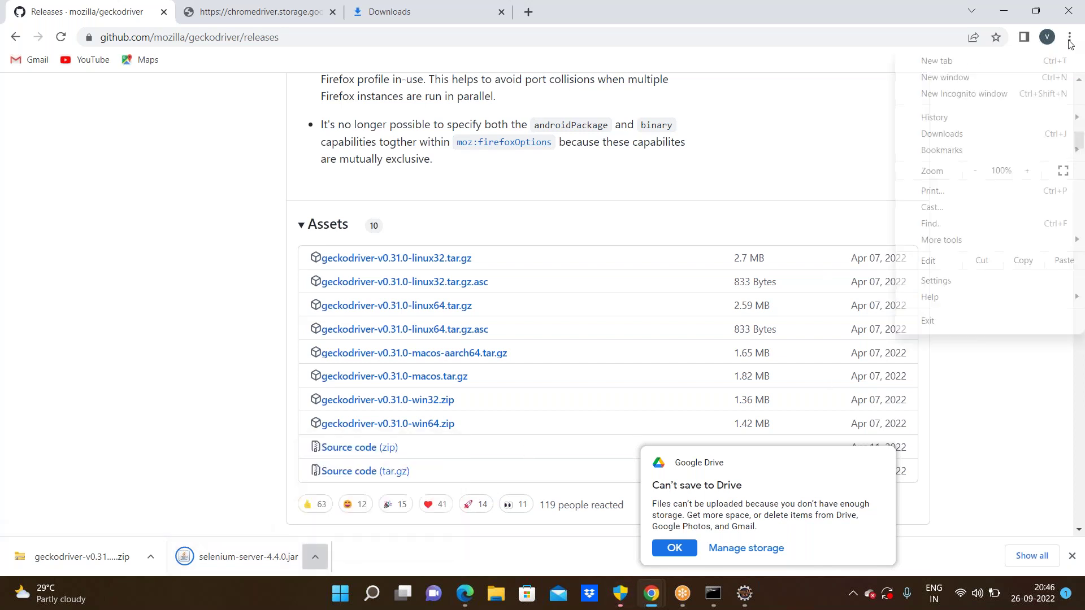
left_click(972, 139)
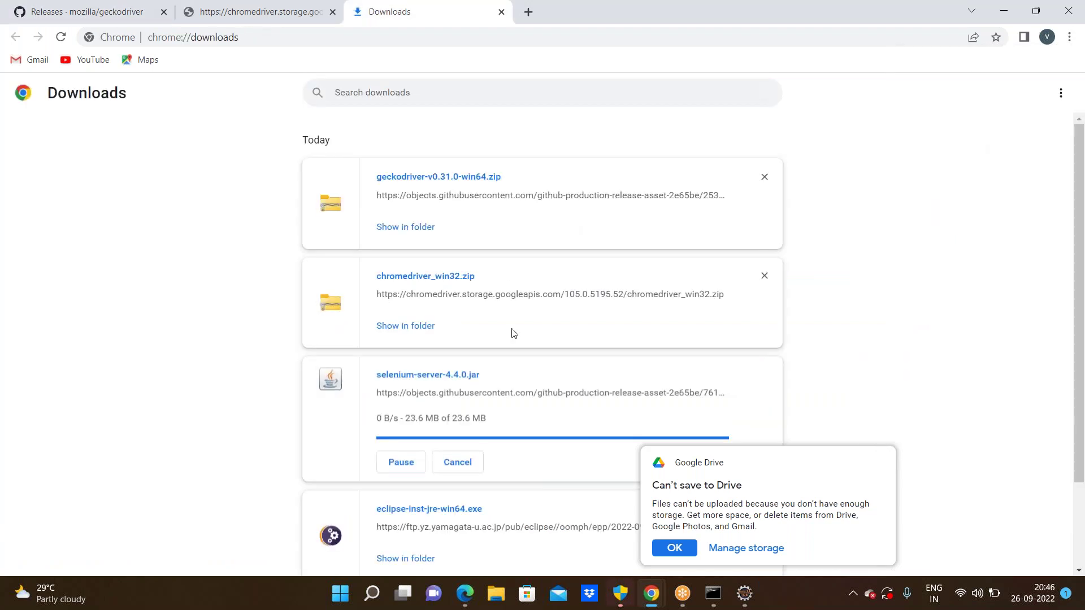
scroll(520, 345, "down", 2)
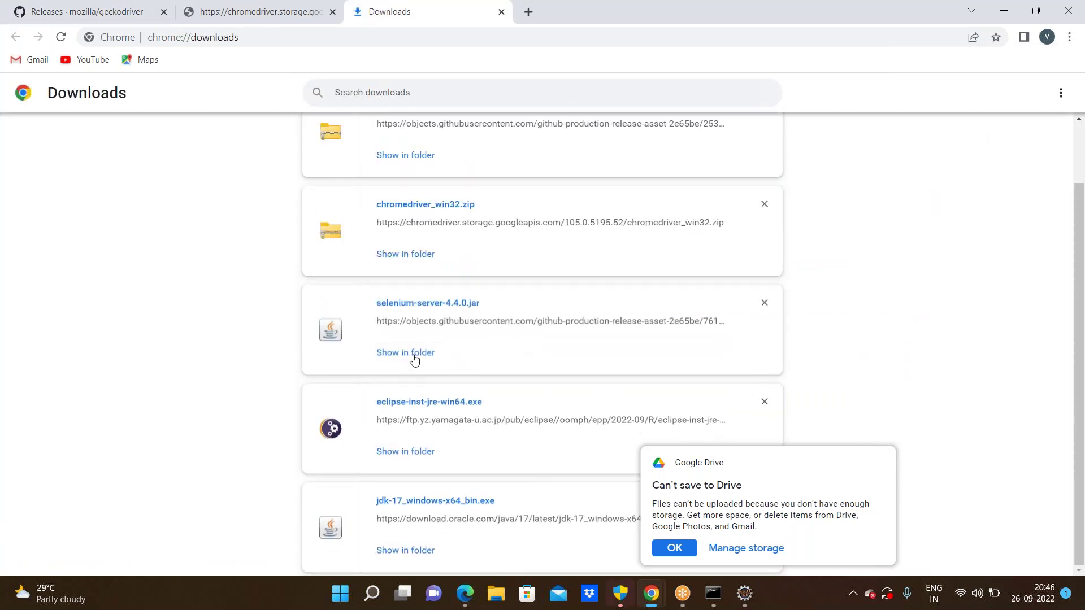
scroll(491, 244, "up", 2)
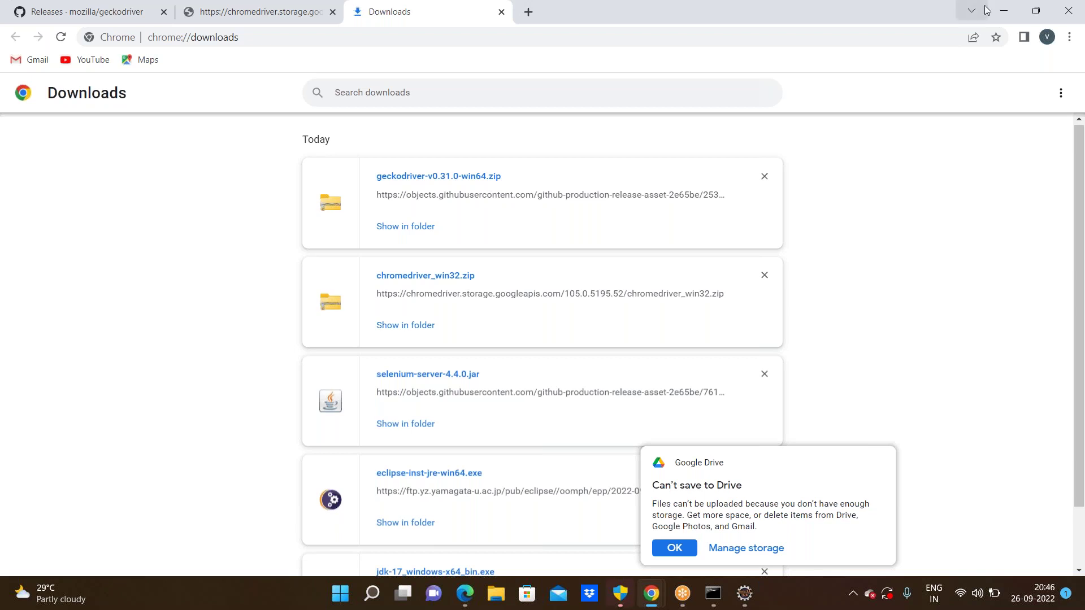
left_click(1001, 13)
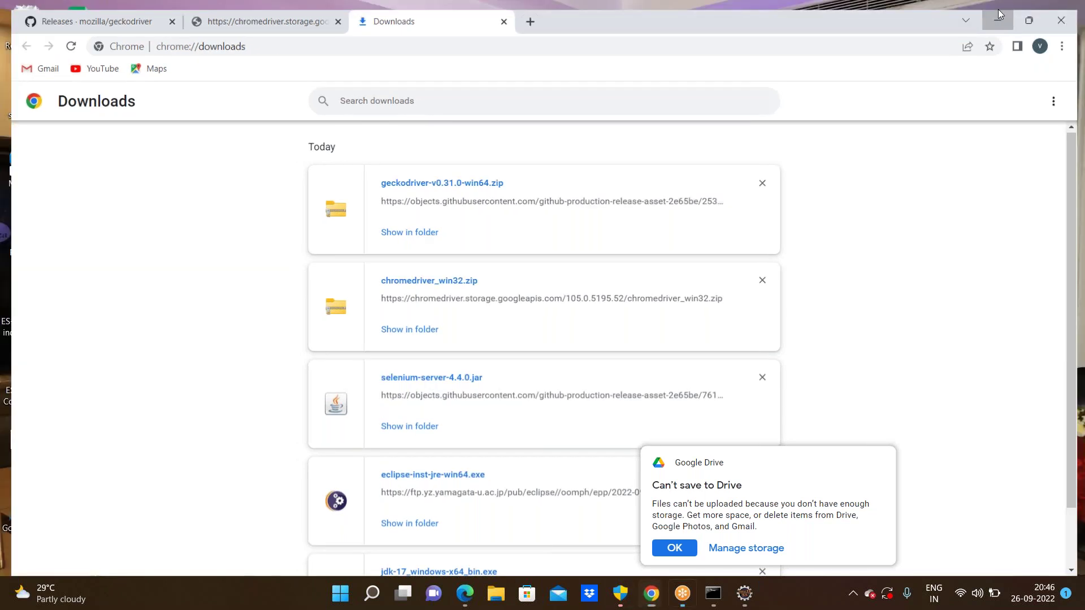
left_click(998, 12)
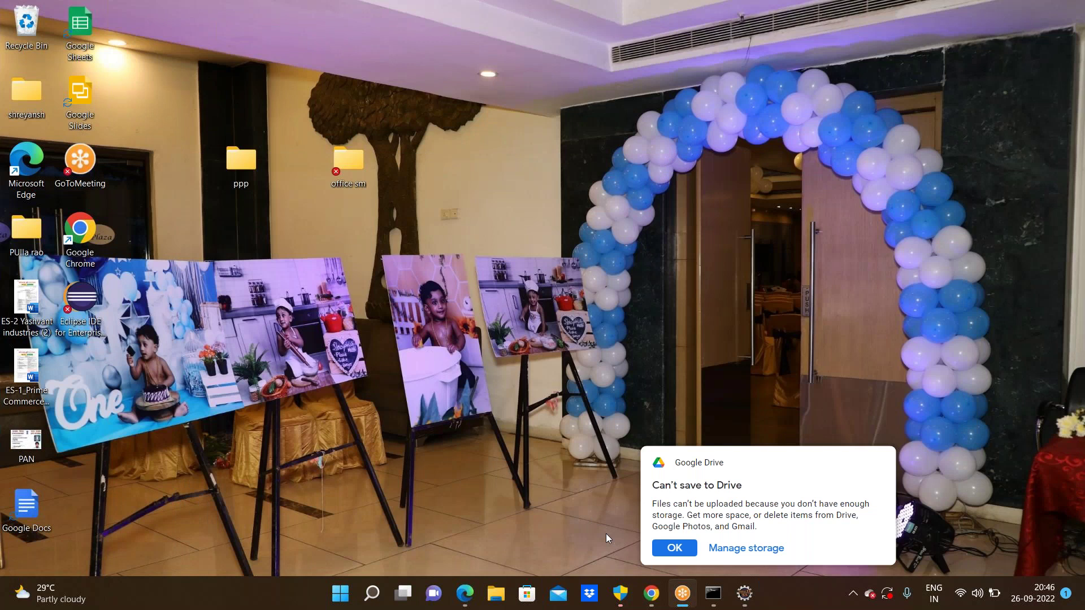
mouse_move(755, 602)
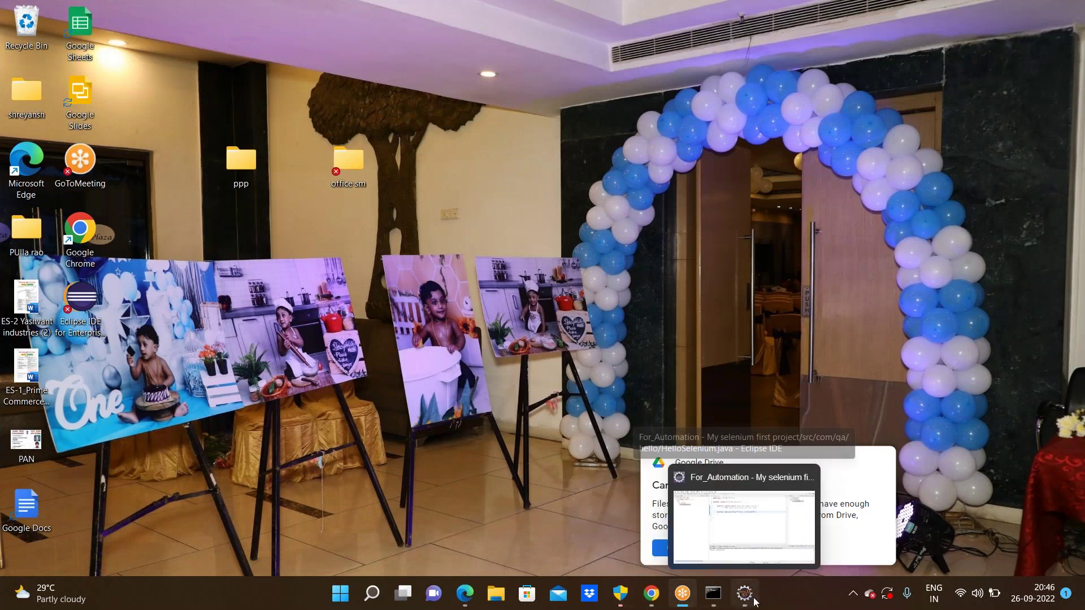
left_click(760, 490)
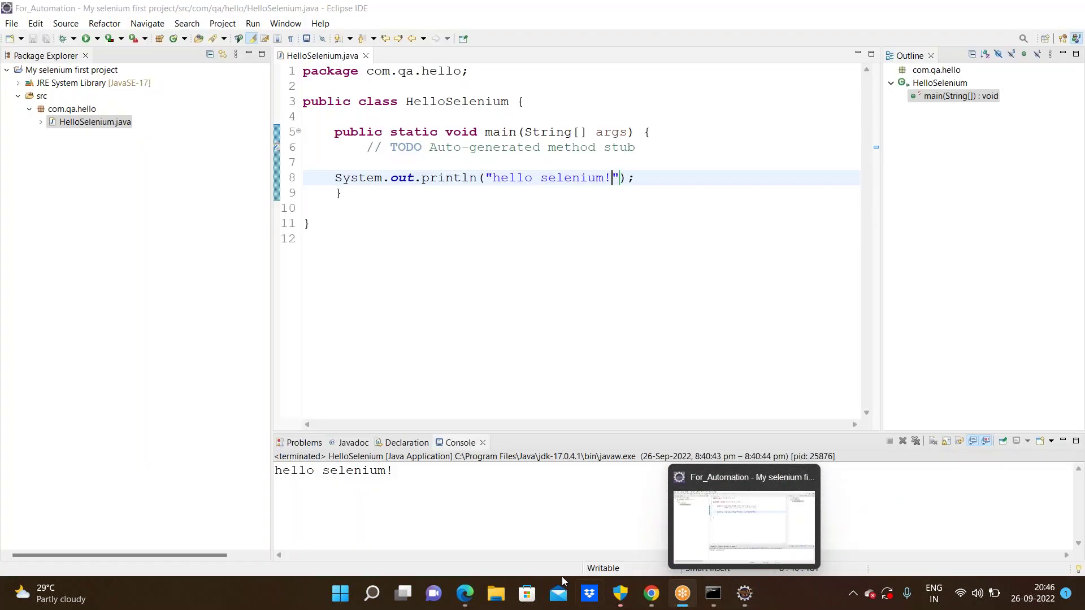
key("super+d")
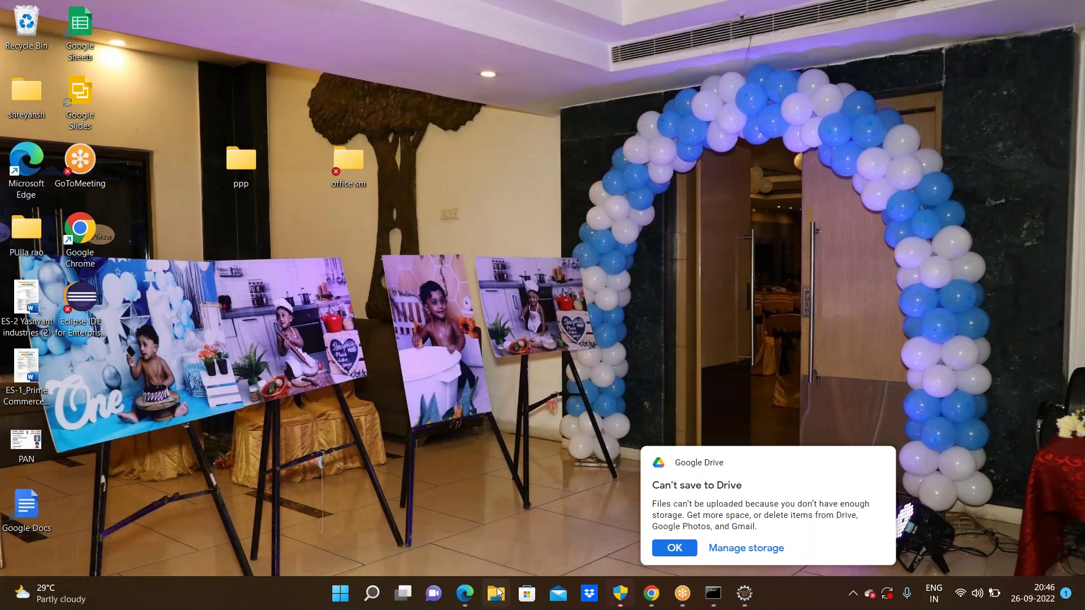
- In File Explorer's Downloads folder, extract geckodriver-v0.31.0-win64 to the suggested folder of the same name, and return to Downloads
left_click(497, 592)
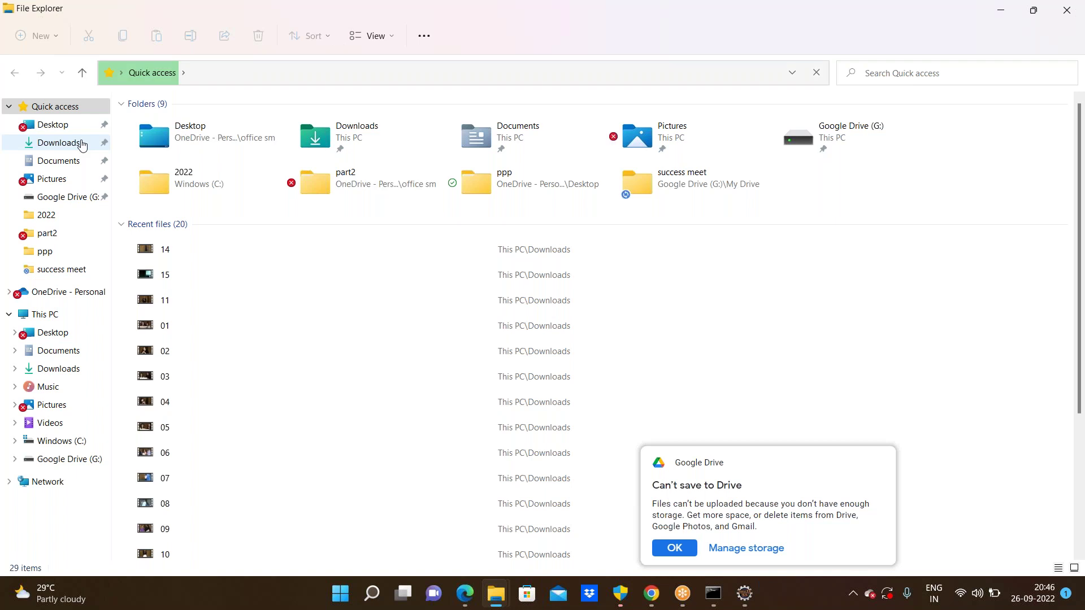
left_click(82, 145)
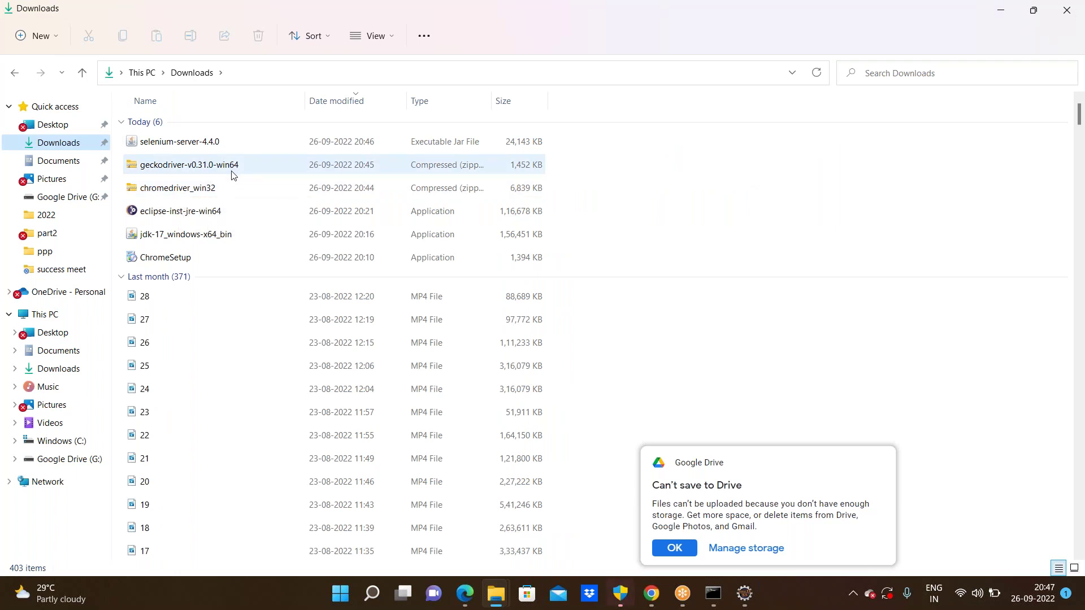
left_click(202, 167)
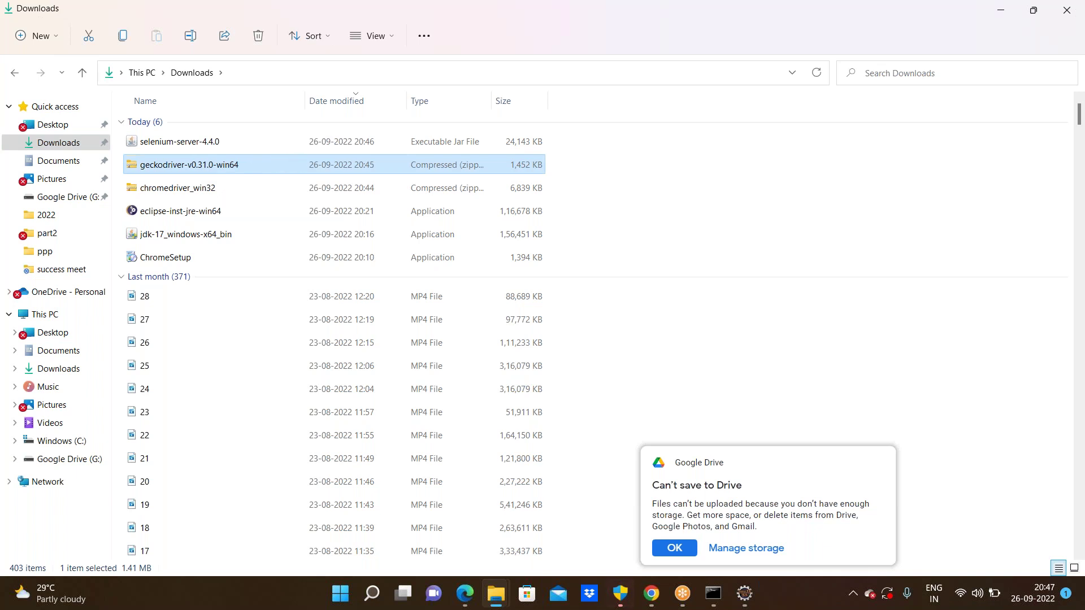
right_click(205, 167)
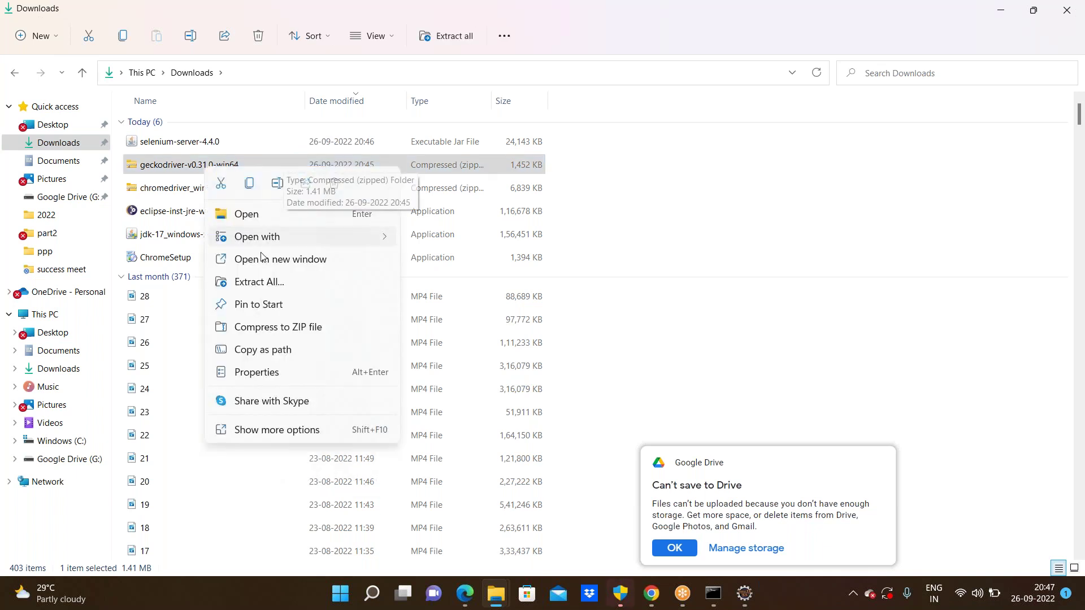
left_click(273, 287)
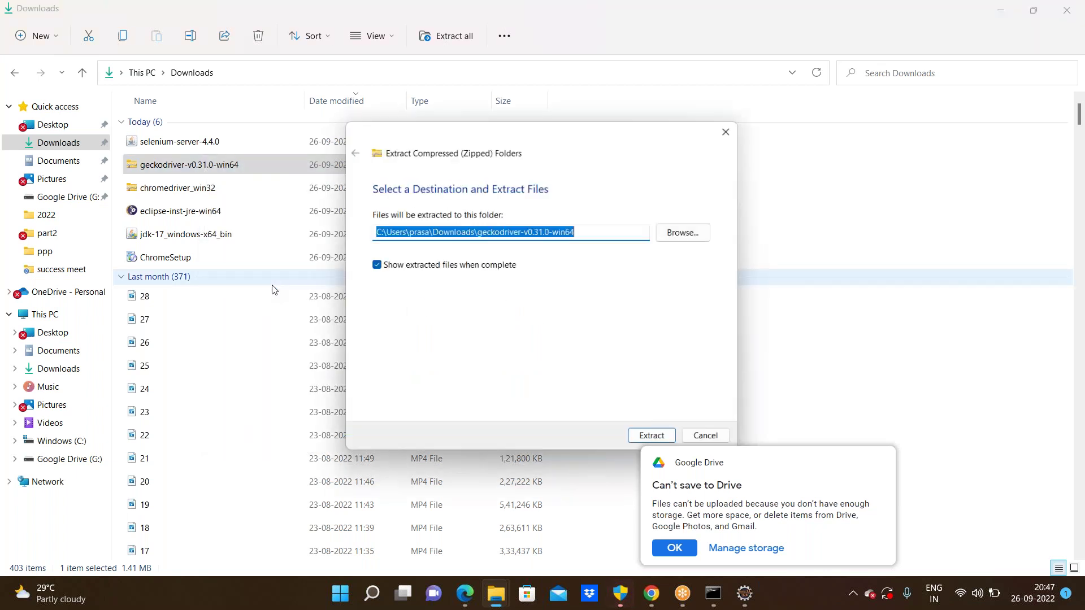
left_click(655, 439)
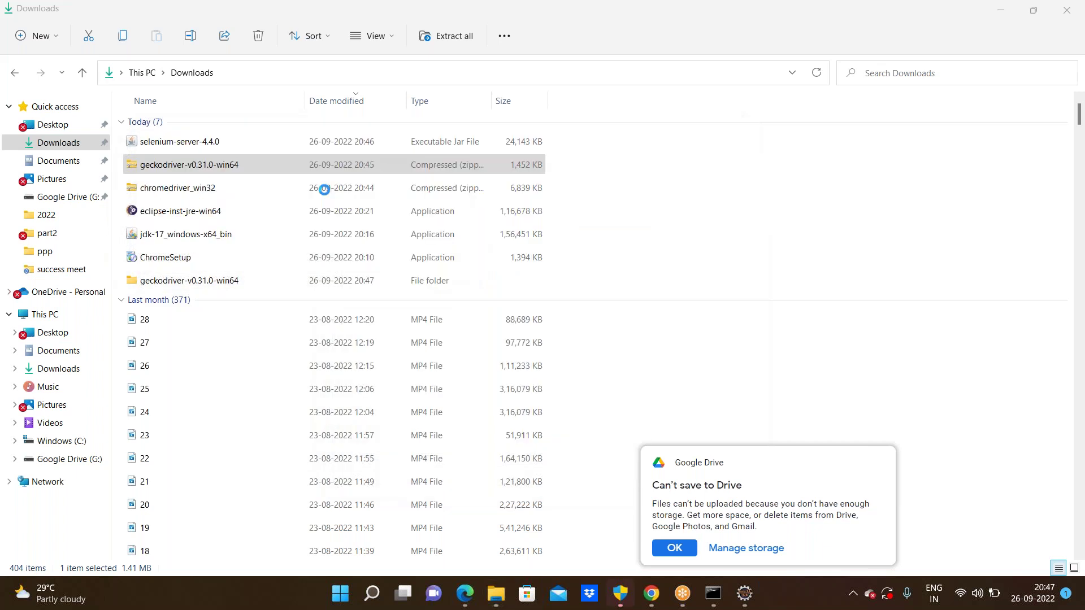
left_click(82, 72)
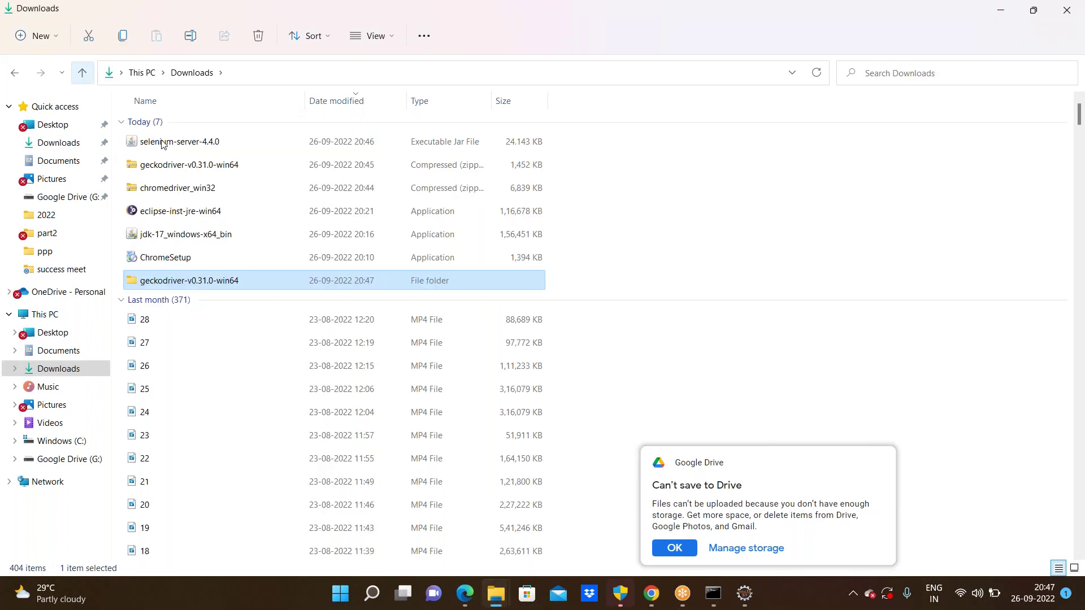
- Extract the chromedriver_win32 archive to the suggested chromedriver_win32 folder inside Downloads, and return to Downloads
left_click(191, 192)
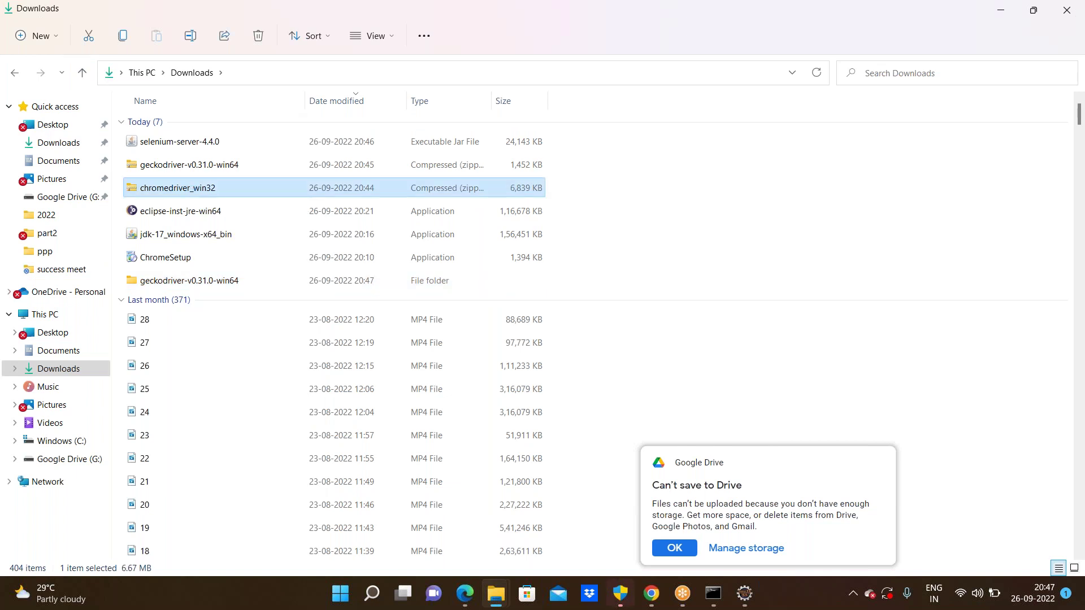
right_click(193, 191)
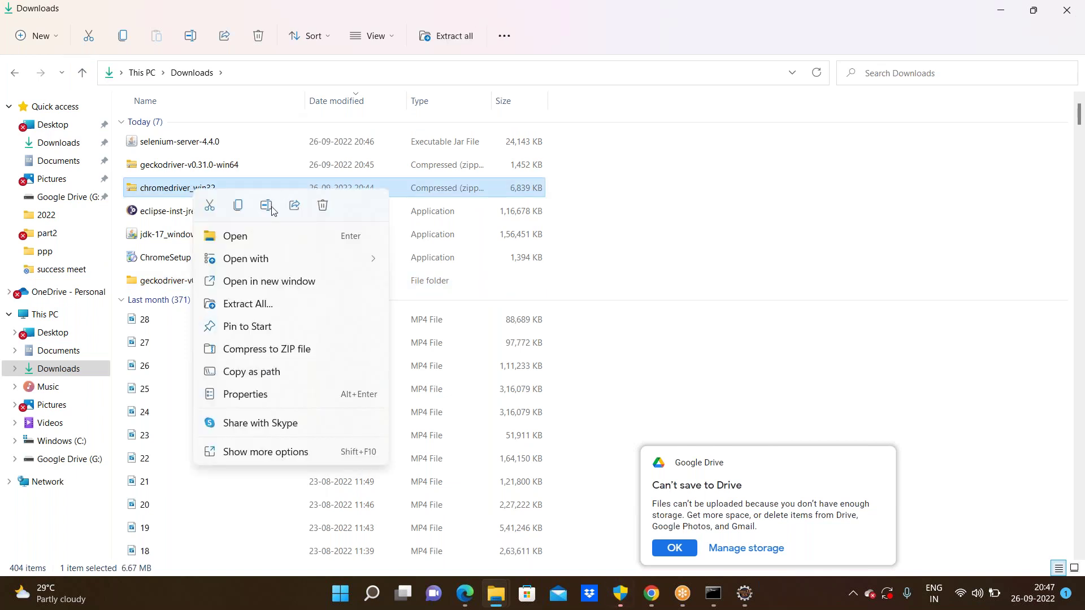
left_click(261, 309)
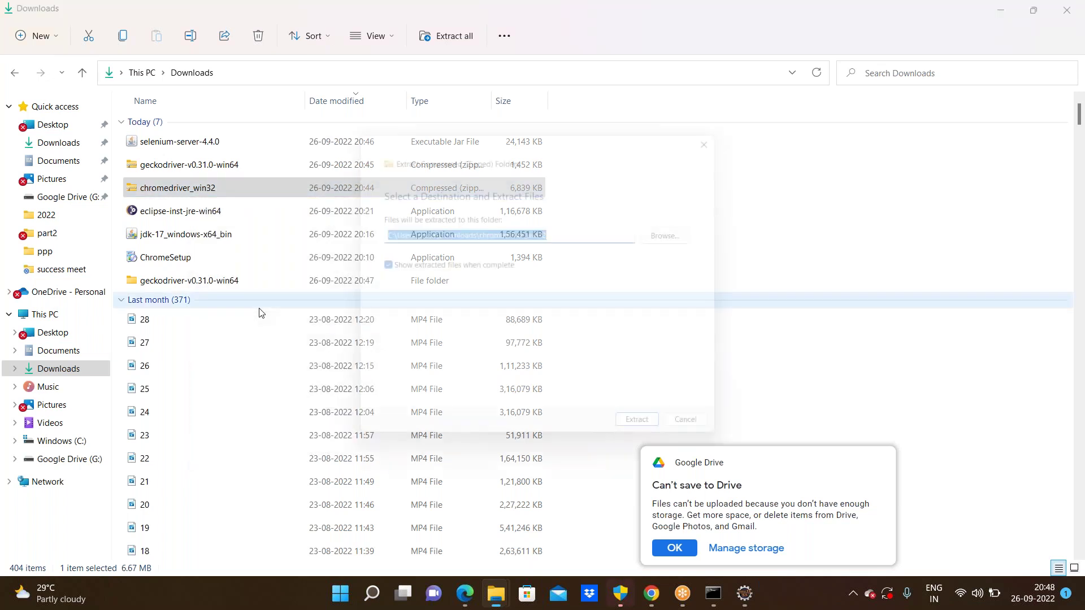
left_click(652, 440)
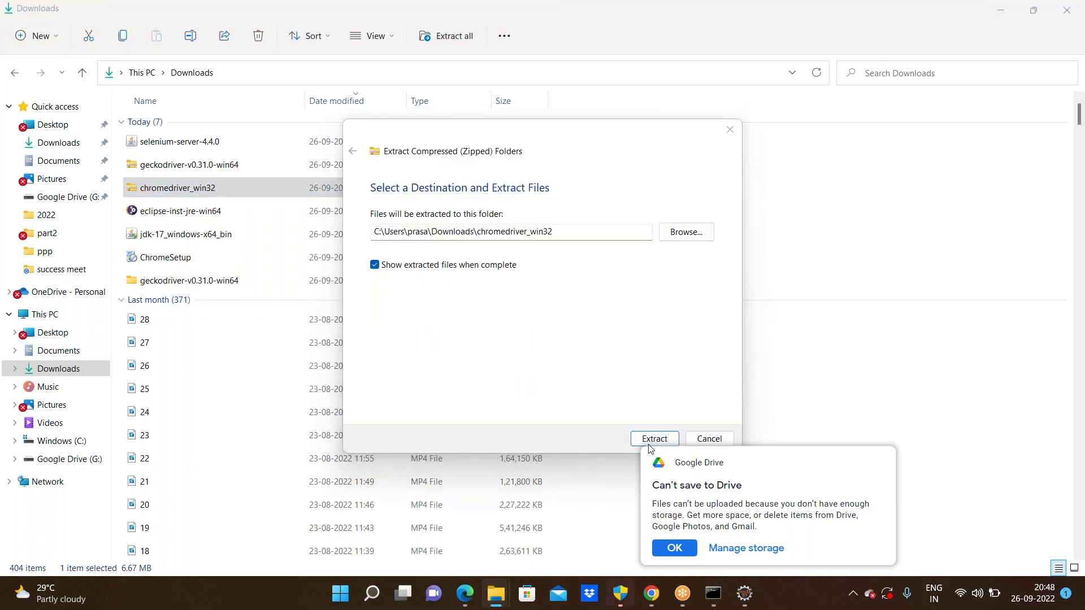
left_click(650, 442)
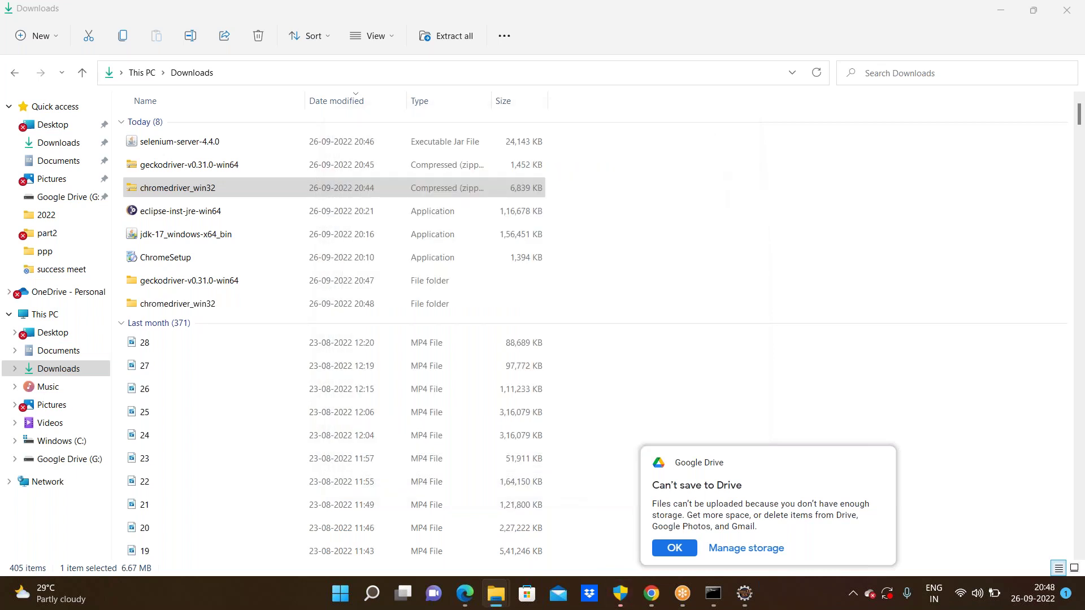
left_click(84, 75)
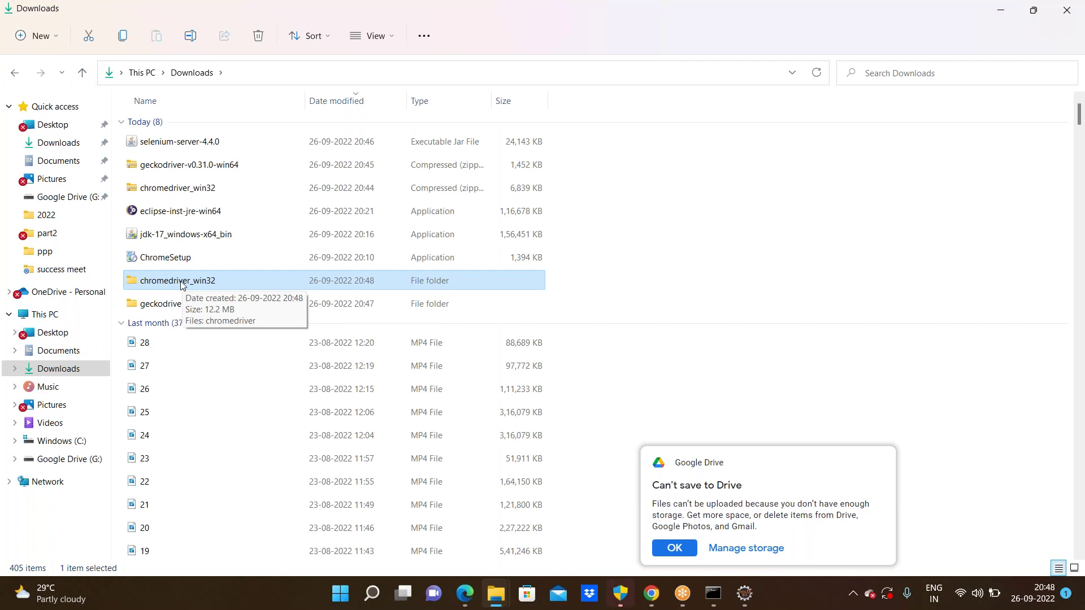
- Try to create a new folder on the Google Drive (G:) drive
left_click(98, 460)
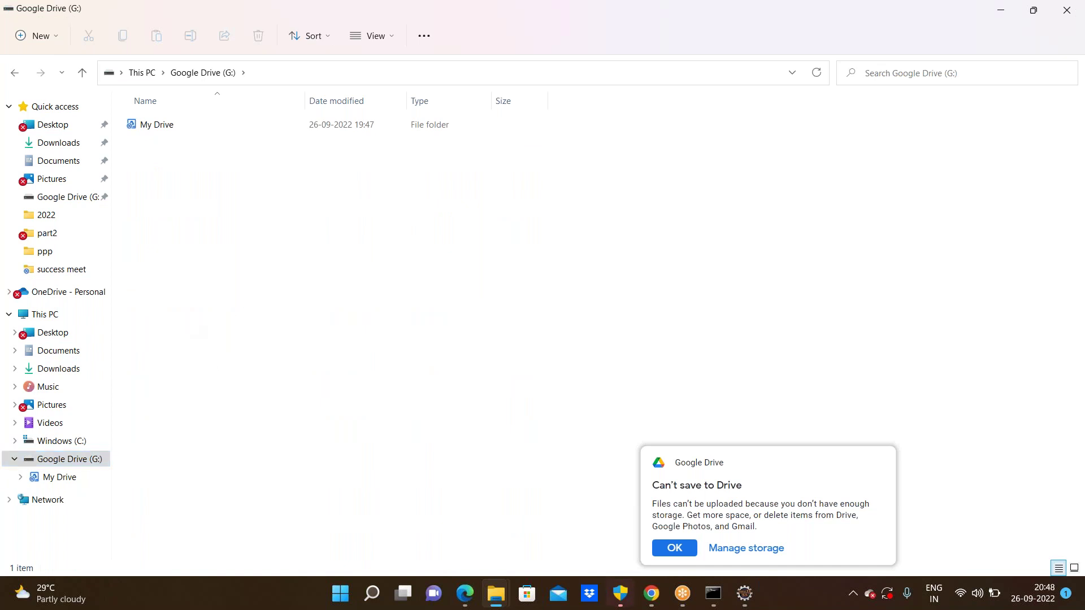
right_click(223, 314)
mouse_move(237, 416)
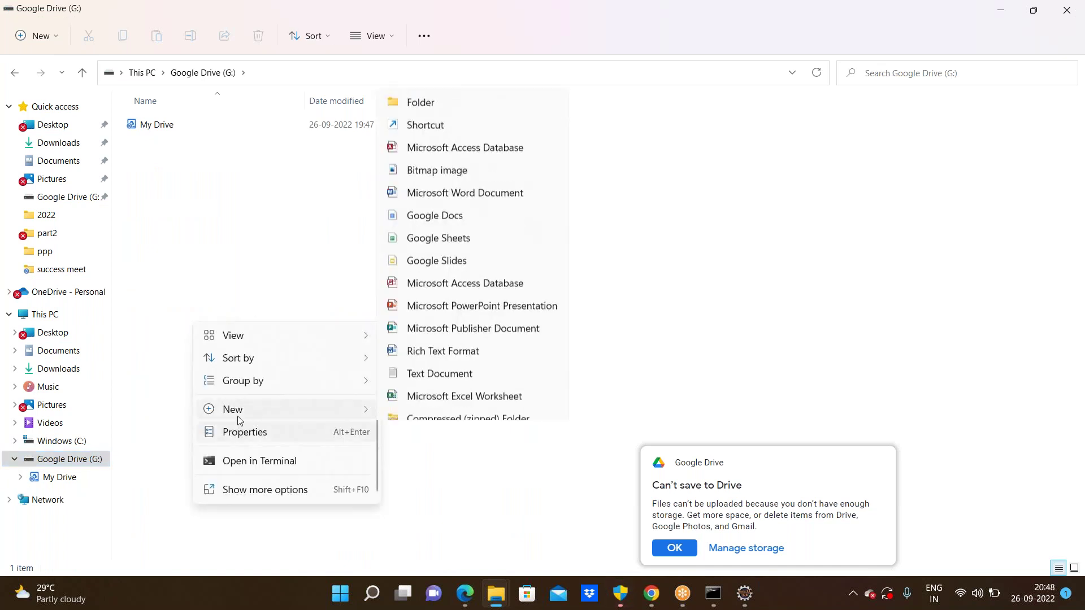
left_click(468, 93)
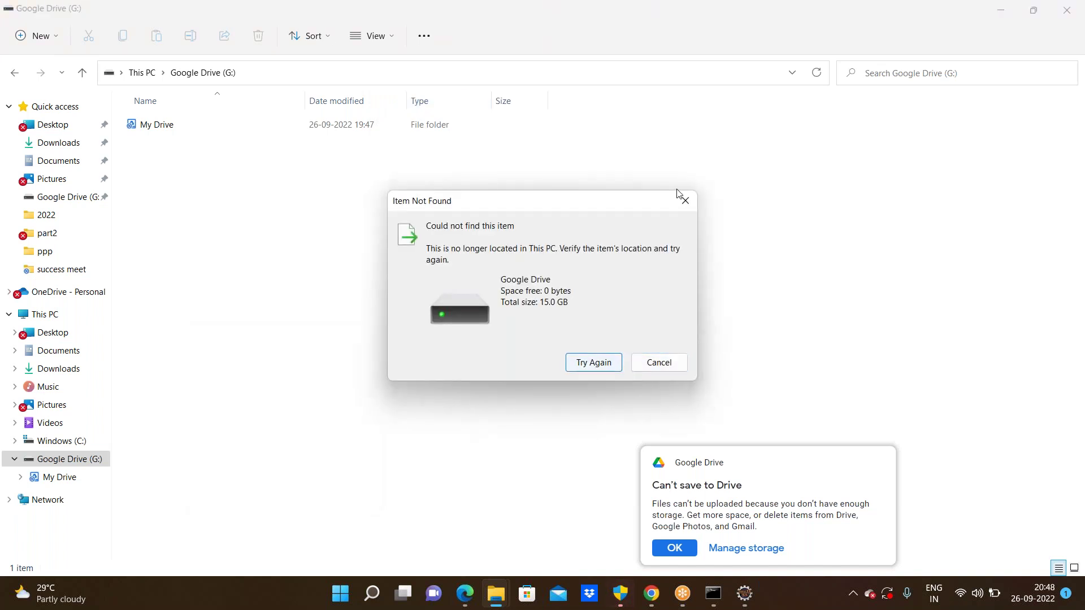
left_click(696, 199)
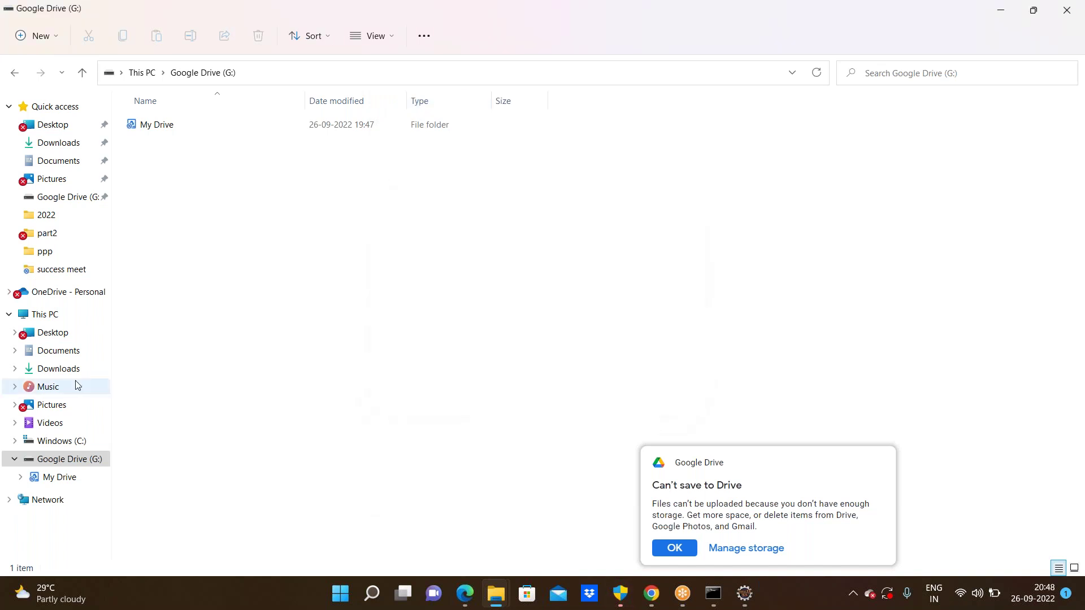
- Create a folder named Selenium_Sessions at the root of the Windows (C:) drive
left_click(66, 441)
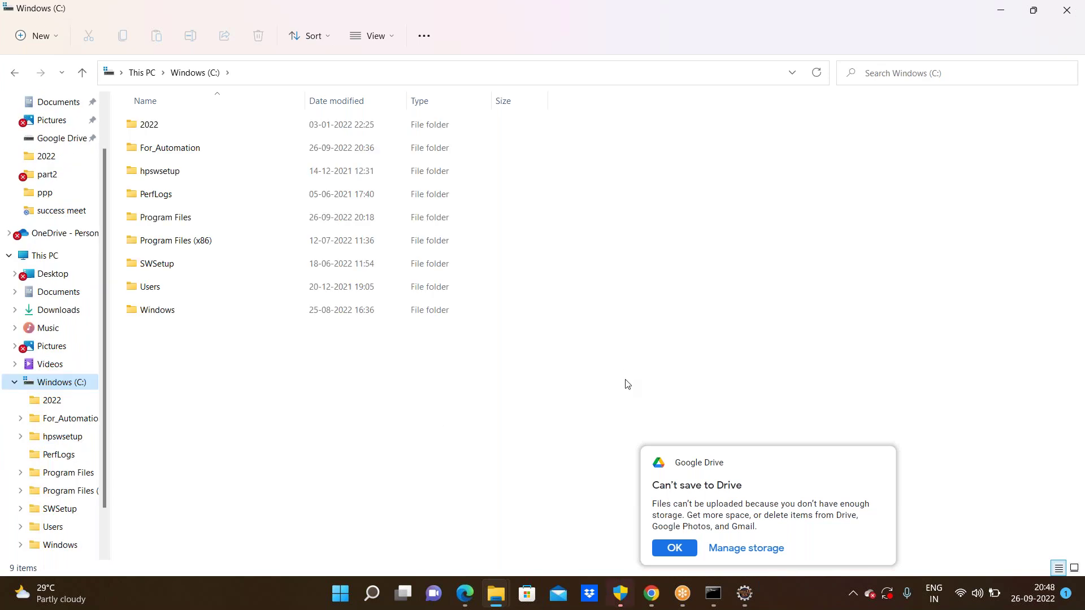
right_click(586, 325)
mouse_move(630, 411)
left_click(812, 417)
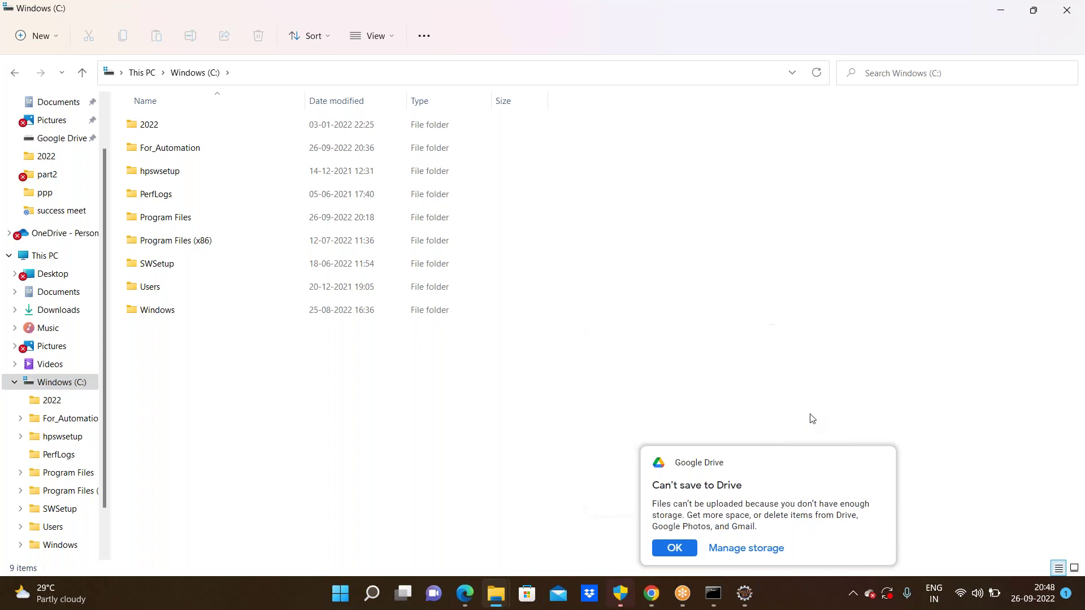
key("BackSpace")
type("Seleni")
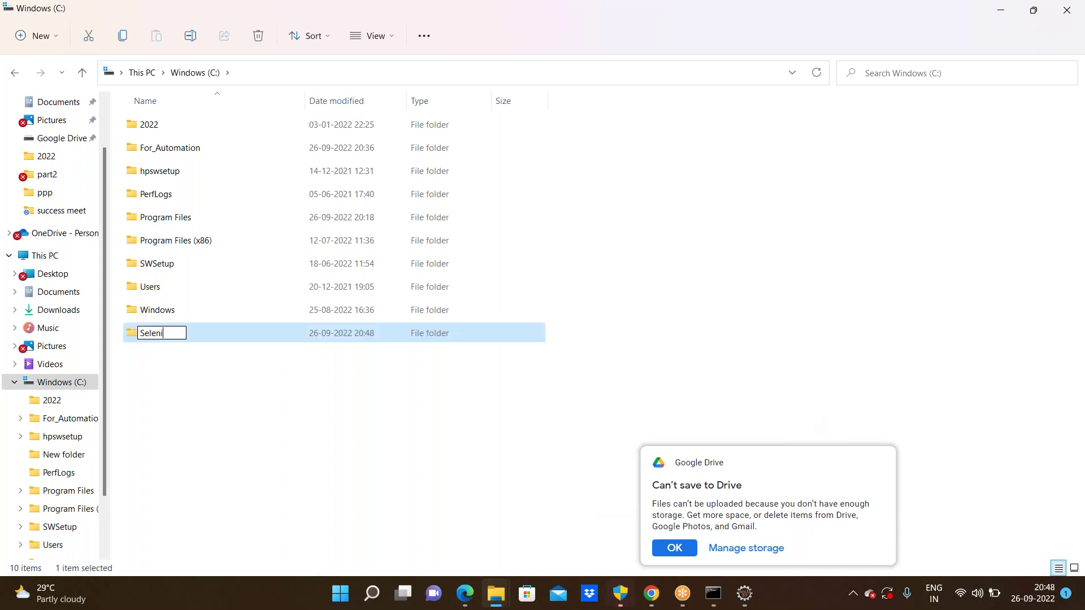
type("um_Sessions")
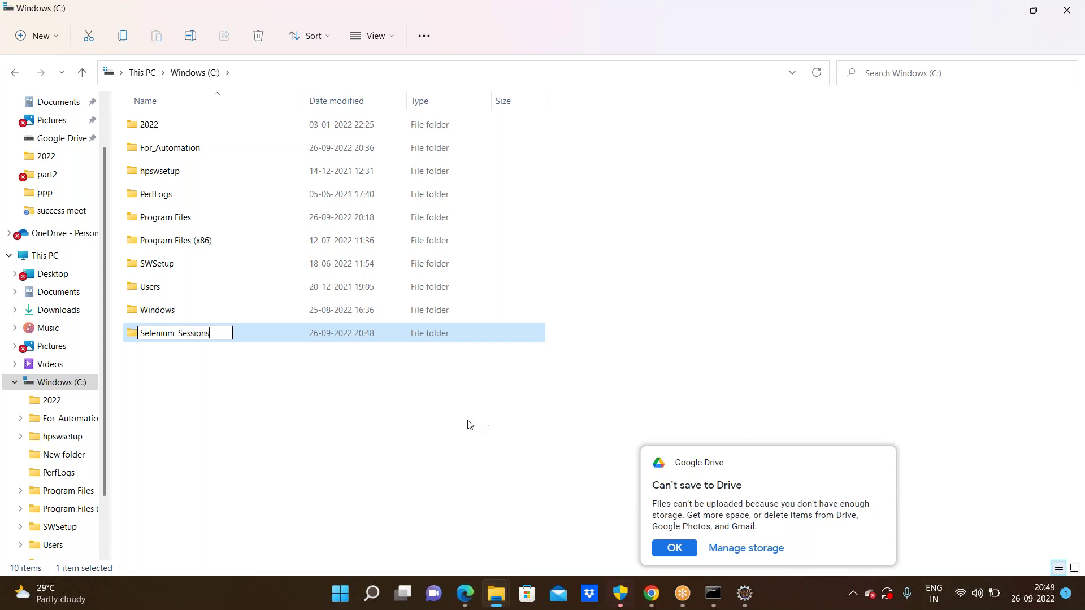
left_click(228, 354)
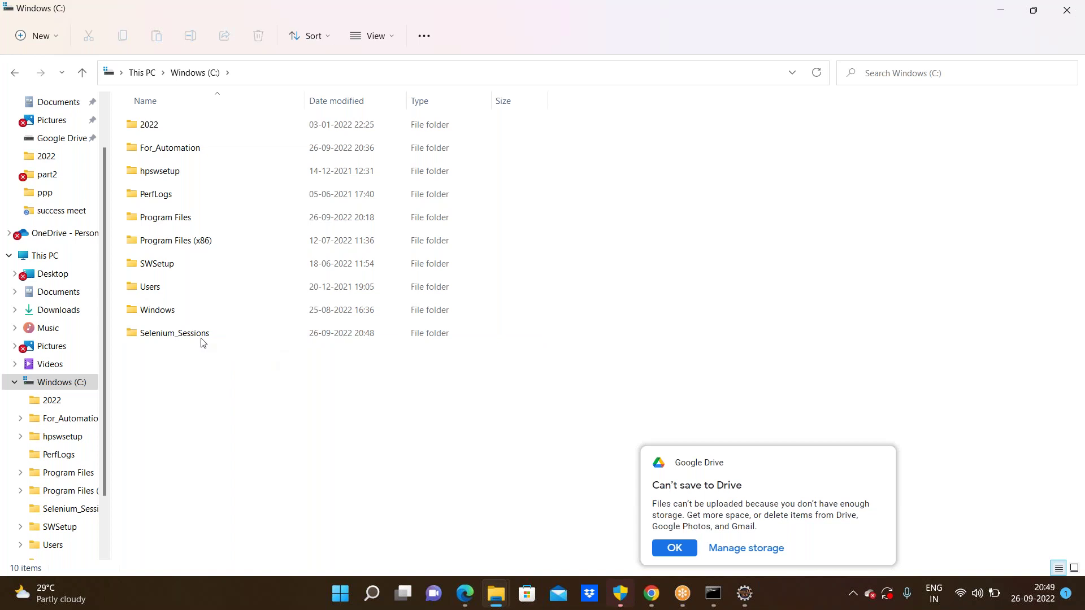
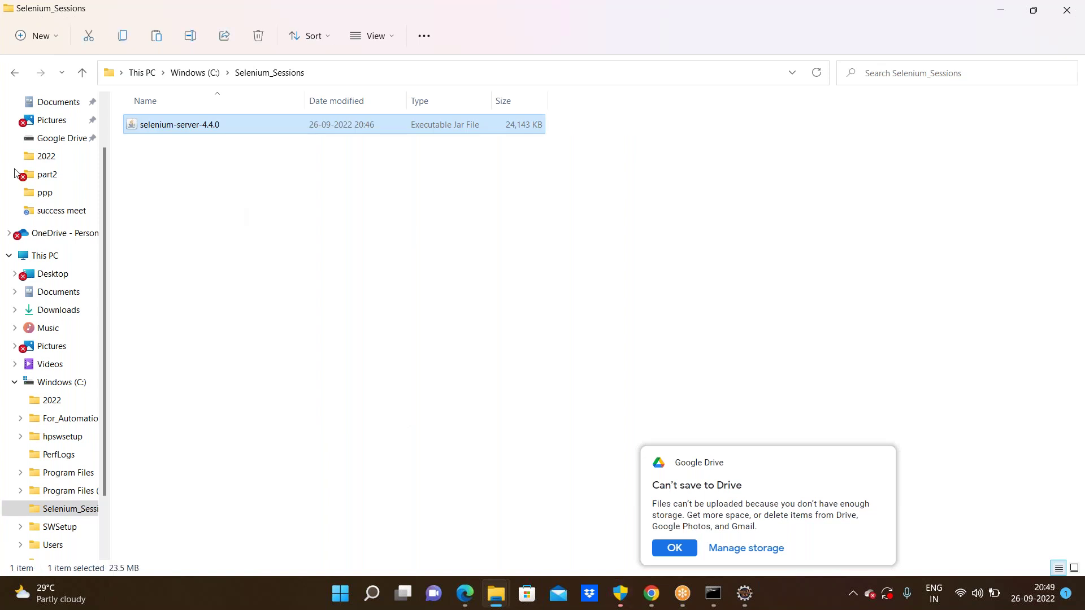
- Copy the chromedriver application from the extracted chromedriver_win32 folder in Downloads into C:\Selenium_Sessions
scroll(67, 148, "up", 1)
left_click(66, 148)
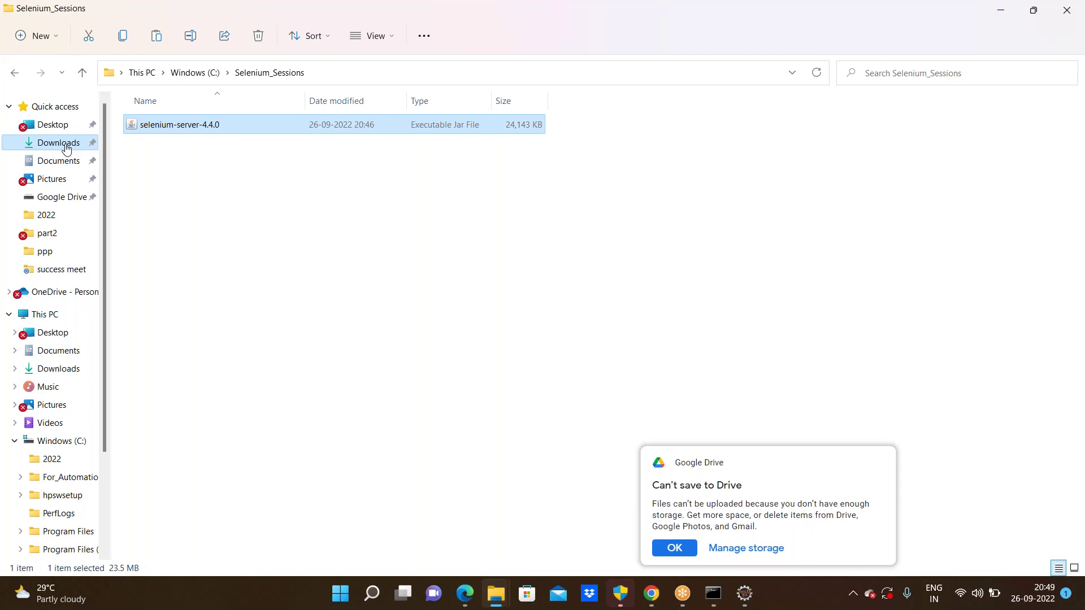
left_click(67, 144)
double_click(187, 175)
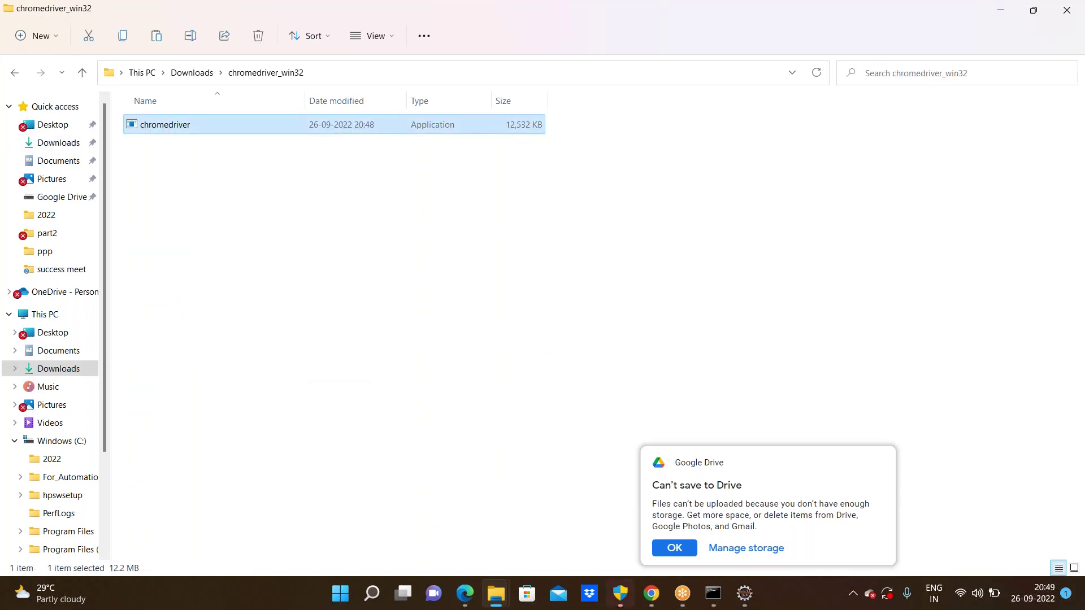
key("shift+F10")
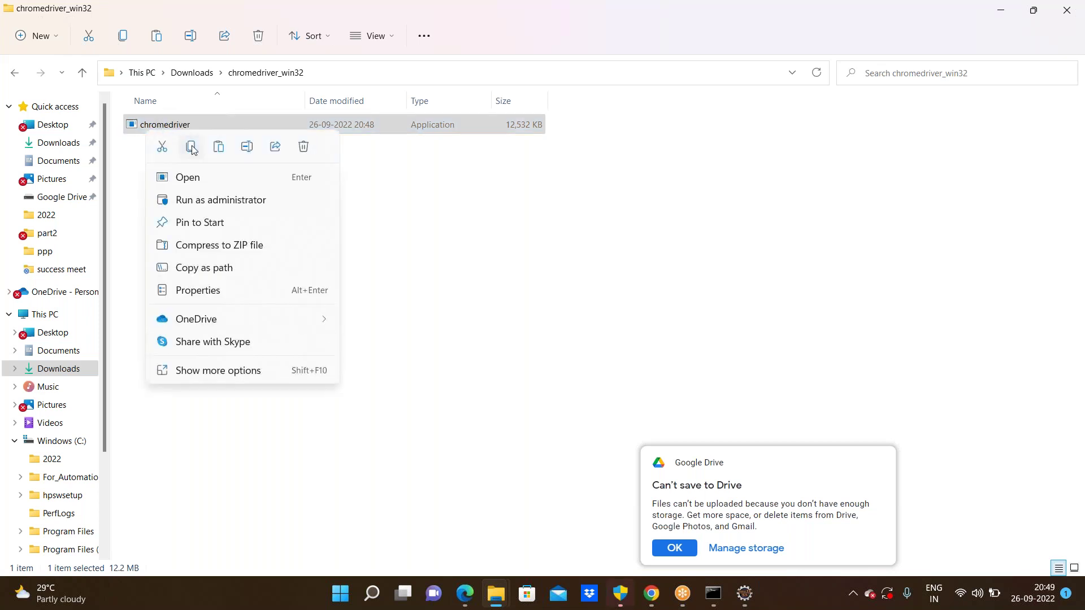
left_click(191, 146)
scroll(73, 452, "down", 2)
left_click(77, 459)
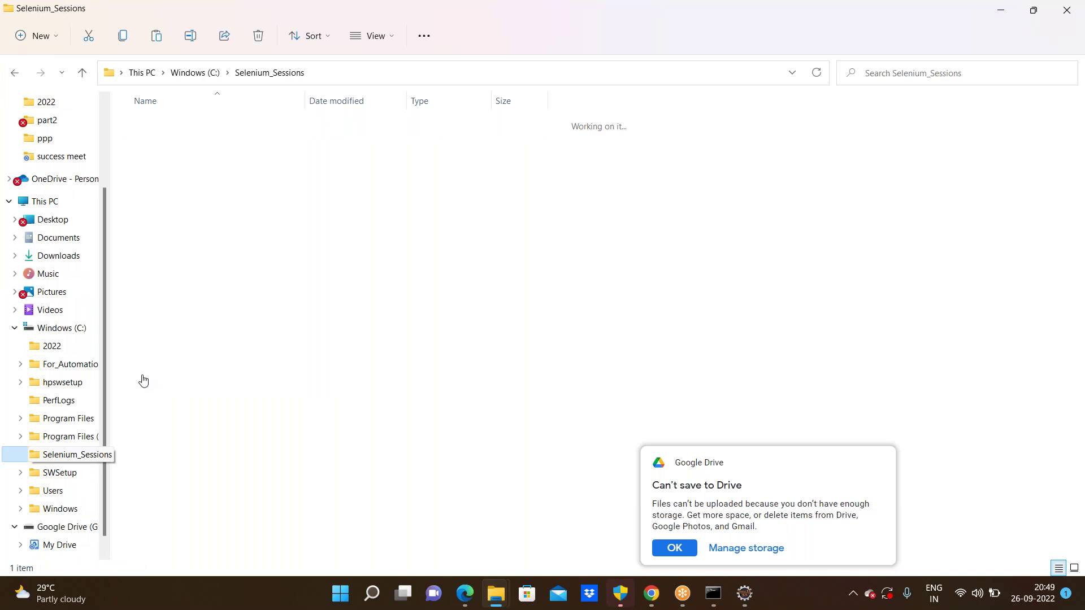
right_click(226, 206)
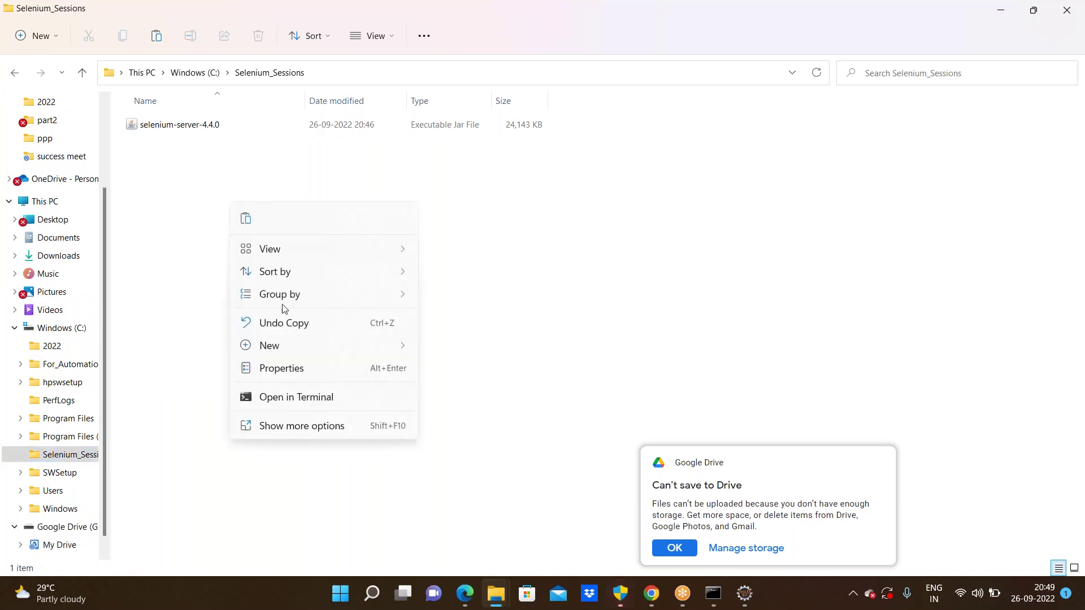
left_click(246, 221)
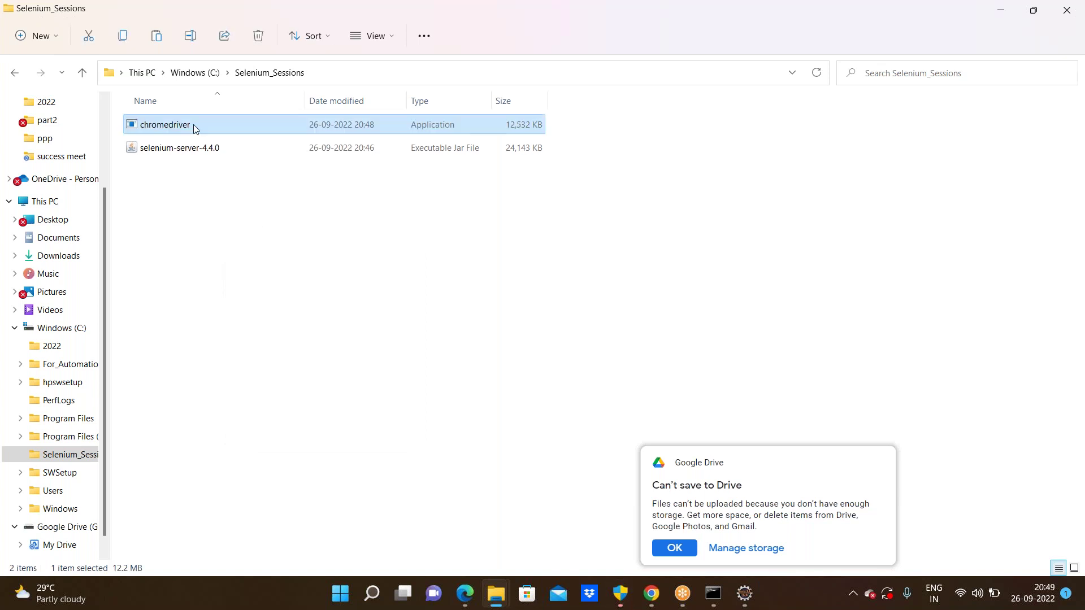
- Open the extracted geckodriver-v0.31.0-win64 folder in Downloads and copy the geckodriver application to the clipboard
scroll(71, 186, "up", 3)
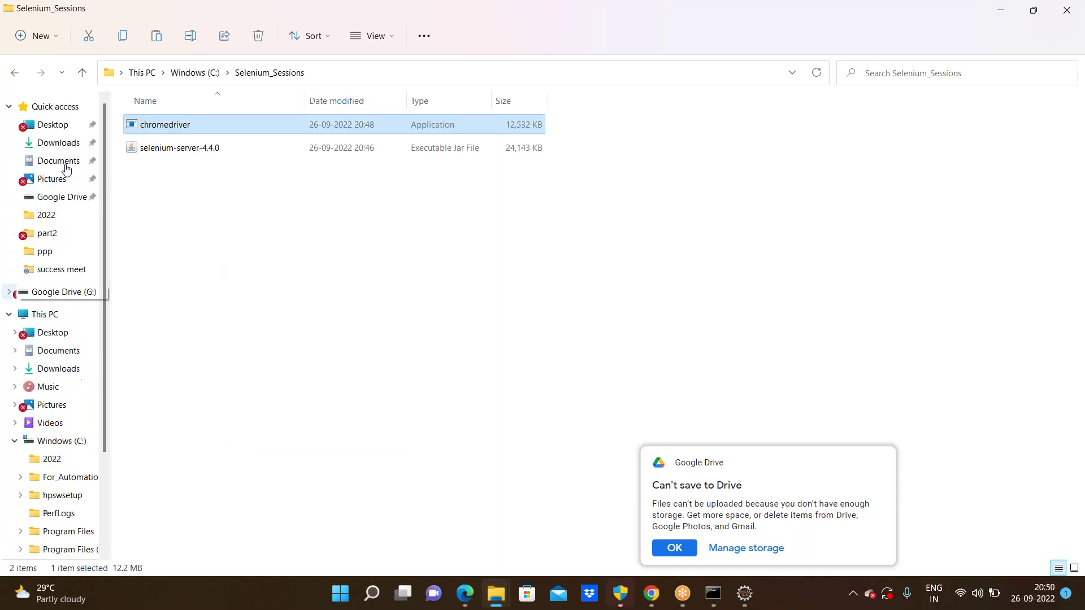
left_click(67, 148)
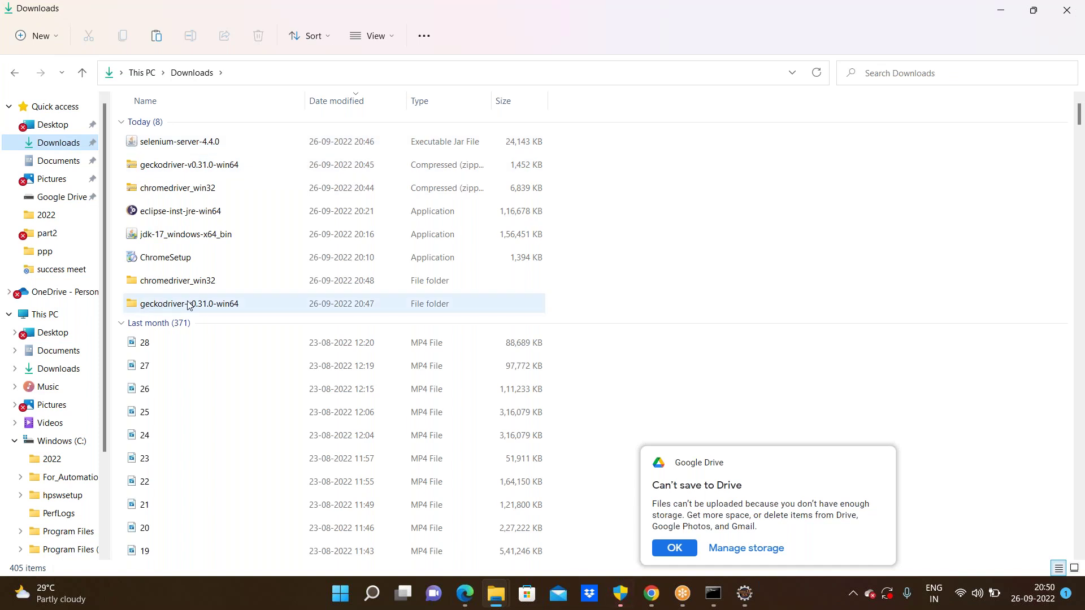
left_click(190, 304)
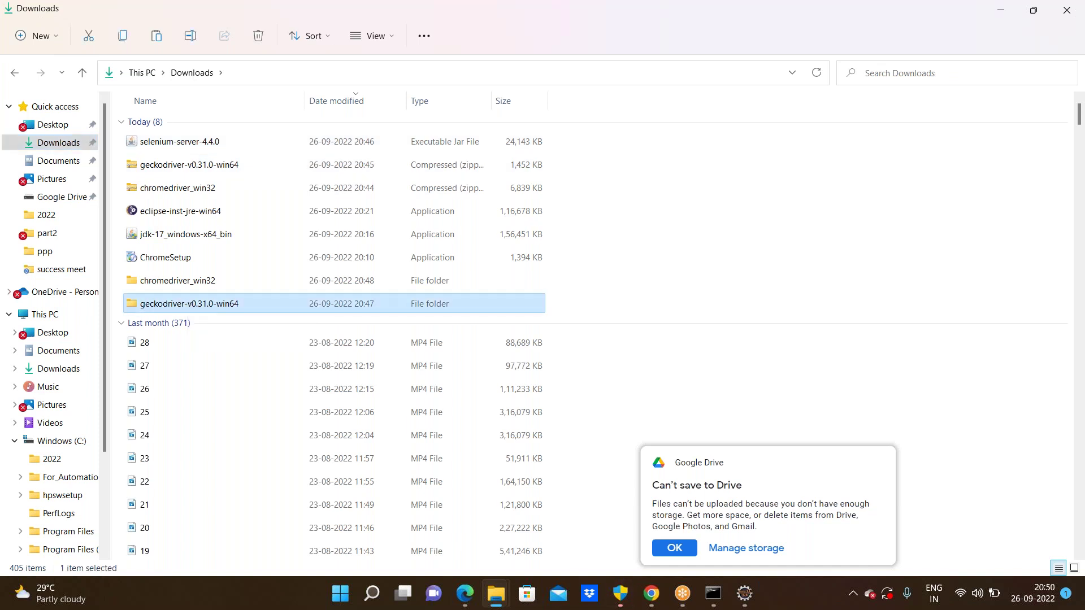
double_click(189, 304)
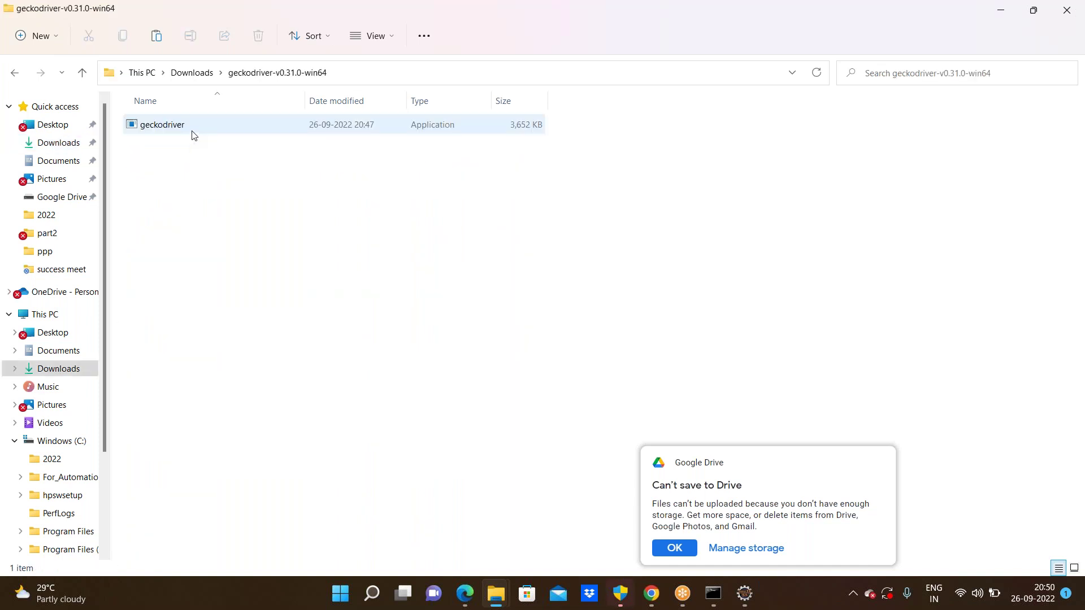
right_click(192, 136)
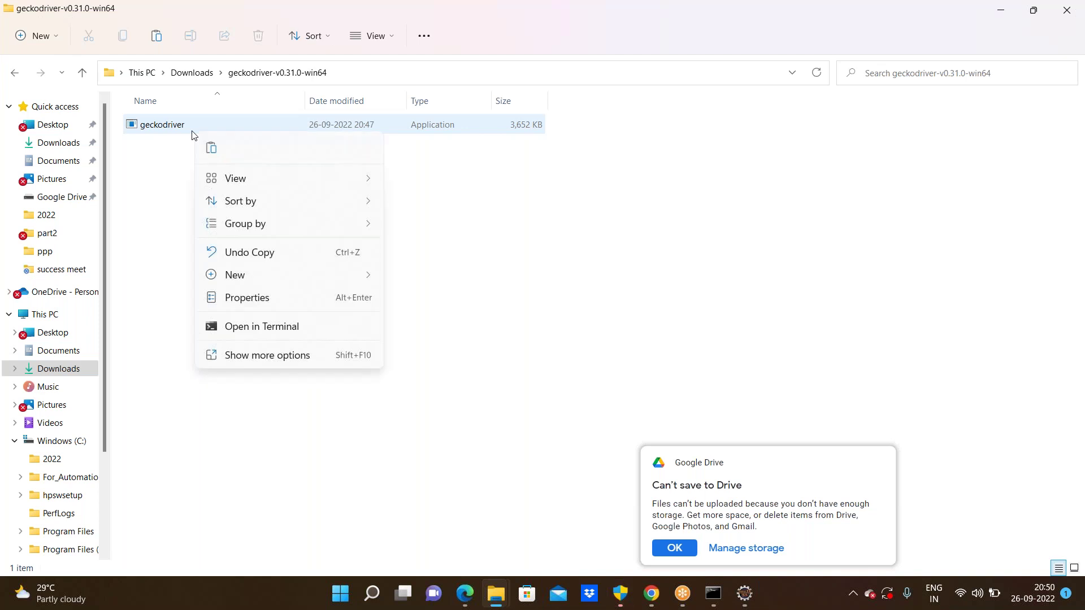
left_click(153, 122)
right_click(148, 127)
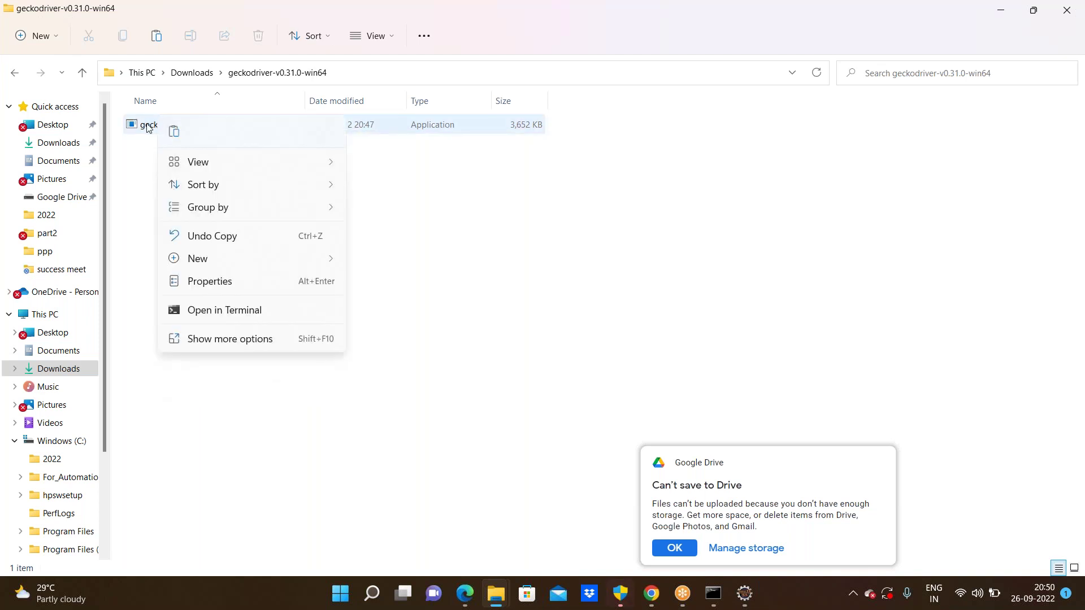
left_click(148, 125)
right_click(151, 127)
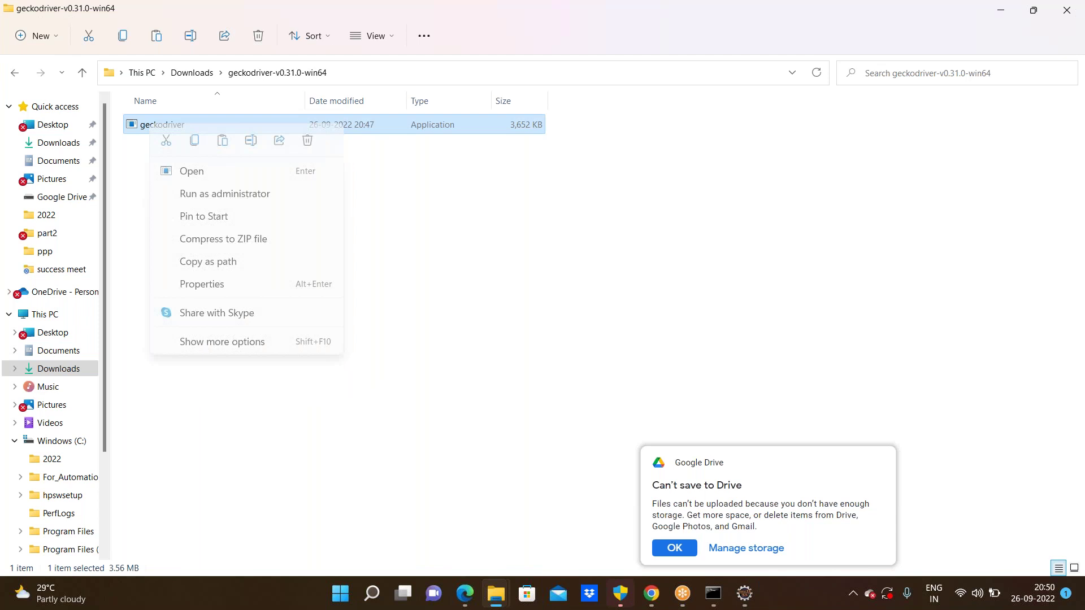
left_click(195, 142)
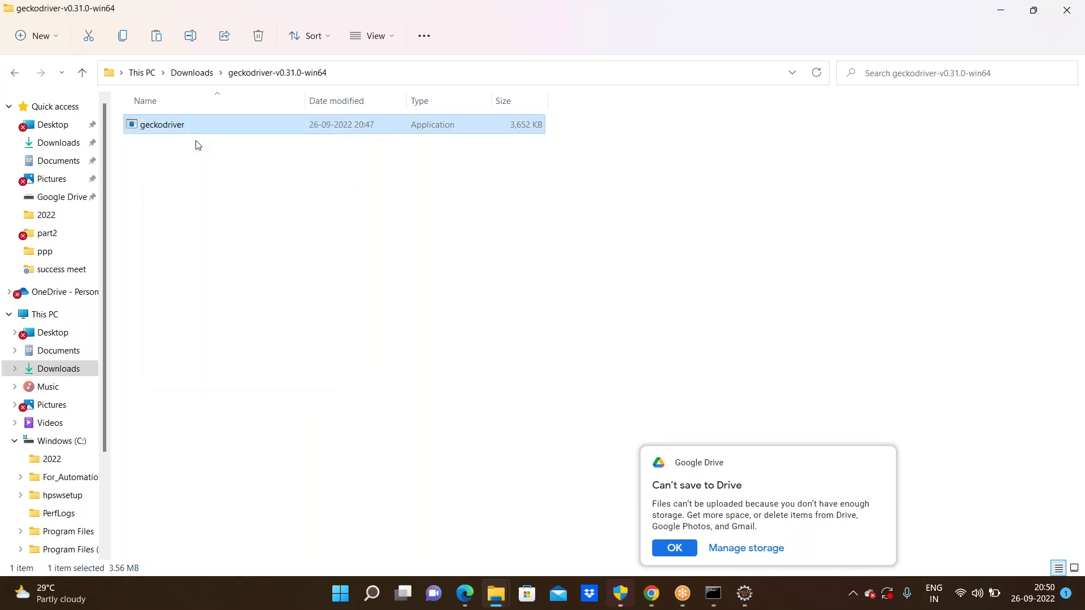
- Paste the copied geckodriver application into the Selenium_Sessions folder on the C: drive
scroll(57, 513, "down", 1)
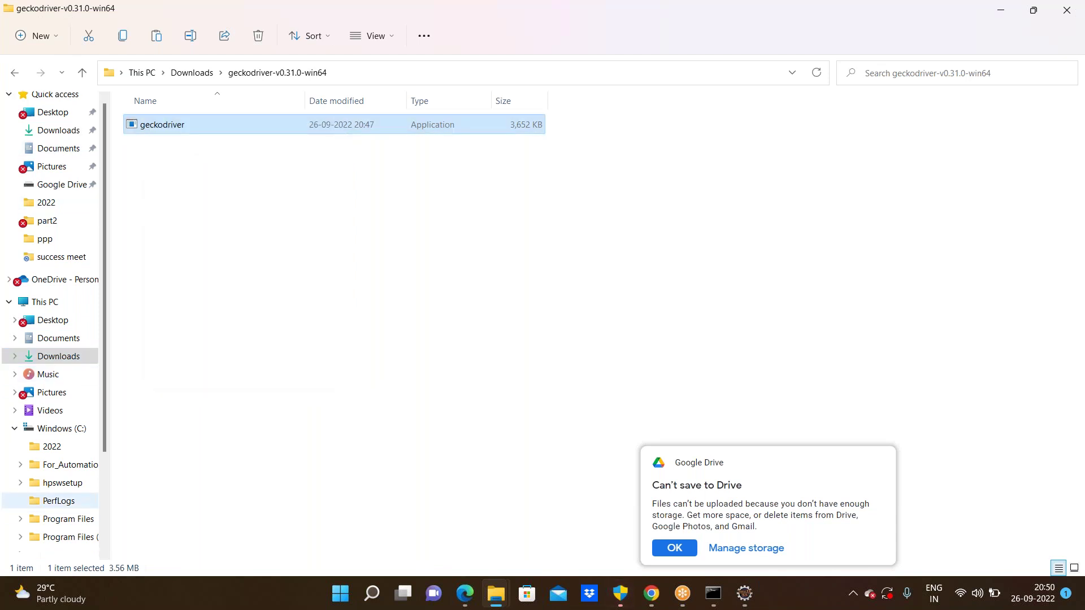
scroll(57, 509, "down", 1)
left_click(73, 509)
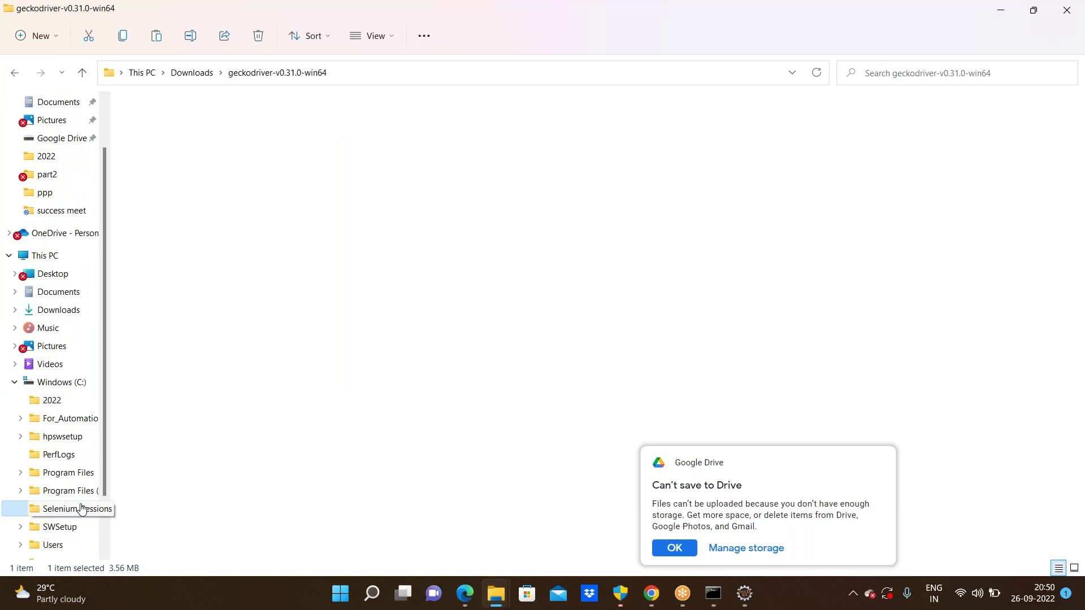
right_click(196, 242)
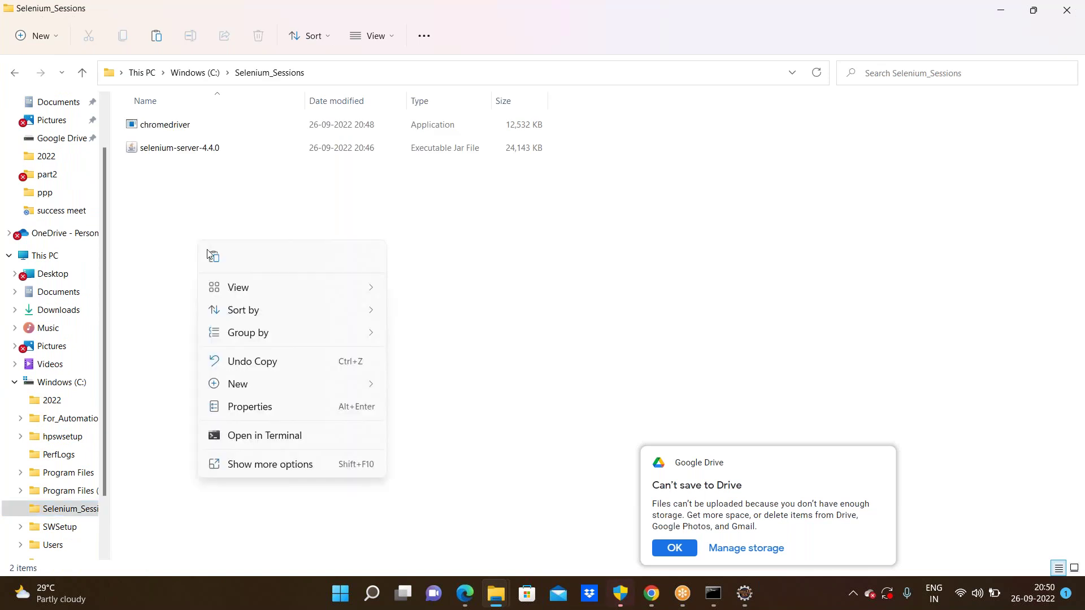
left_click(214, 258)
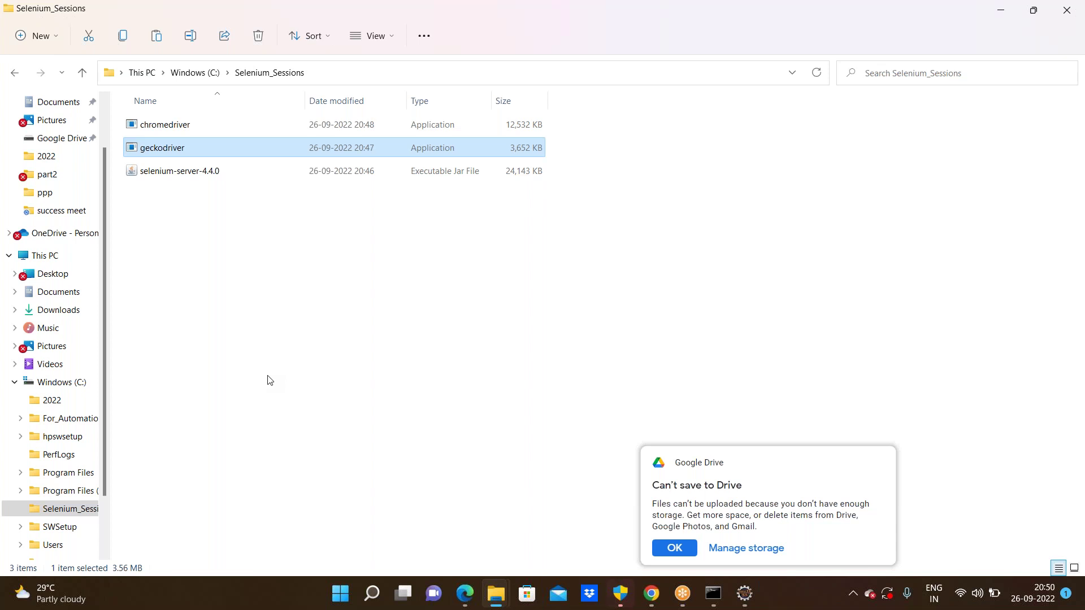
left_click(215, 240)
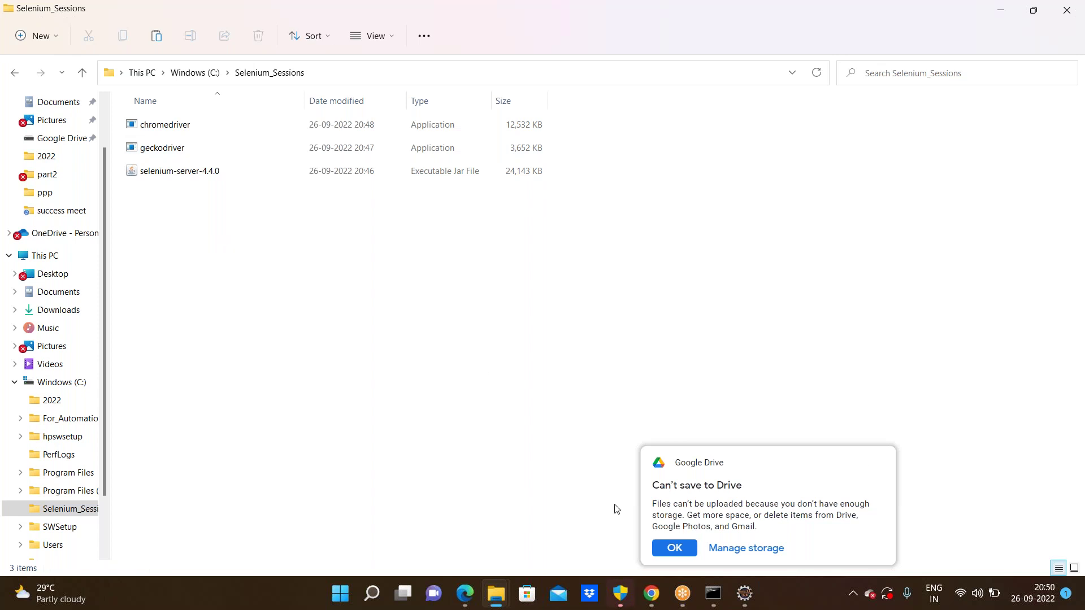
- Switch to Eclipse and create a Java project named Selenium basics in the default location, dismissing the Google Drive storage notification
left_click(745, 593)
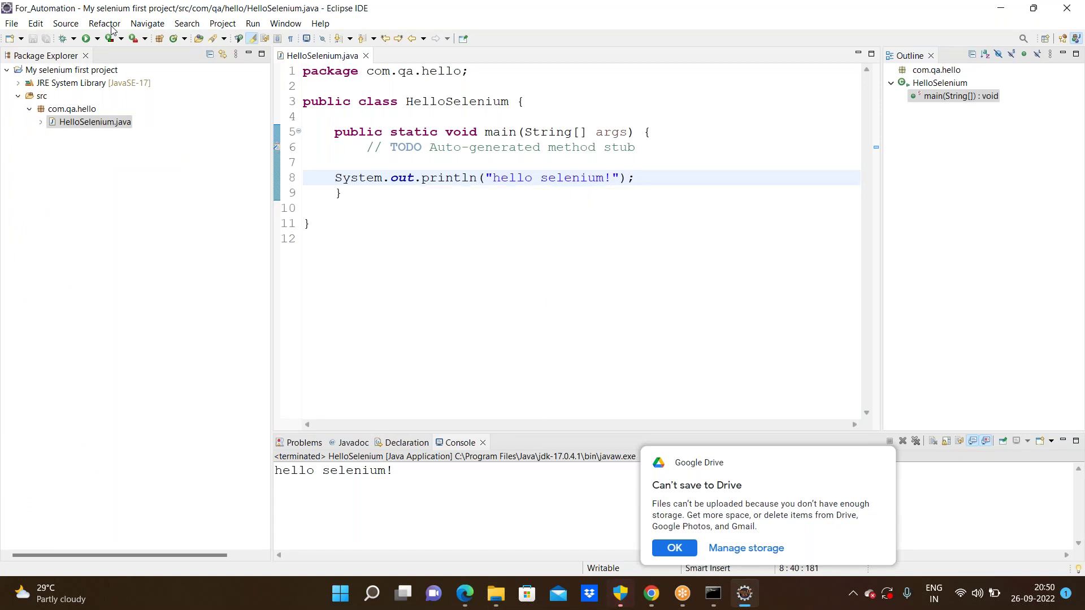
left_click(8, 71)
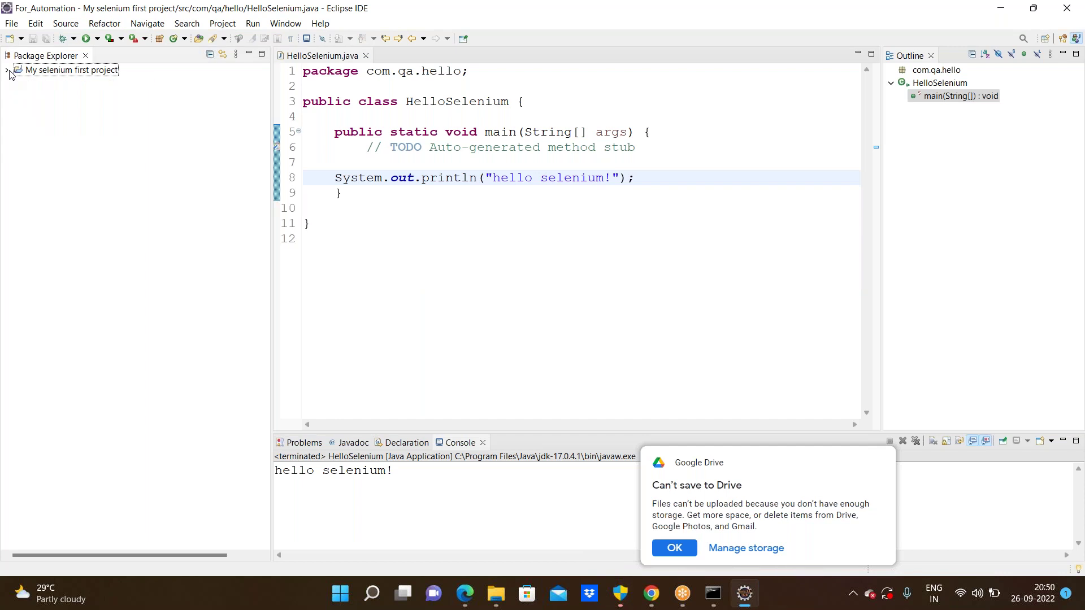
left_click(10, 25)
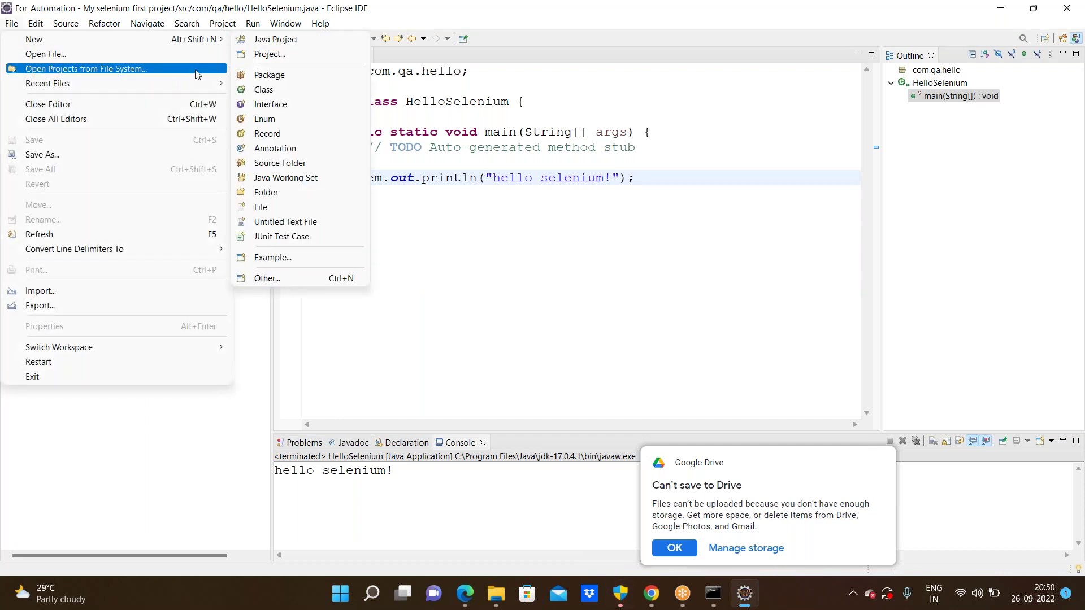
left_click(285, 41)
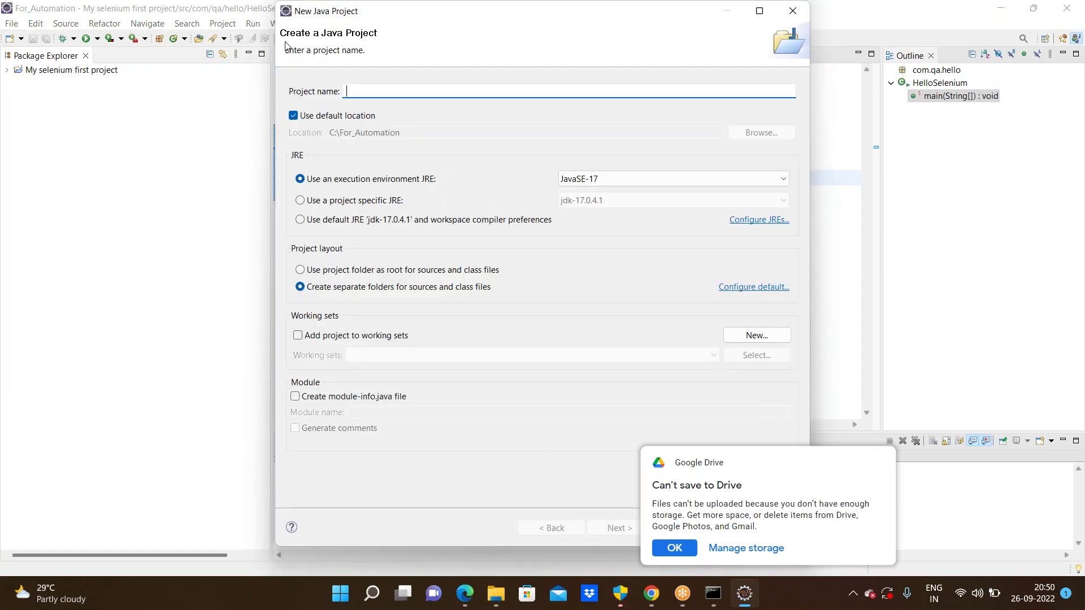
type("Selenium ")
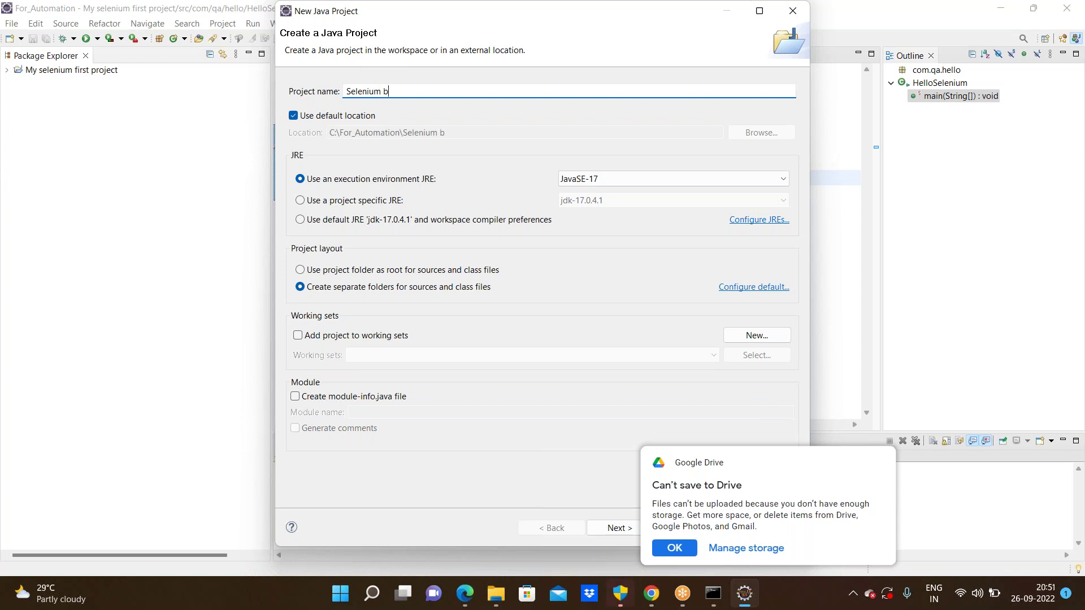
type("basics")
mouse_move(832, 482)
left_click(708, 530)
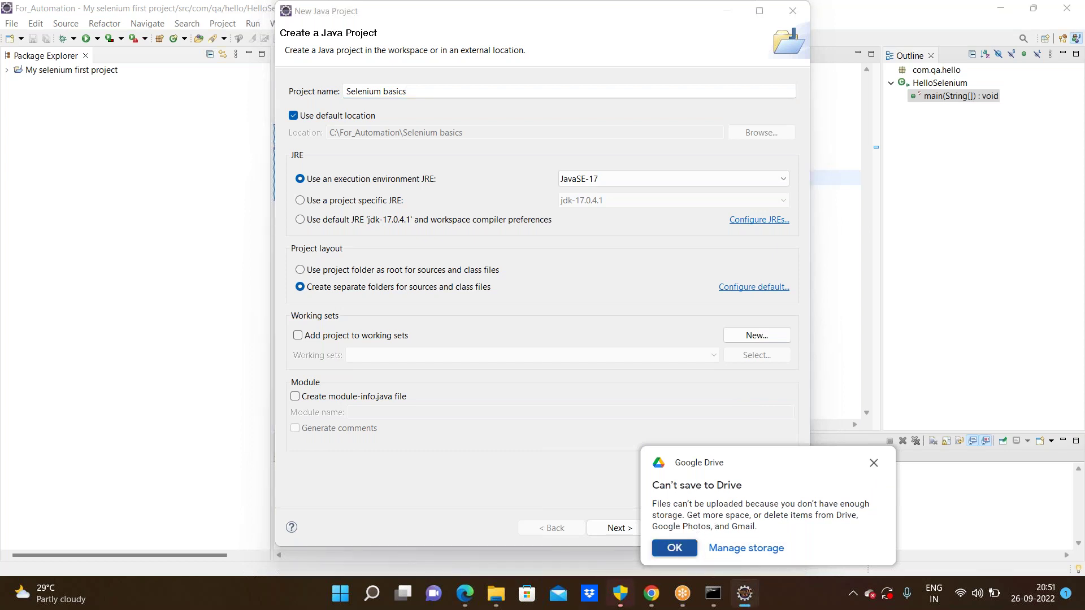
left_click(674, 548)
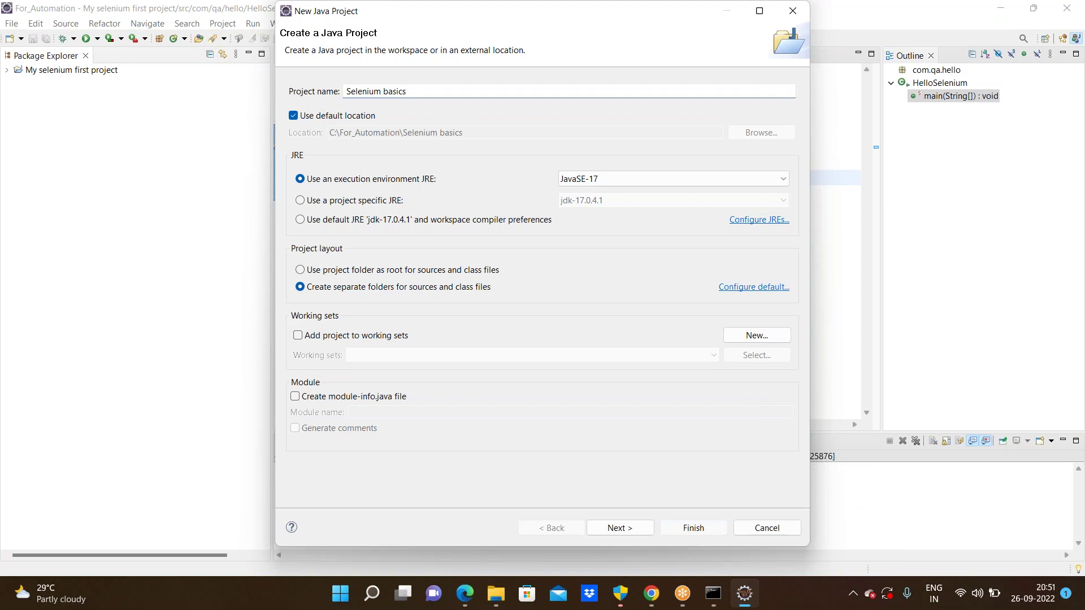
key("Return")
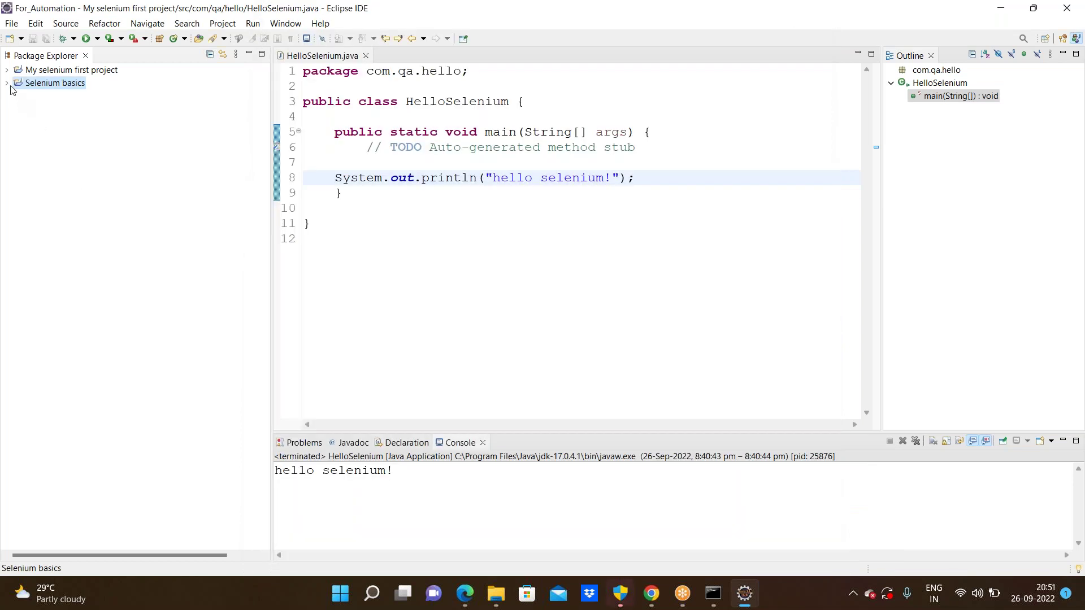
- Expand the Selenium basics project and add a folder named jars to it
left_click(8, 84)
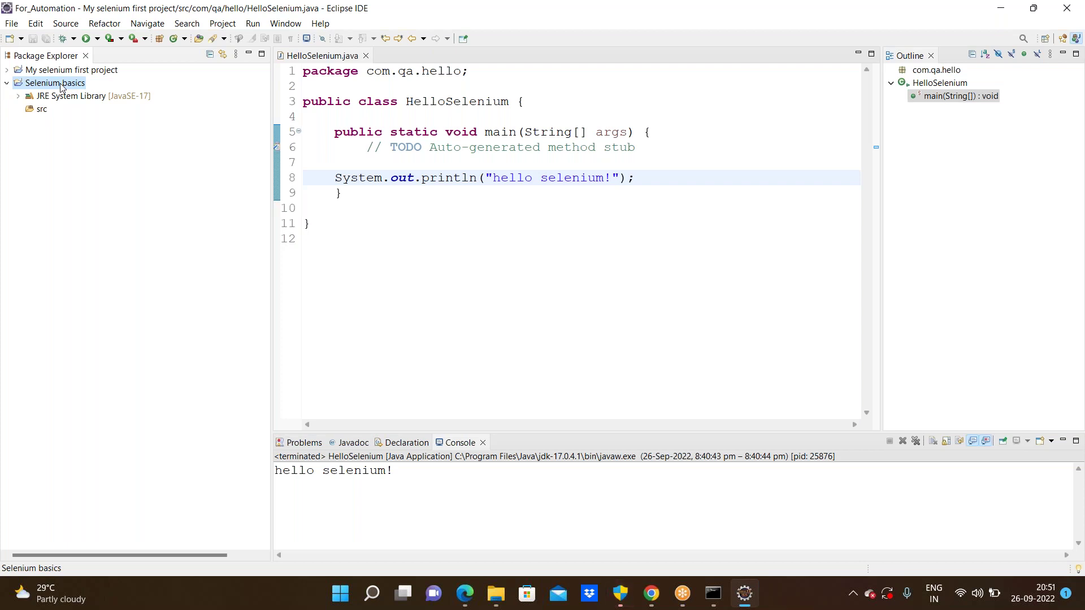
right_click(61, 87)
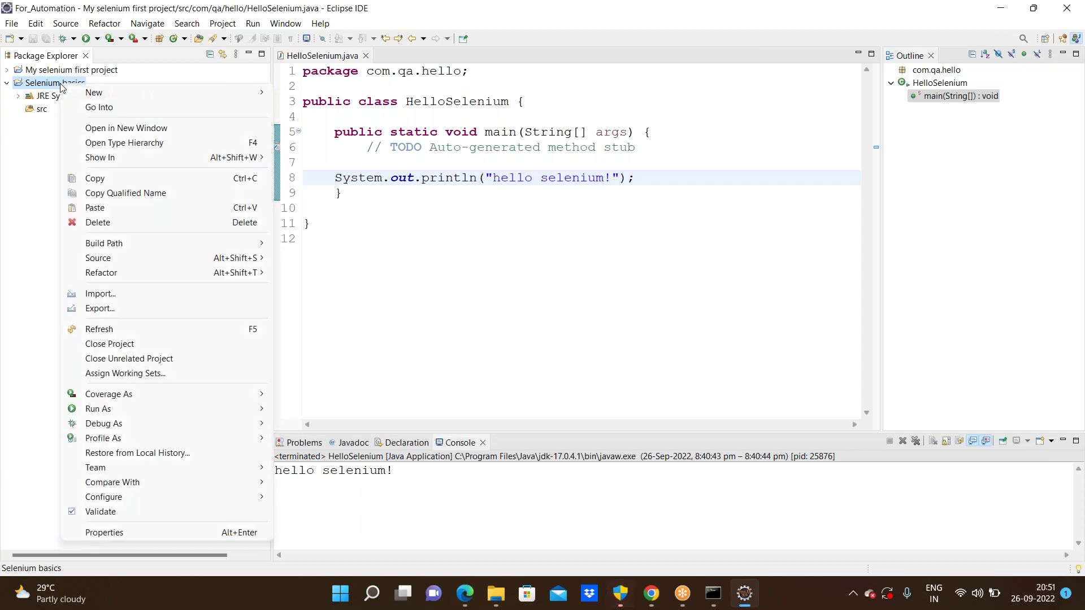
mouse_move(255, 94)
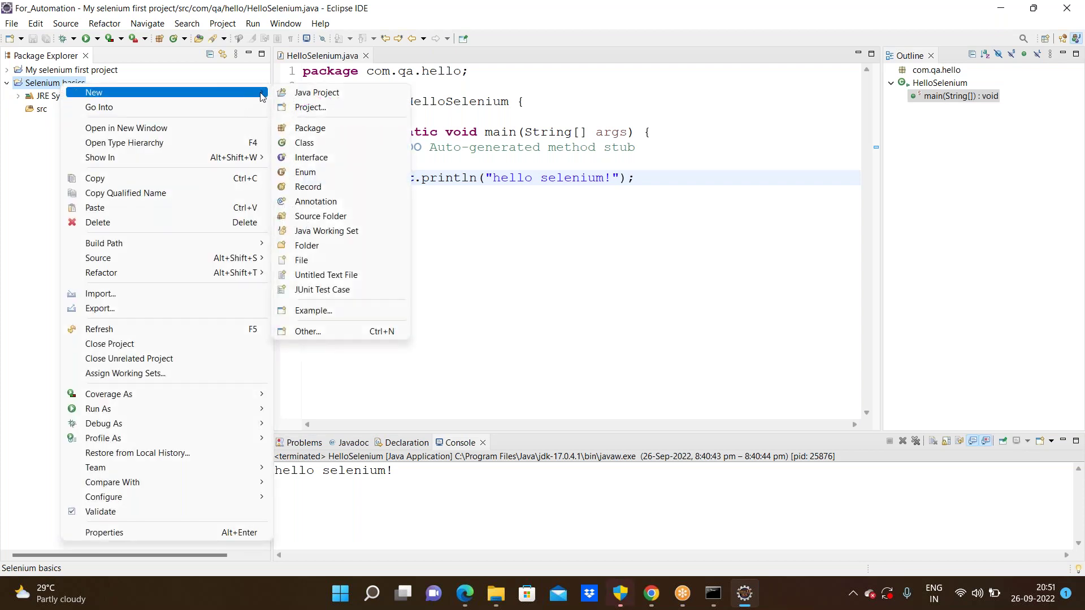
left_click(312, 246)
type("jars")
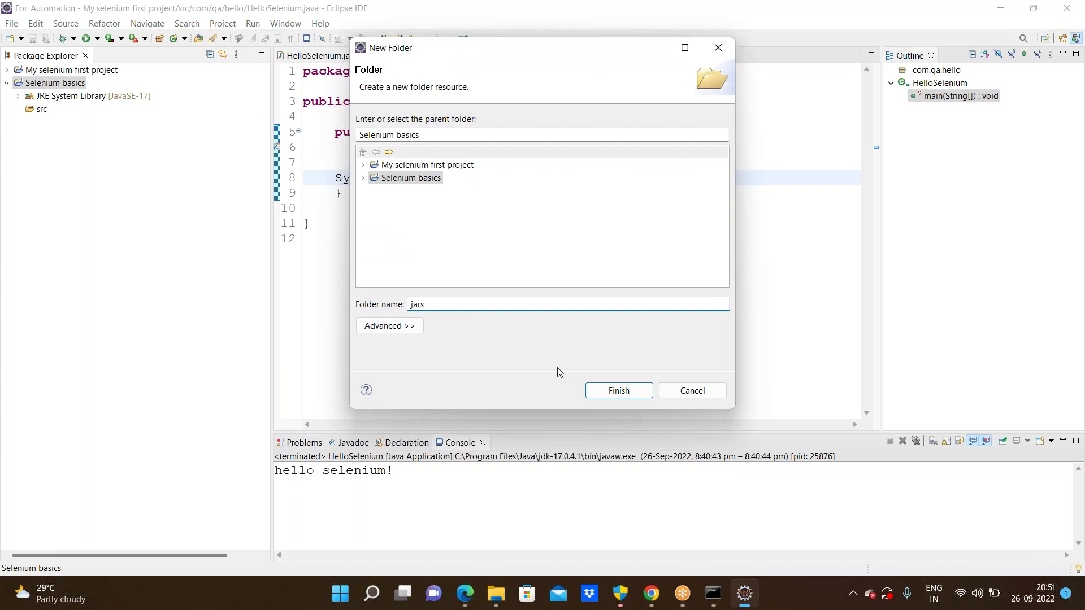
left_click(615, 390)
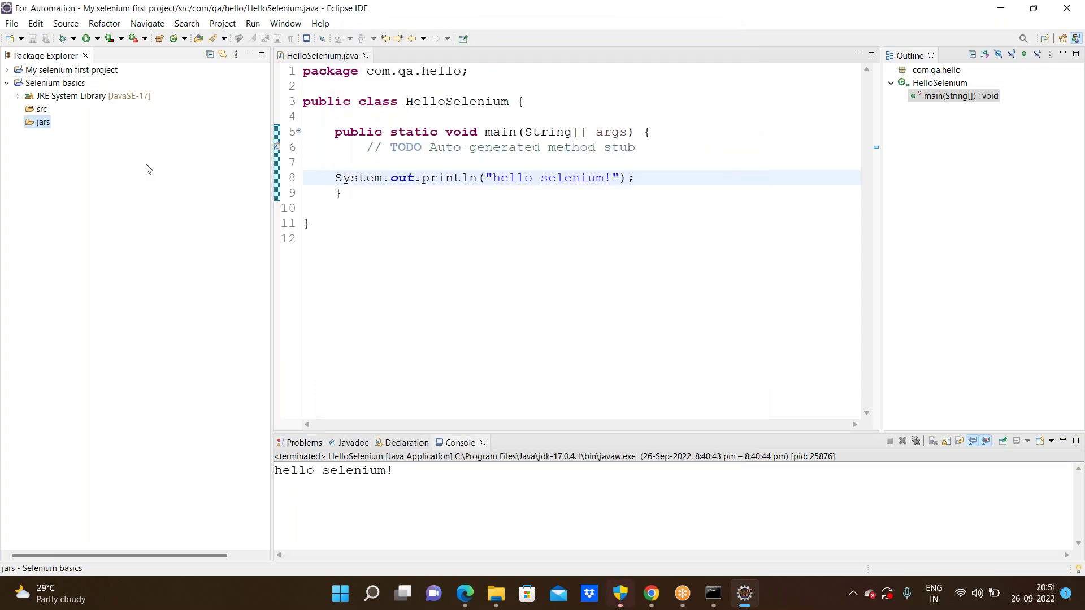
- Add a second folder named drivers directly under the Selenium basics project
left_click(72, 86)
right_click(71, 85)
mouse_move(275, 96)
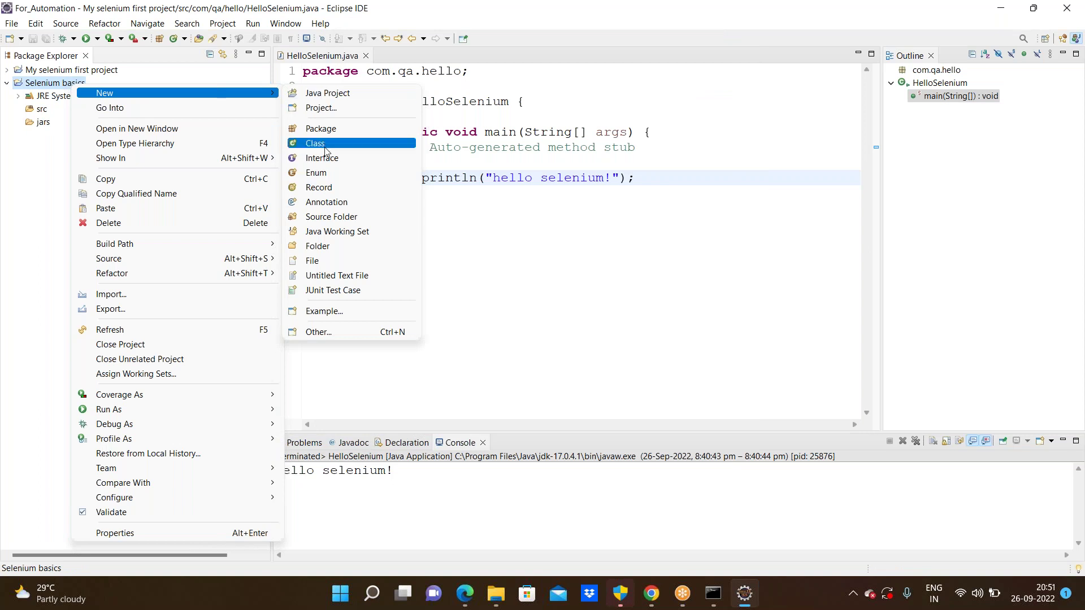
left_click(329, 247)
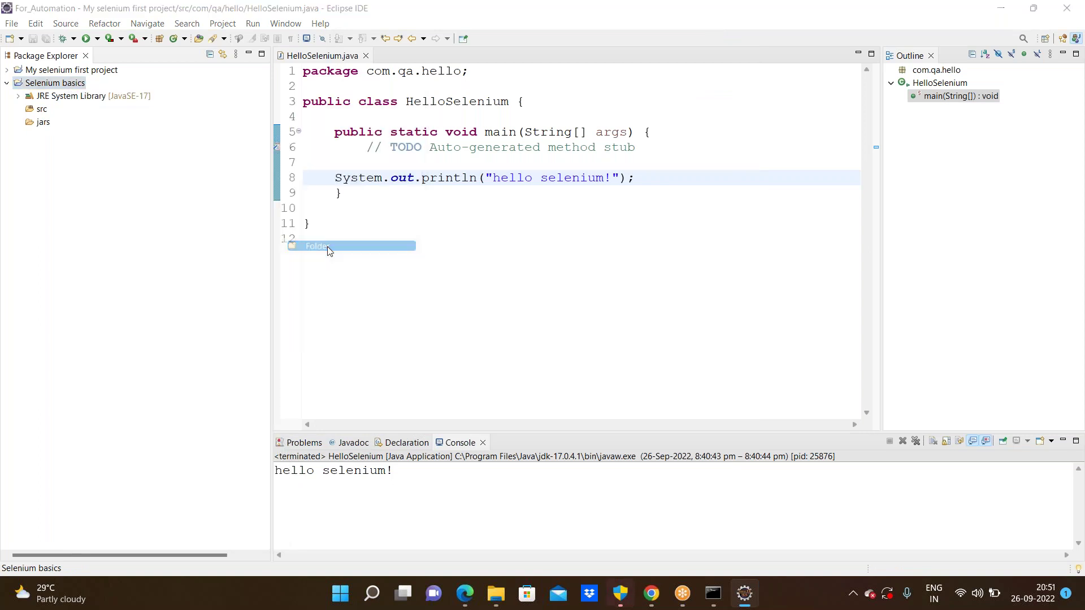
type("drivers")
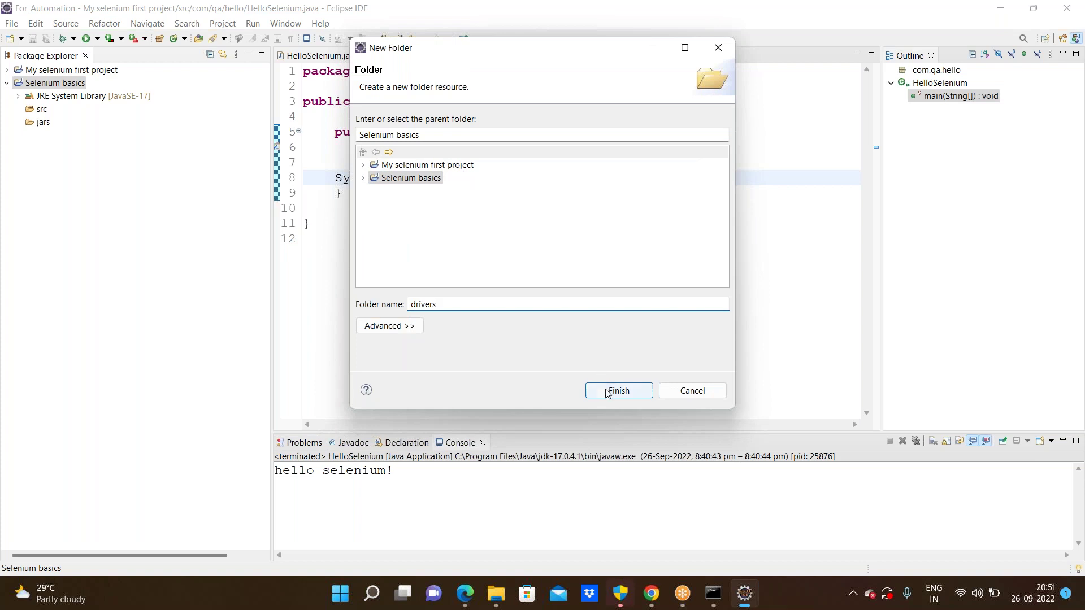
left_click(615, 390)
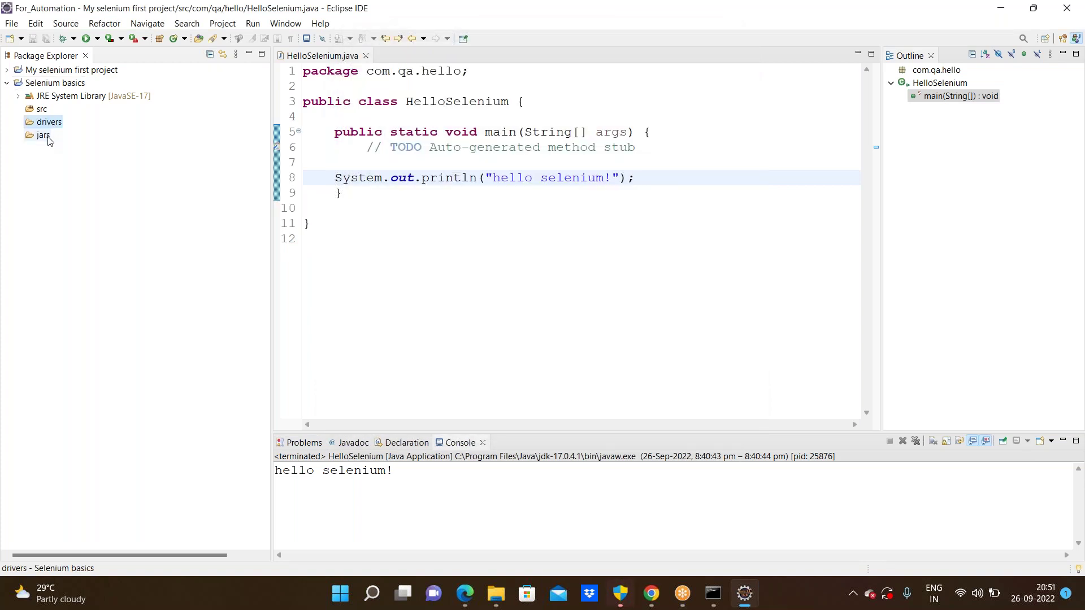
right_click(72, 85)
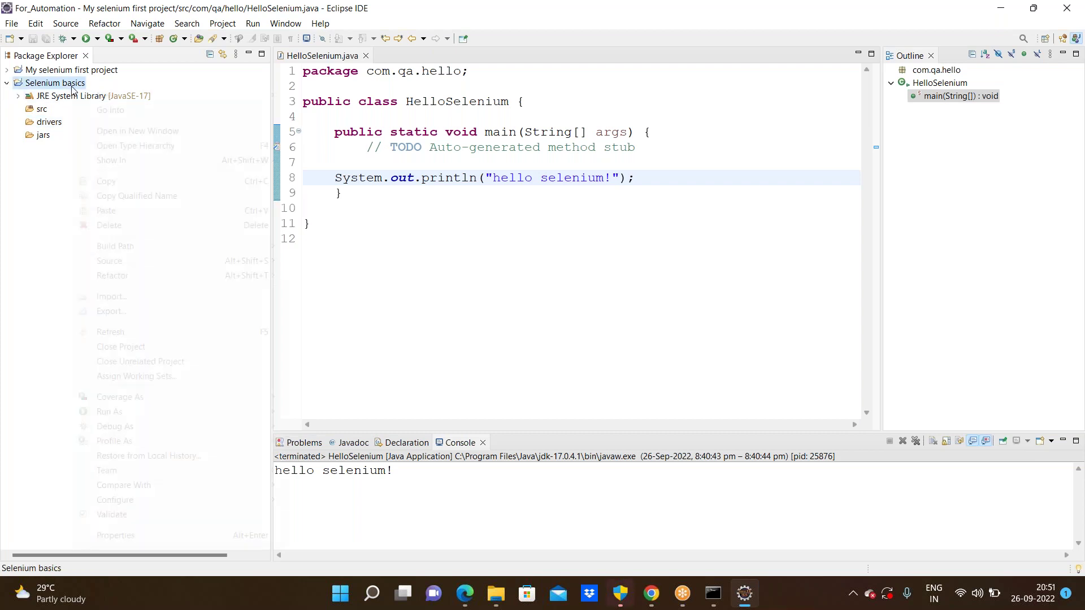
left_click(46, 168)
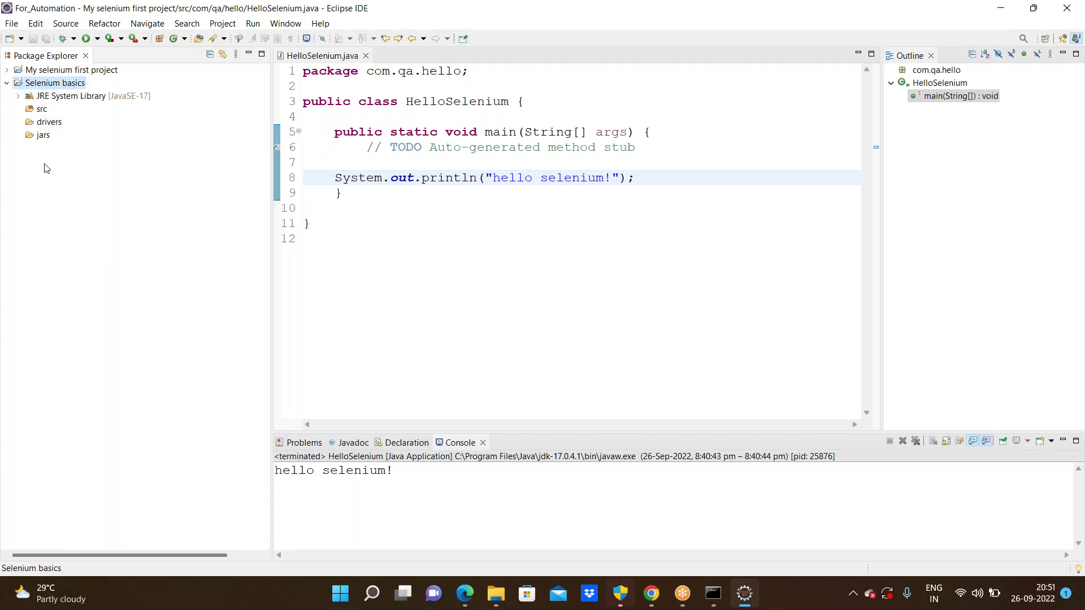
- Create a package named com.qa.basic in the src folder of the Selenium basics project
right_click(38, 111)
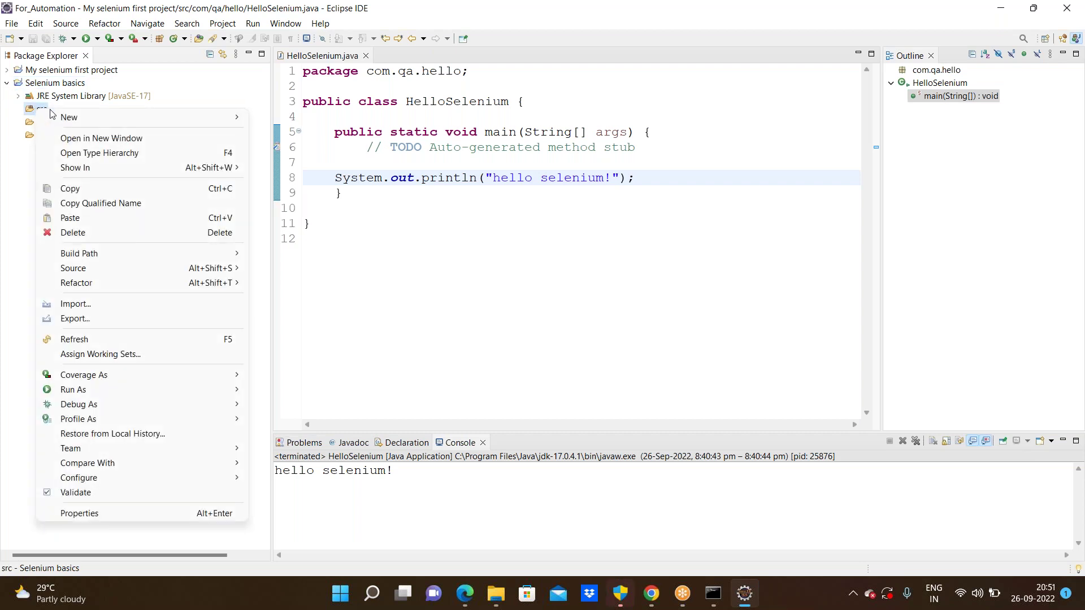
mouse_move(69, 118)
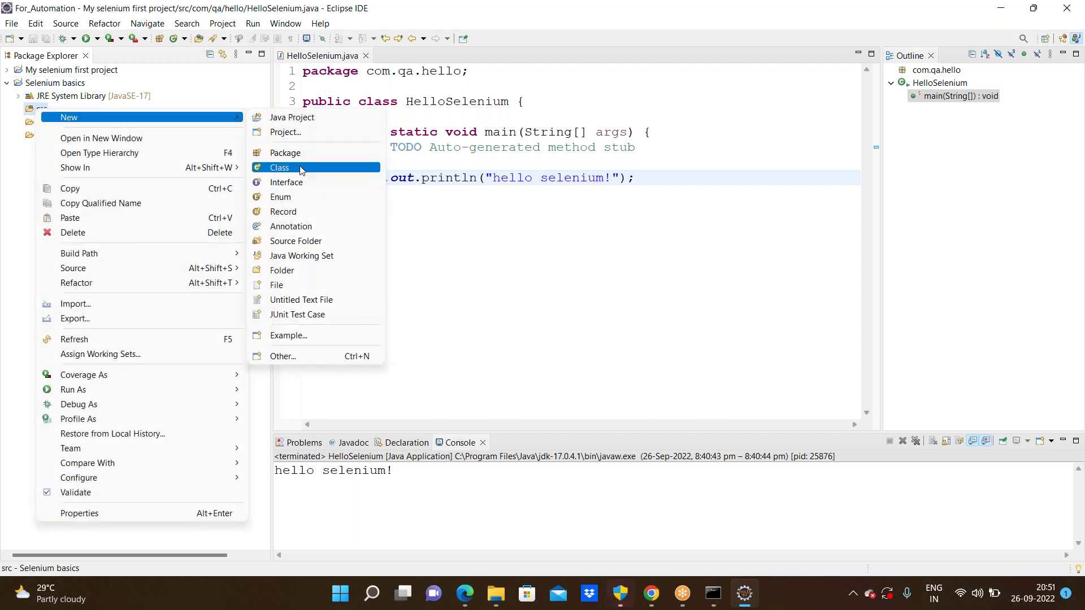
left_click(298, 155)
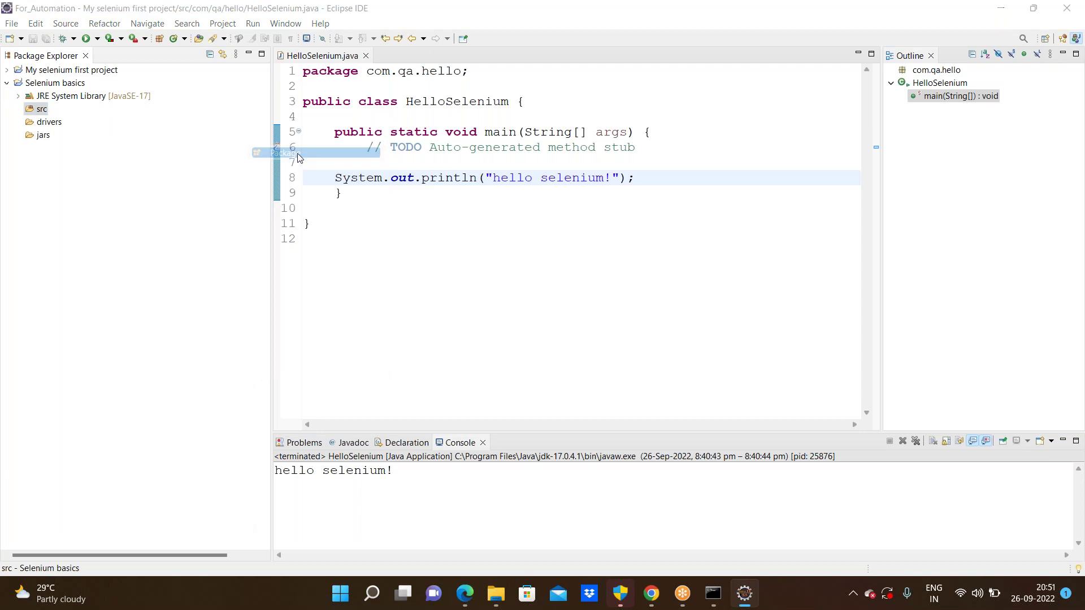
type("com.")
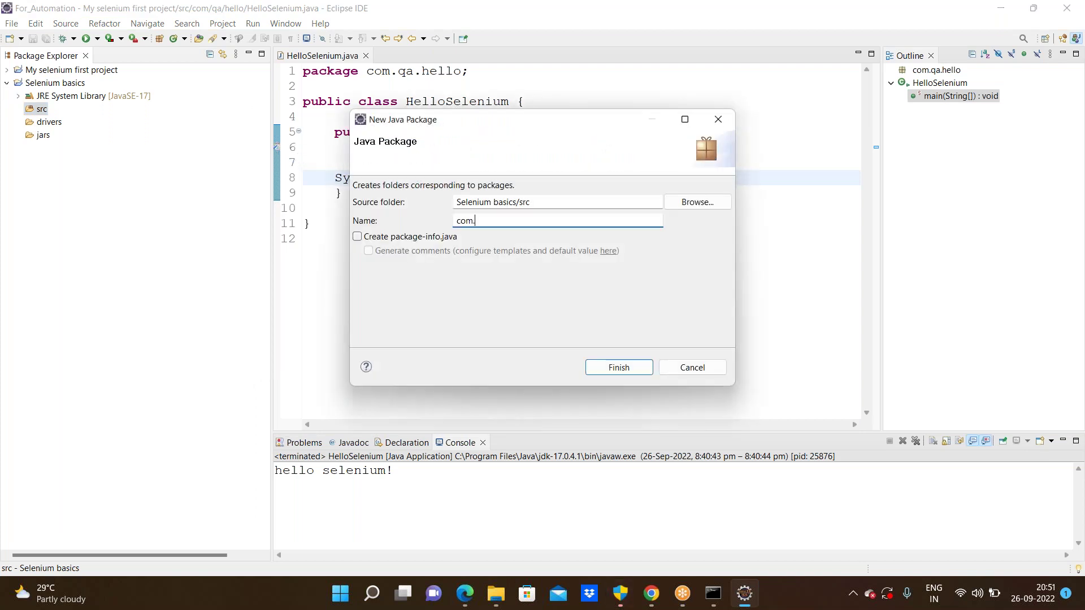
type("qa.basic")
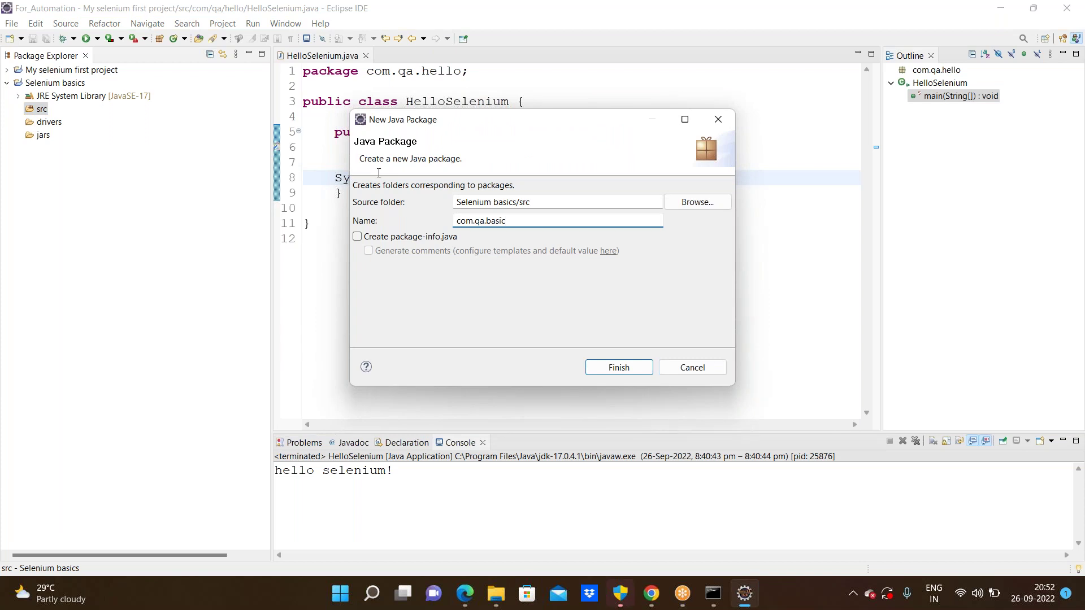
left_click(619, 368)
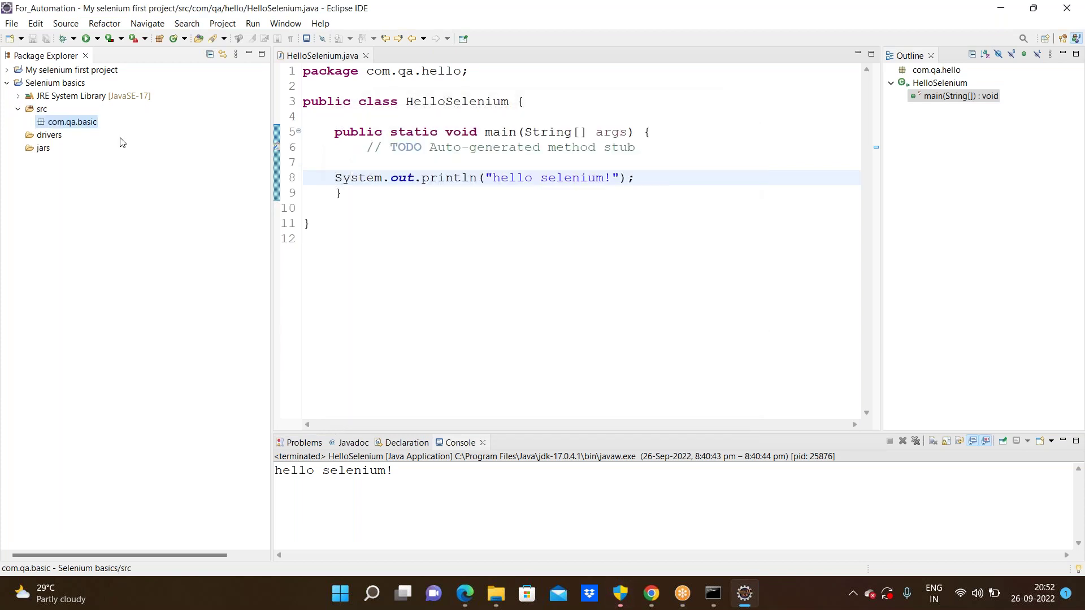
- Create a public class named SeleniumDemo in the com.qa.basic package, including the public static void main method stub
right_click(88, 125)
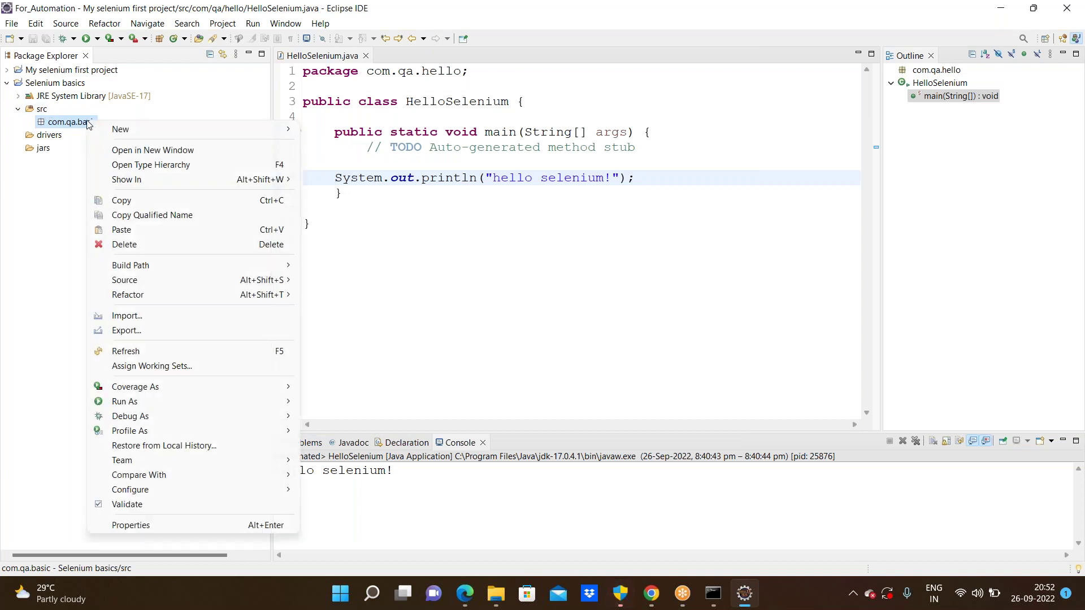
mouse_move(235, 129)
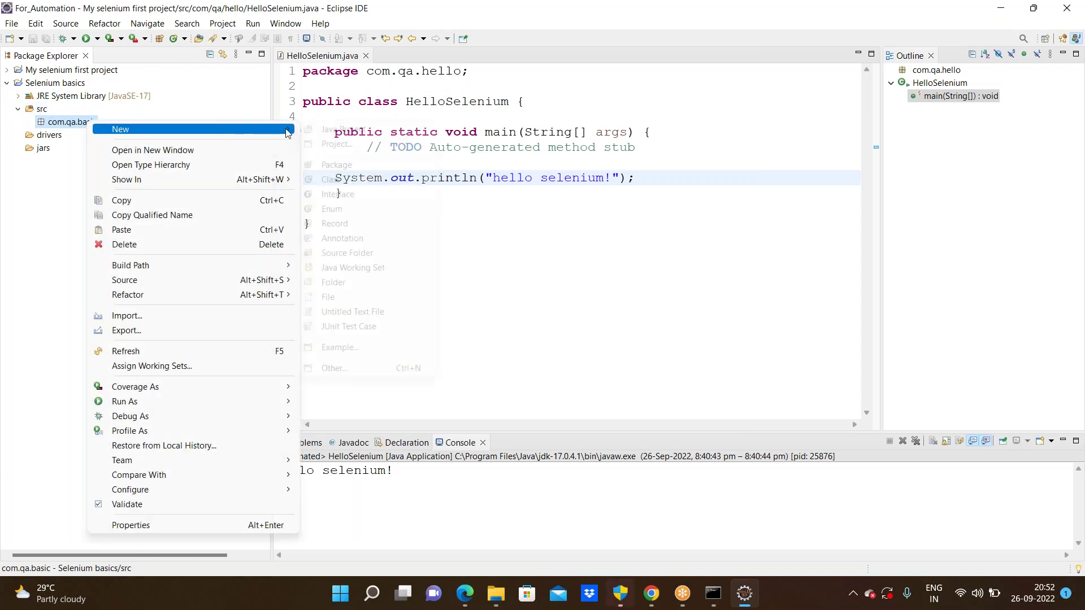
left_click(344, 179)
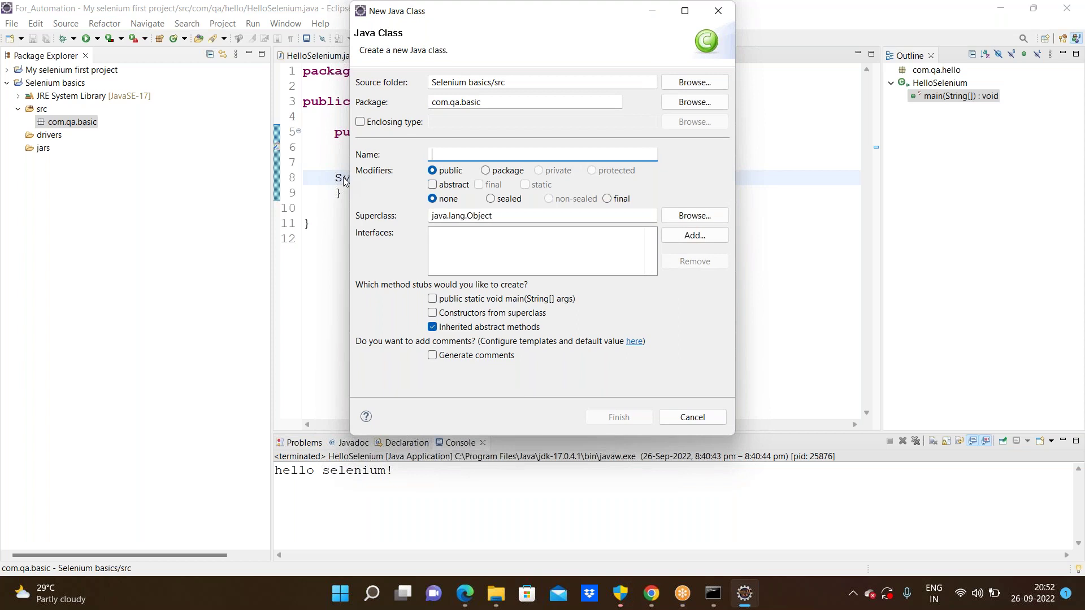
type("Sel")
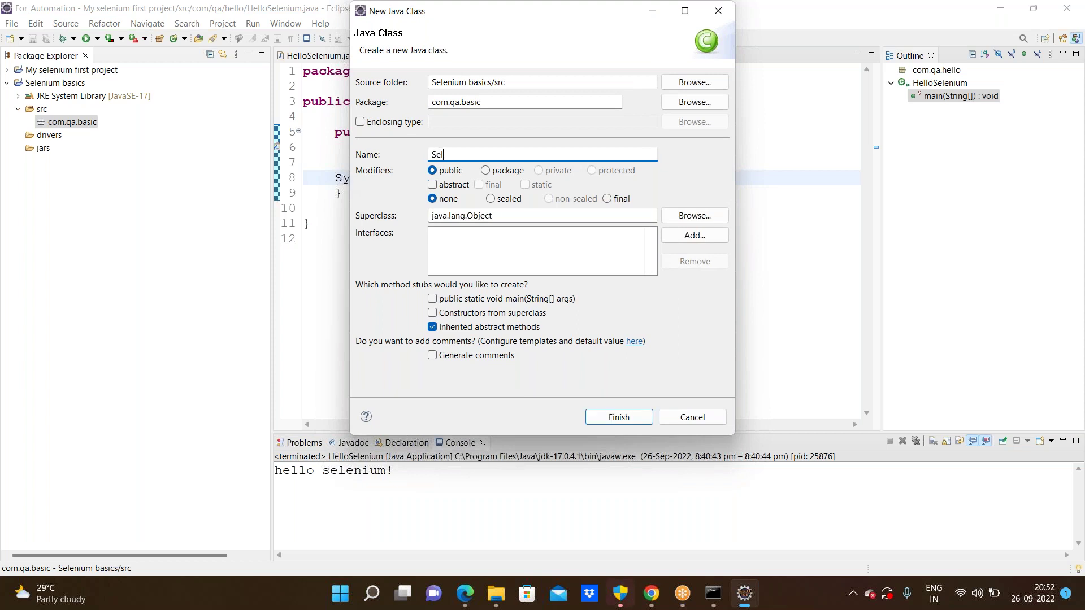
type("eniumDemo")
left_click(433, 300)
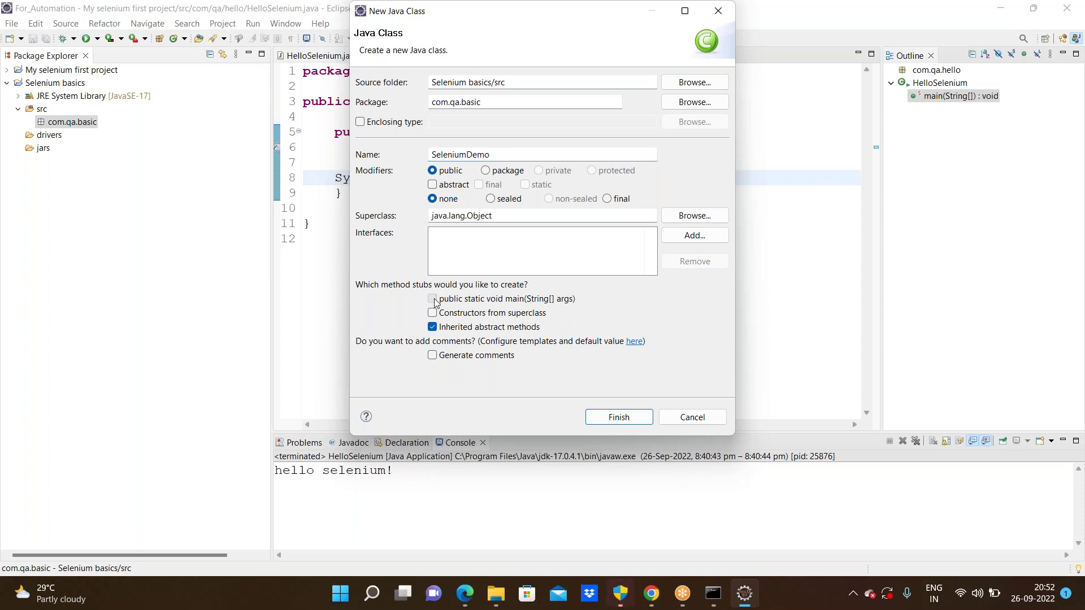
left_click(620, 419)
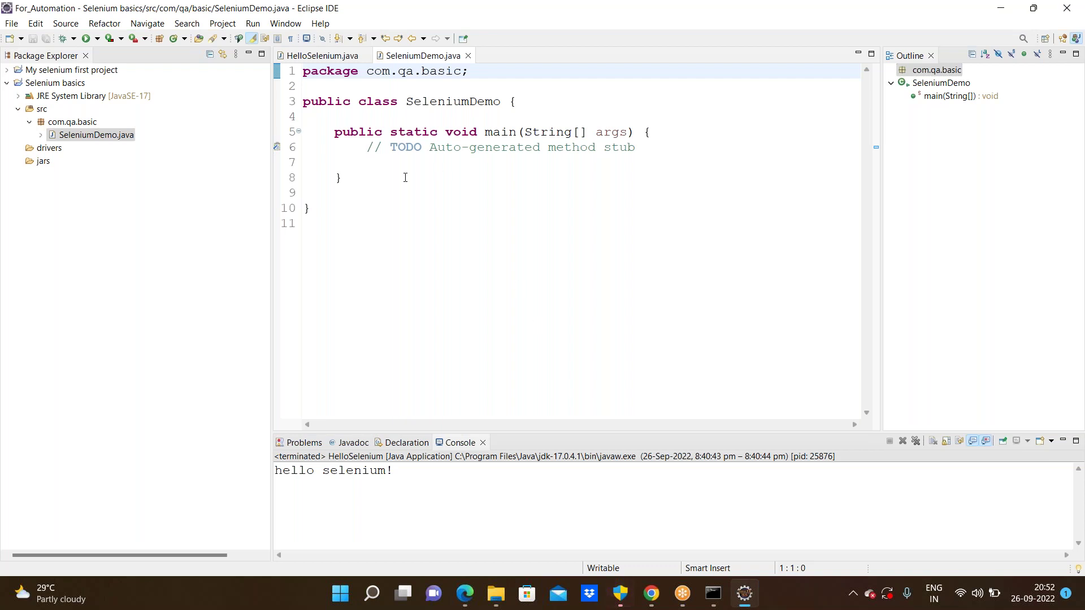
- Add the comment "//program to launch browser automatically with using the automationscript" inside the main method and enlarge the editor area
left_click(395, 168)
key("Return")
type("//pro")
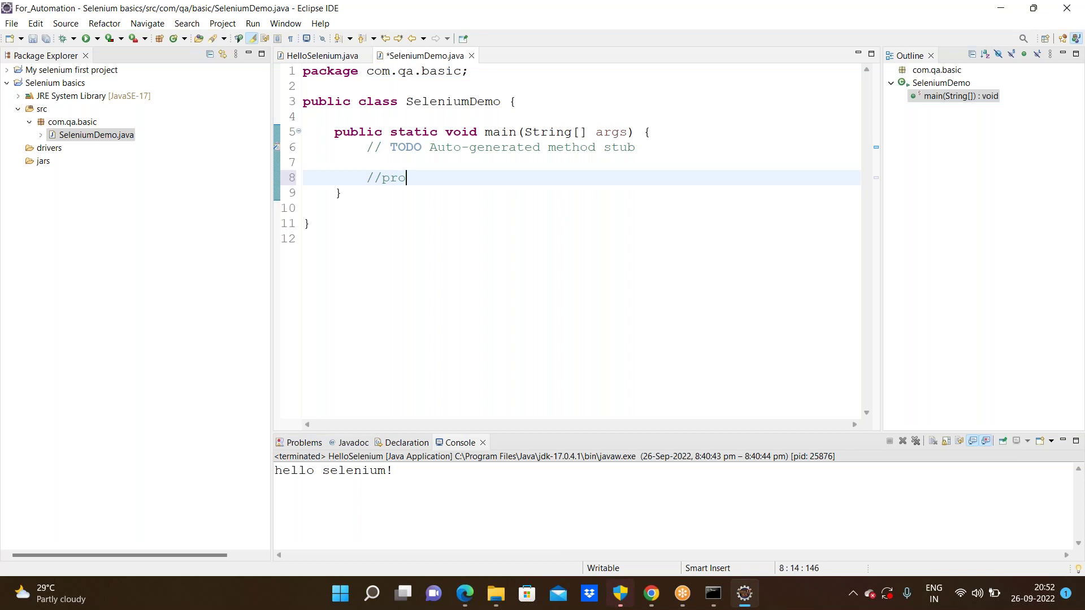
type("gram to launch bro")
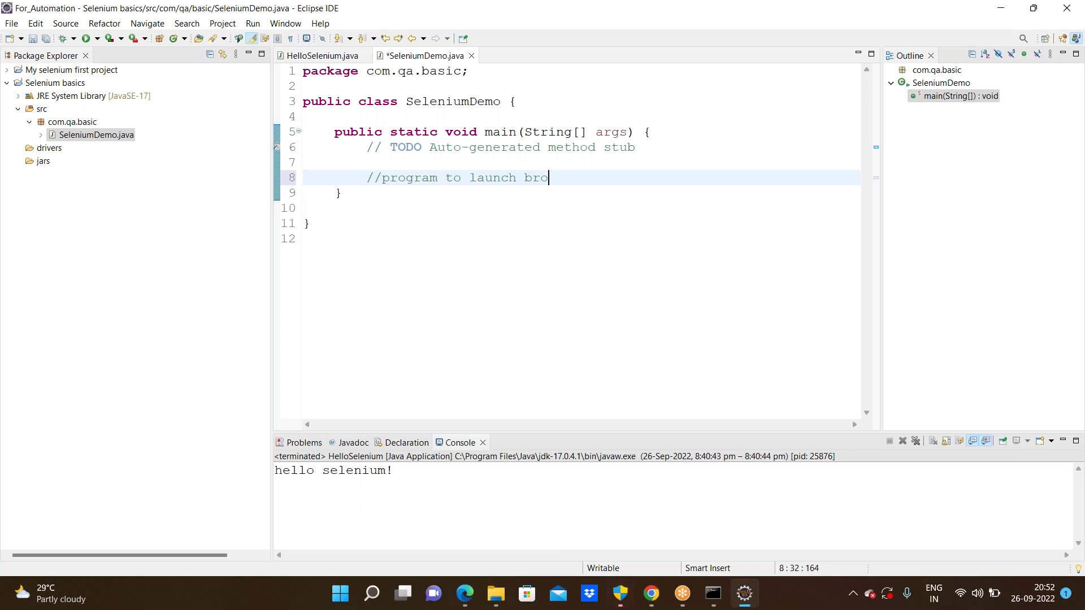
type("wser automatically\\")
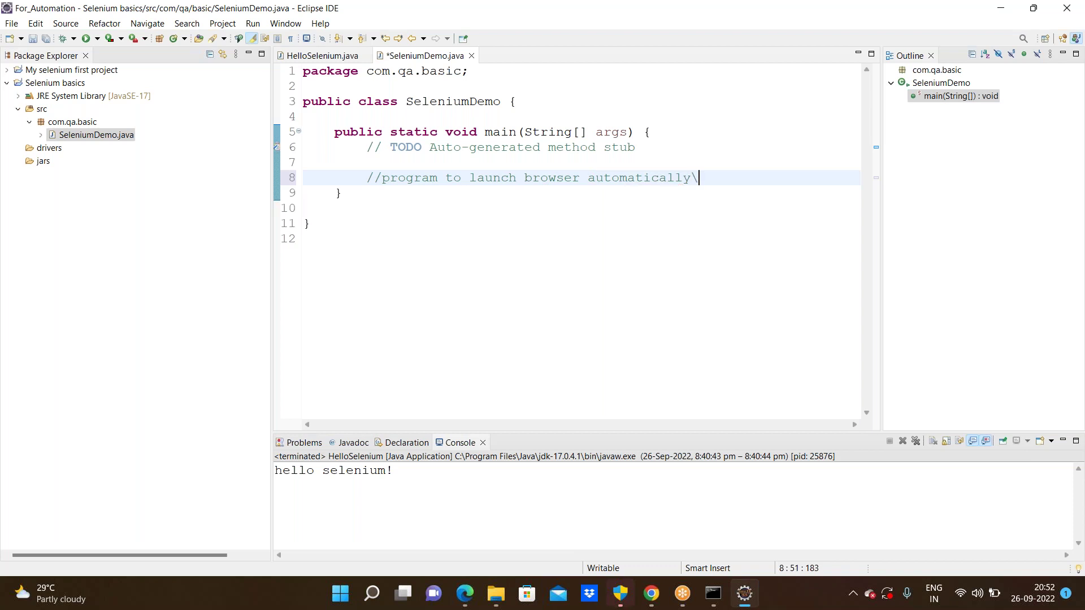
key("BackSpace")
type("y in aut")
key("BackSpace")
key("BackSpace")
key("BackSpace")
key("BackSpace")
key("BackSpace")
type("with using the autom")
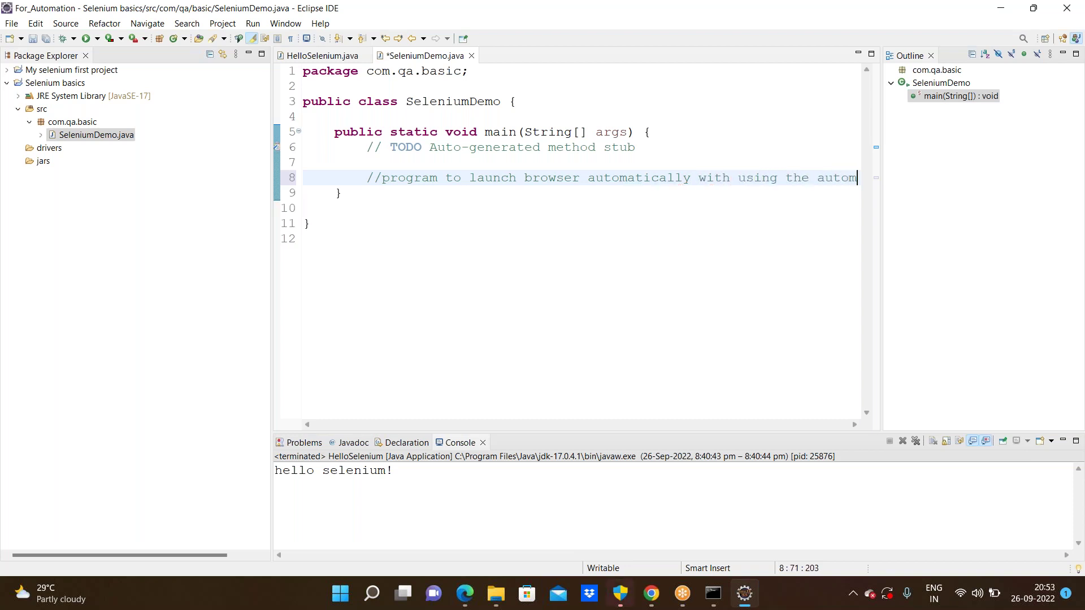
type("ationscript")
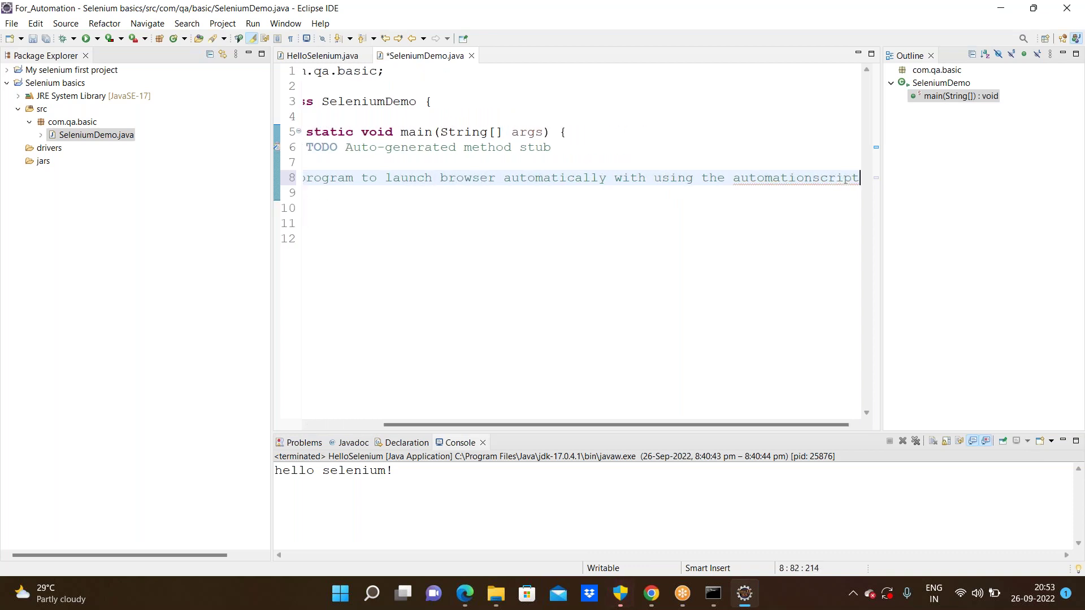
key("Return")
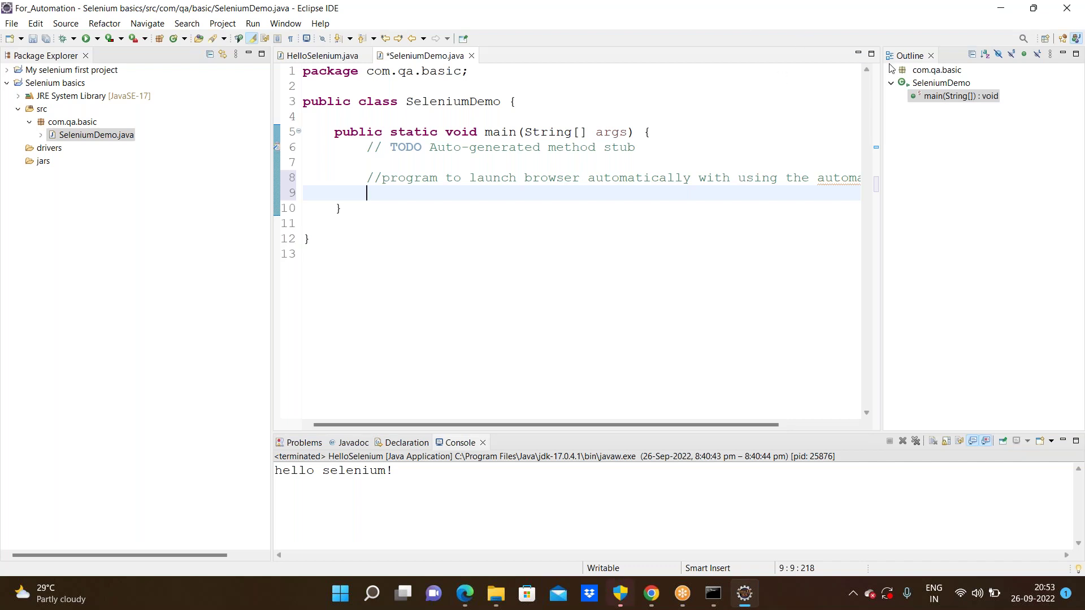
left_click(872, 55)
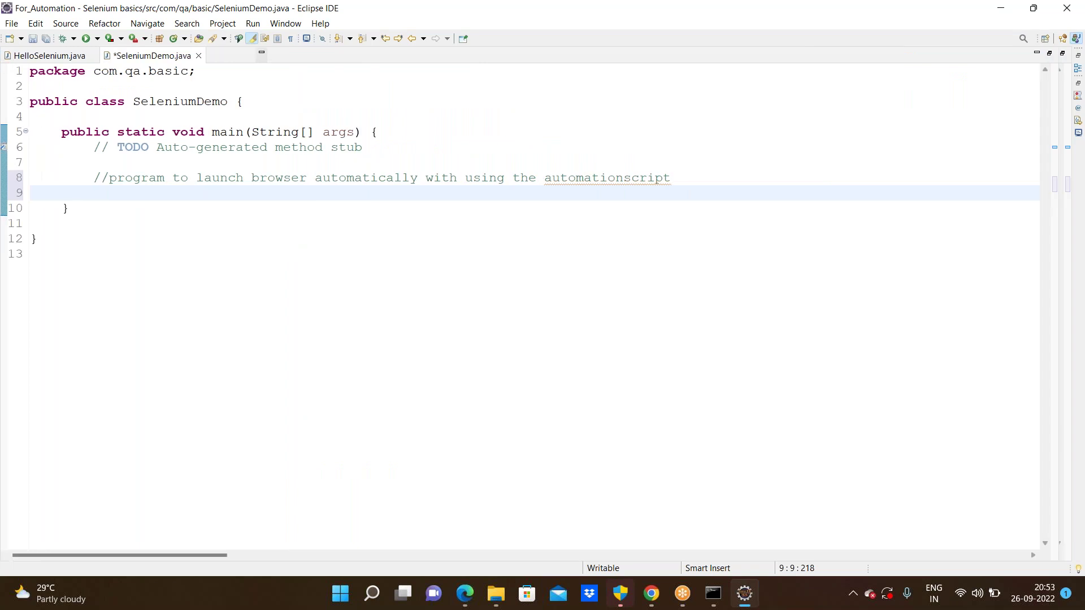
key("ctrl+m")
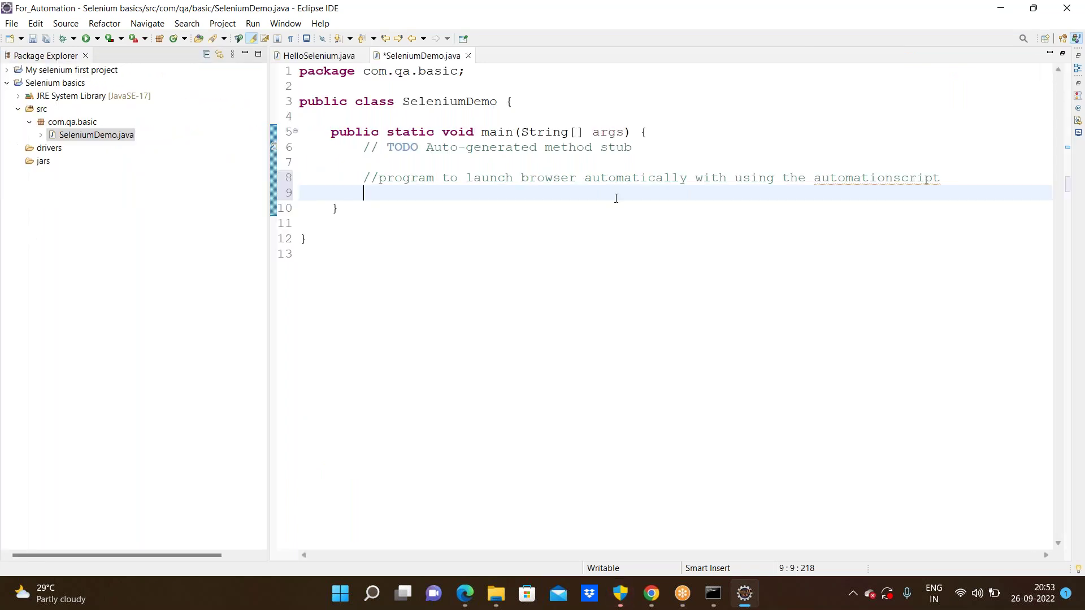
- Switch to File Explorer, shrink its window beside the Eclipse project tree, and open the Selenium_Sessions folder on drive C
left_click(508, 601)
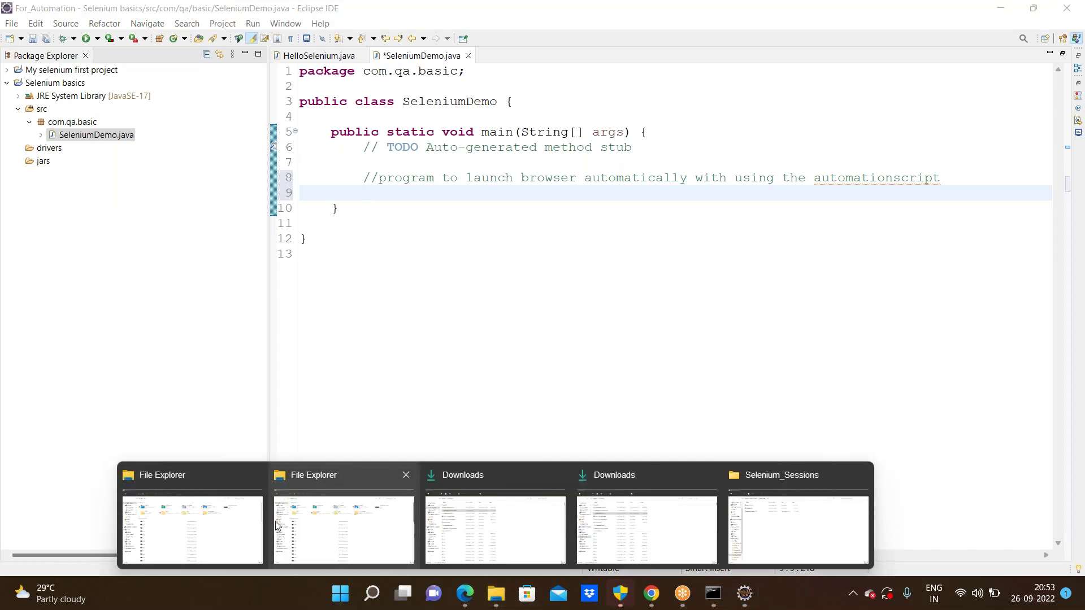
left_click(268, 522)
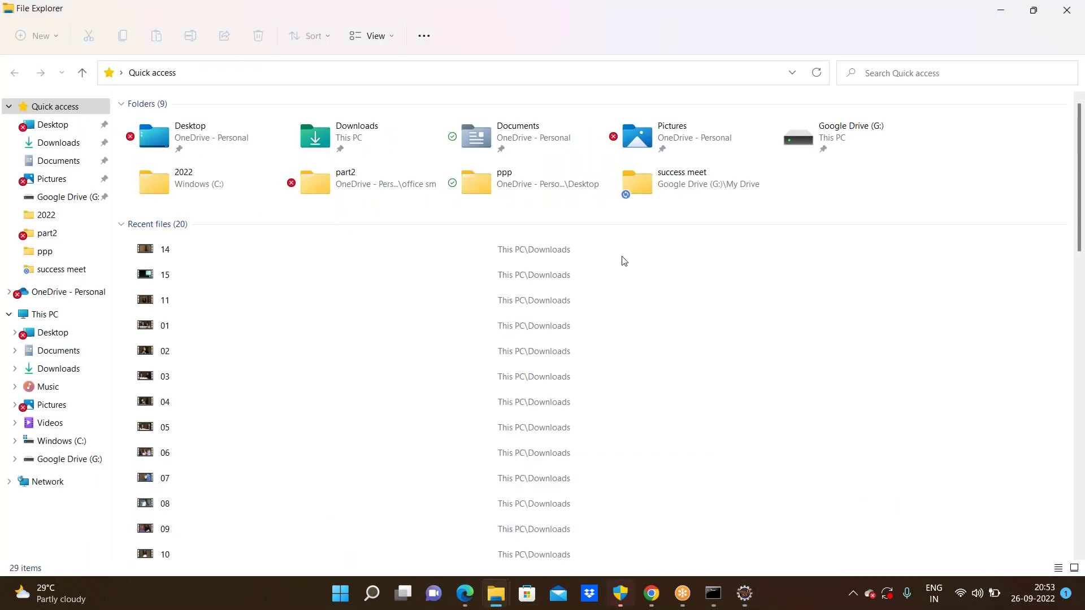
left_click(1032, 11)
left_click_drag(584, 51, 976, 40)
scroll(444, 367, "down", 3)
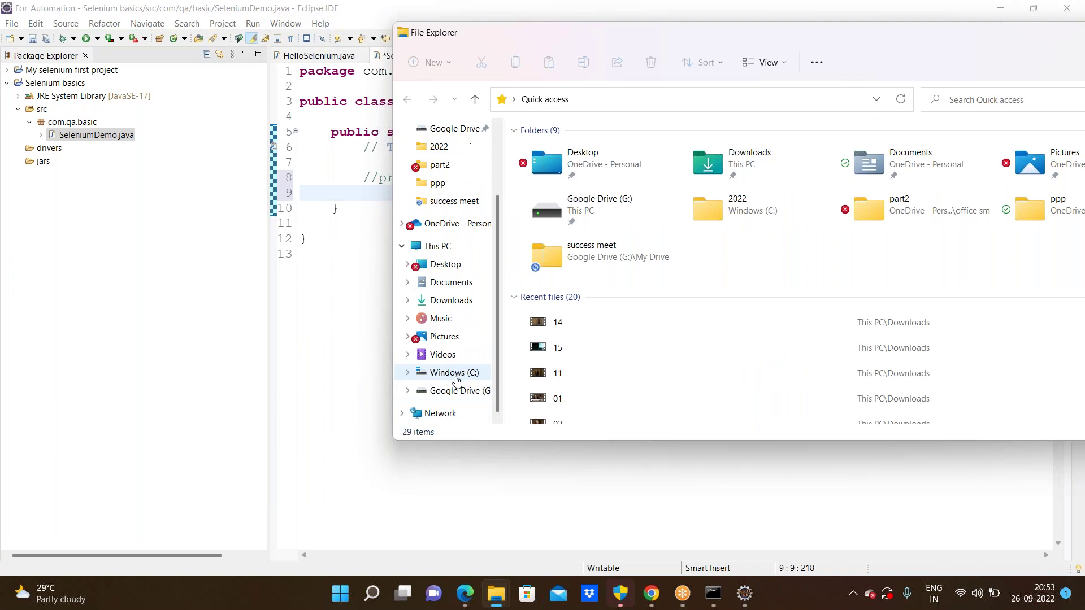
left_click(449, 373)
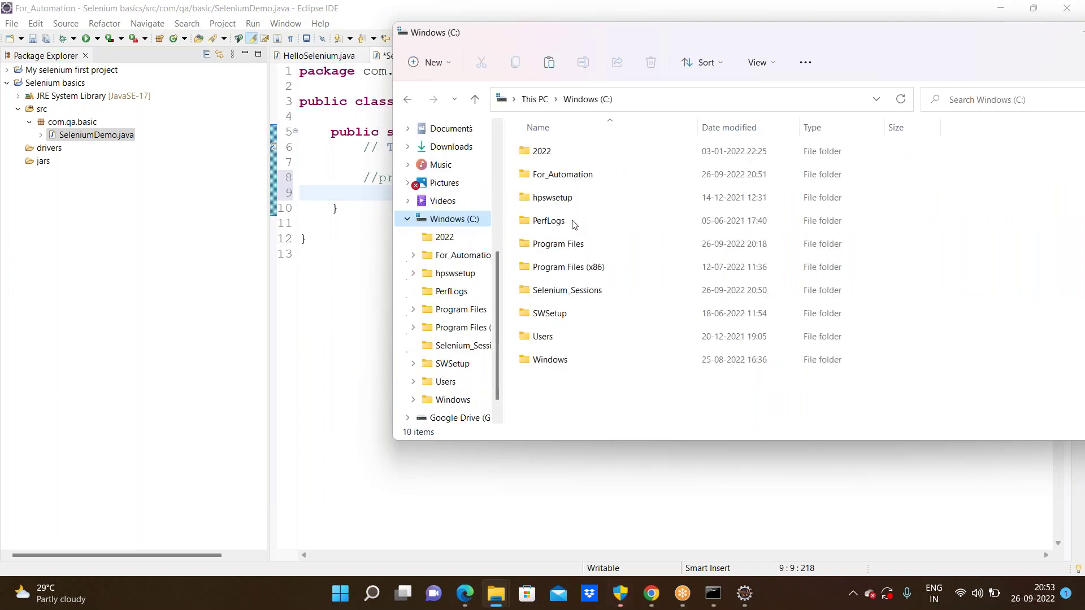
double_click(565, 288)
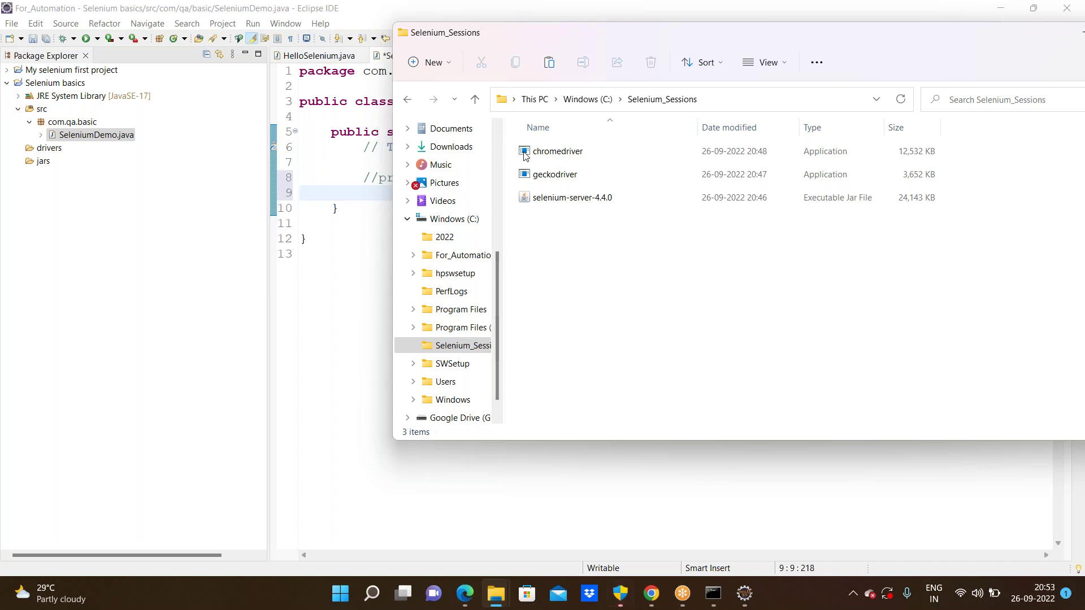
- Copy chromedriver and geckodriver from Selenium_Sessions into the project's drivers folder in Eclipse and expand that folder
left_click(517, 152)
left_click(594, 182, "ctrl")
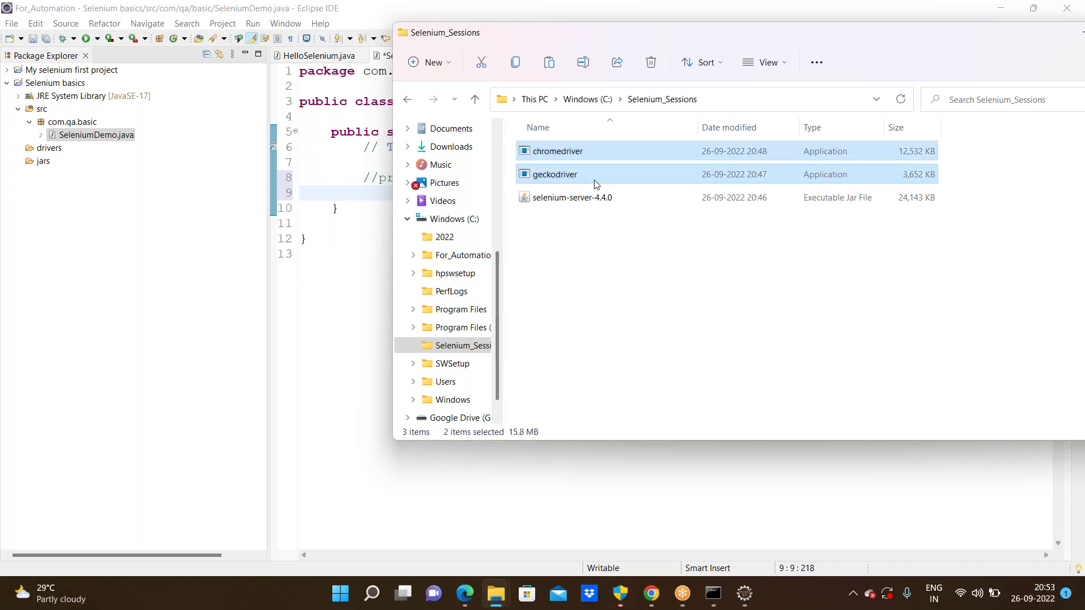
right_click(596, 183)
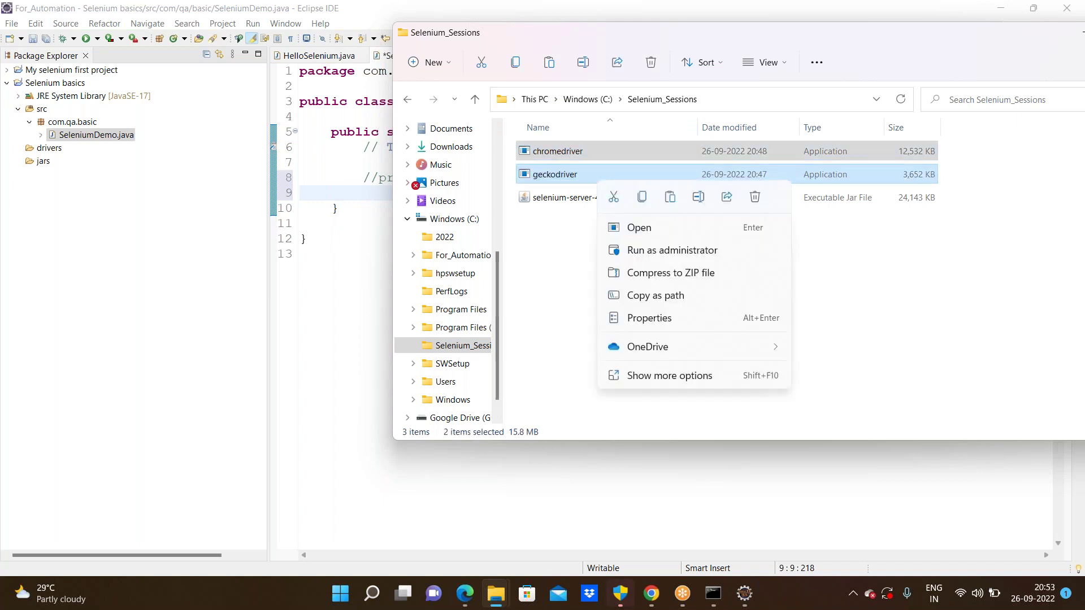
left_click(644, 196)
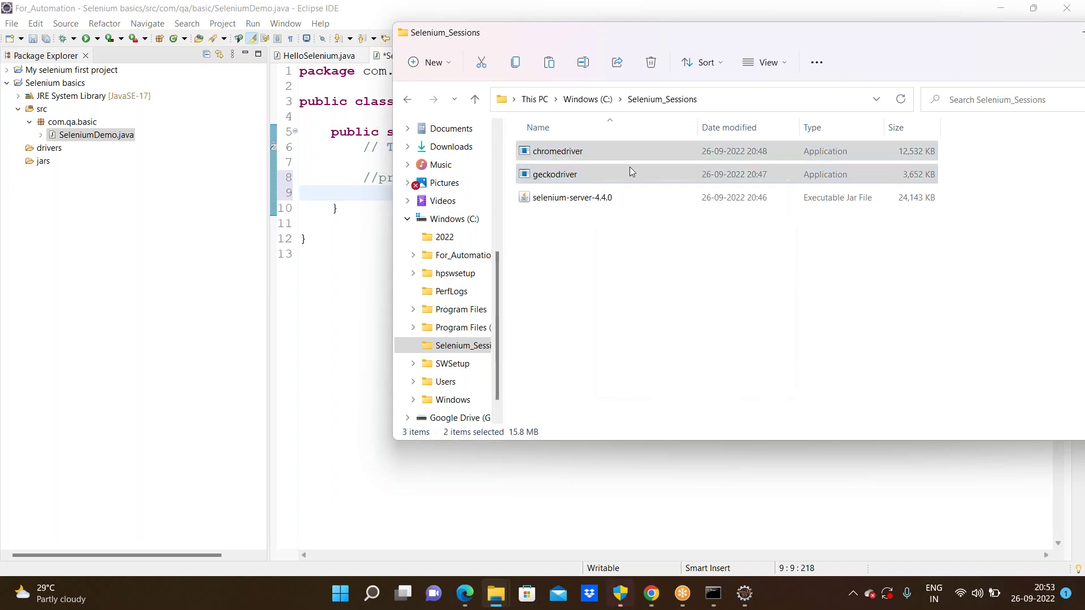
left_click(39, 152)
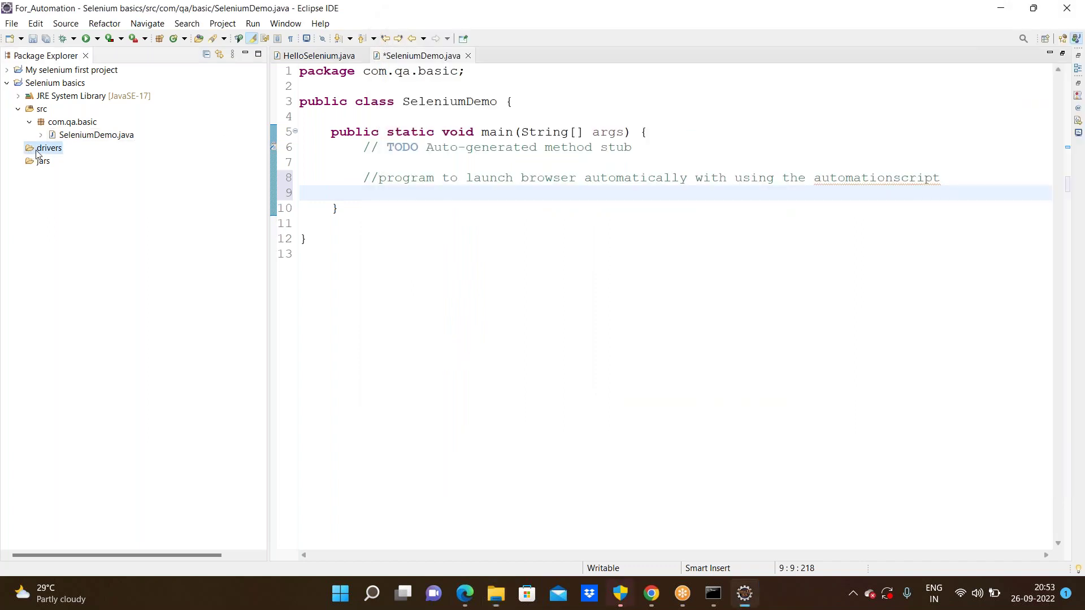
right_click(38, 151)
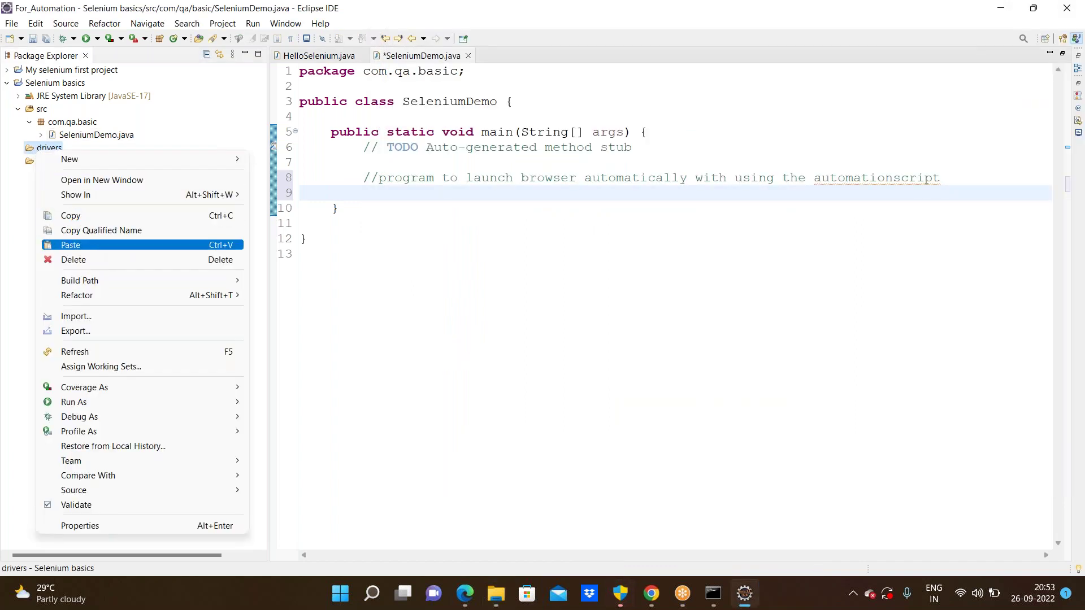
left_click(70, 245)
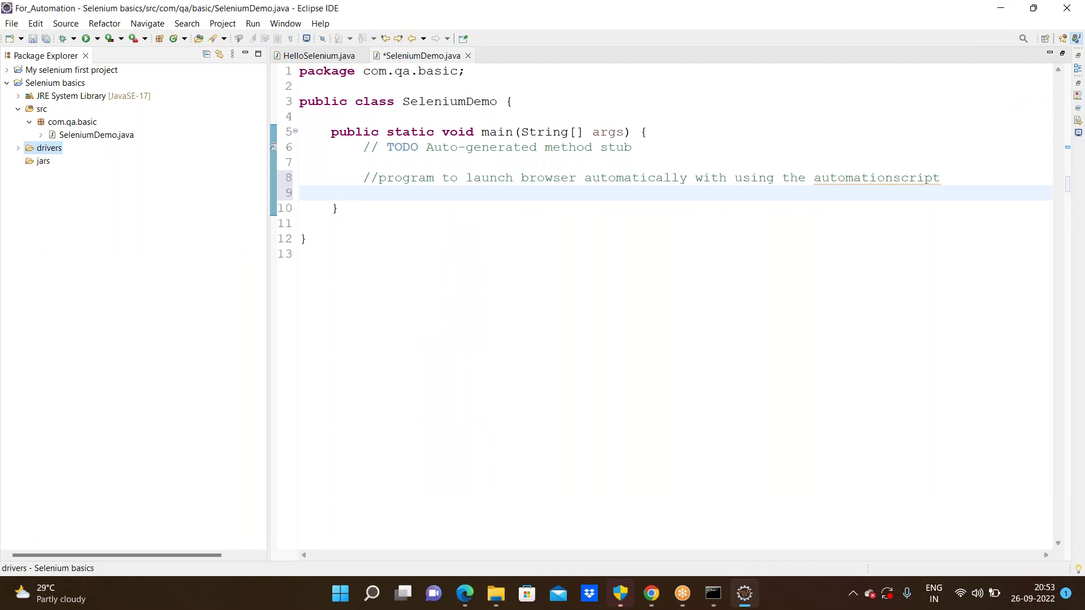
left_click(19, 149)
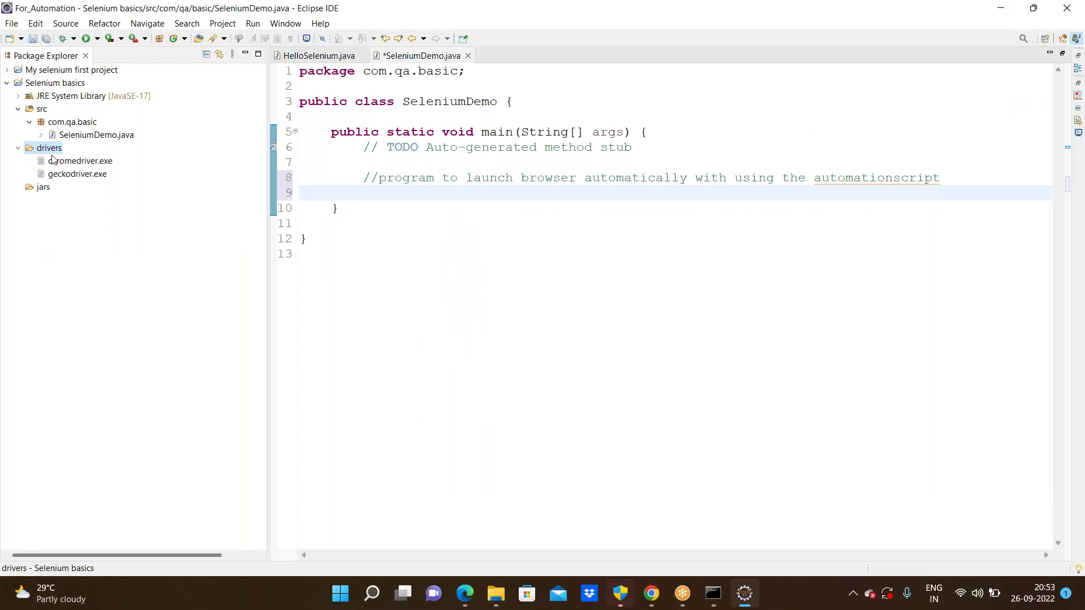
- Import selenium-server-4.4.0 from Selenium_Sessions into the project's jars folder as a file copy and expand that folder
left_click(500, 598)
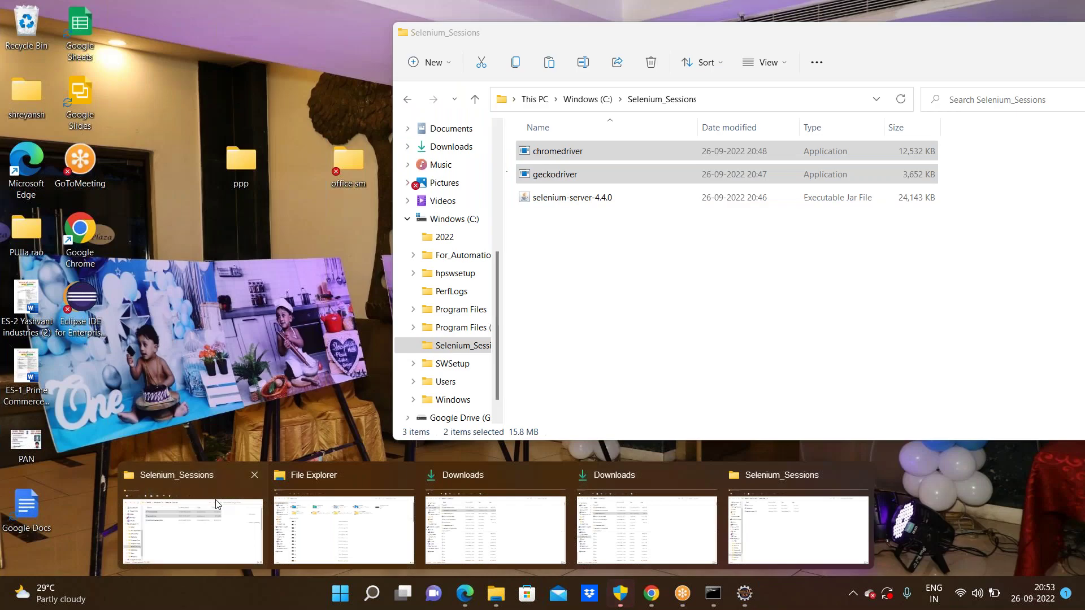
left_click(217, 504)
left_click(622, 236)
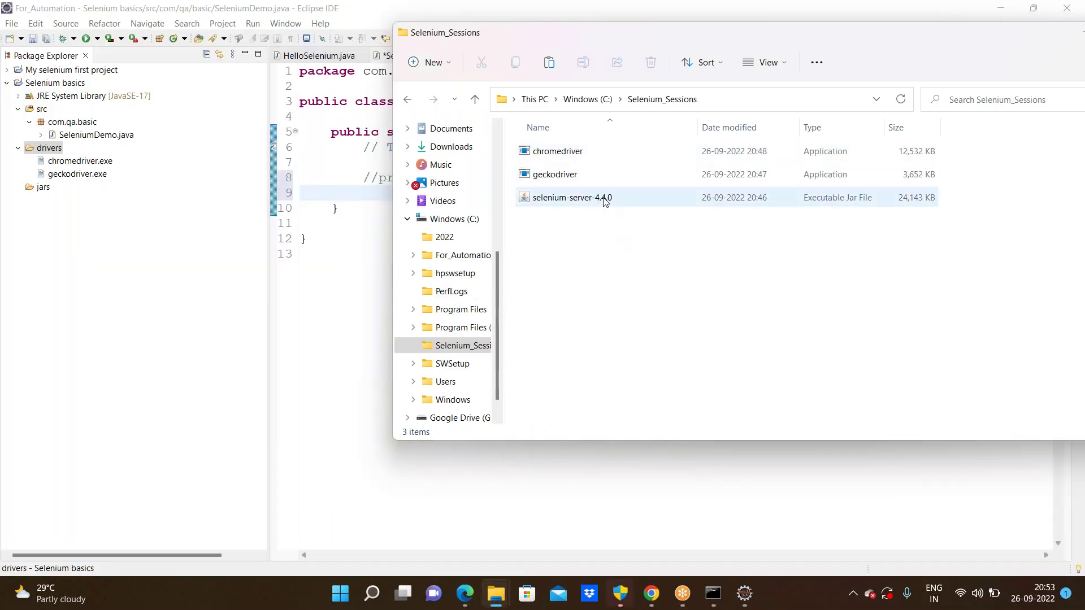
left_click_drag(604, 202, 41, 189)
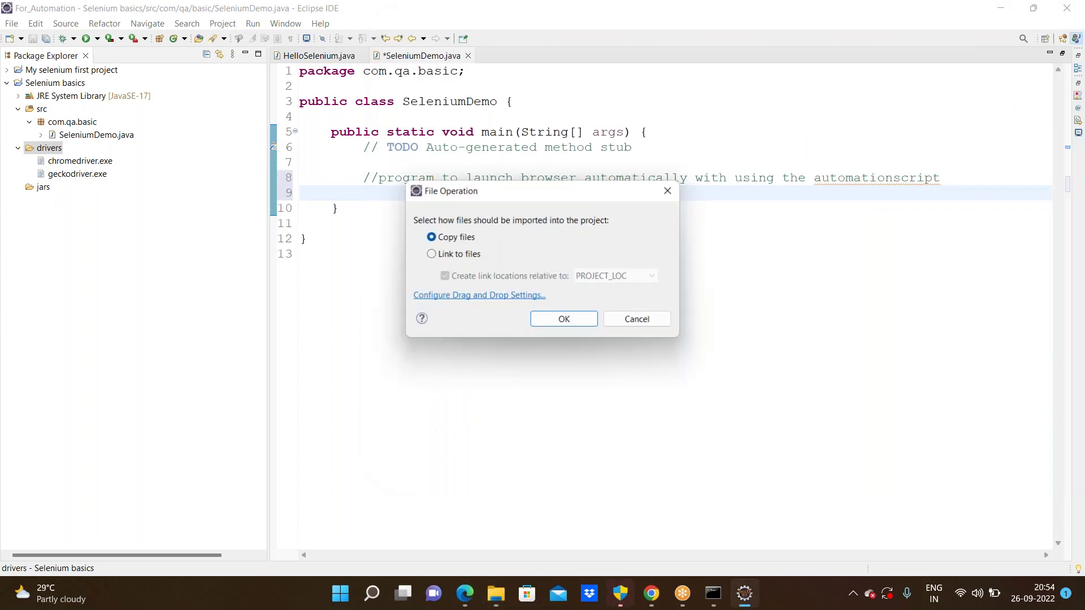
left_click(560, 319)
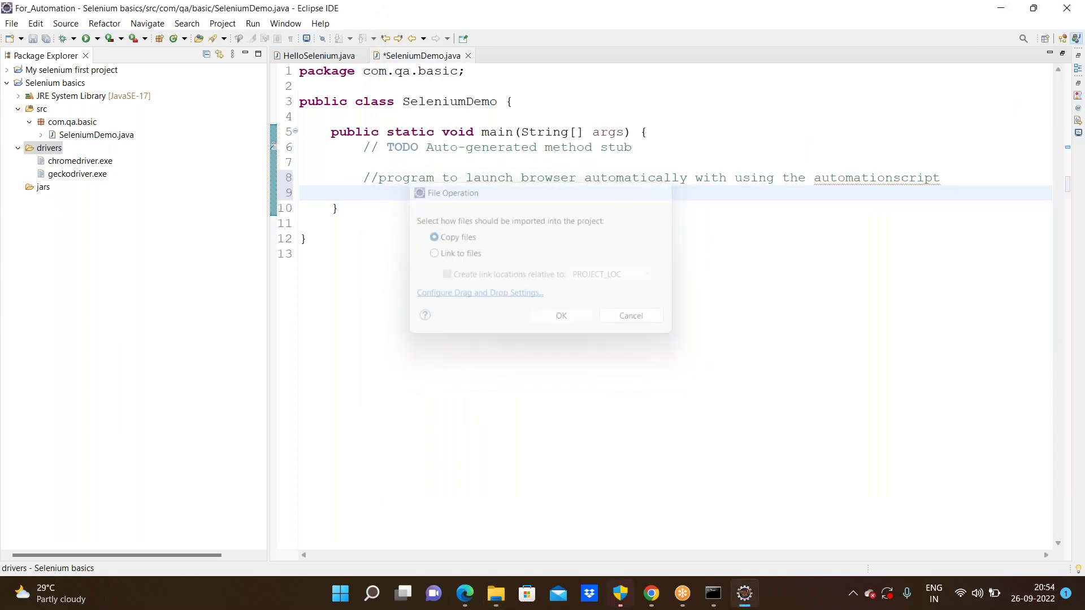
left_click(18, 187)
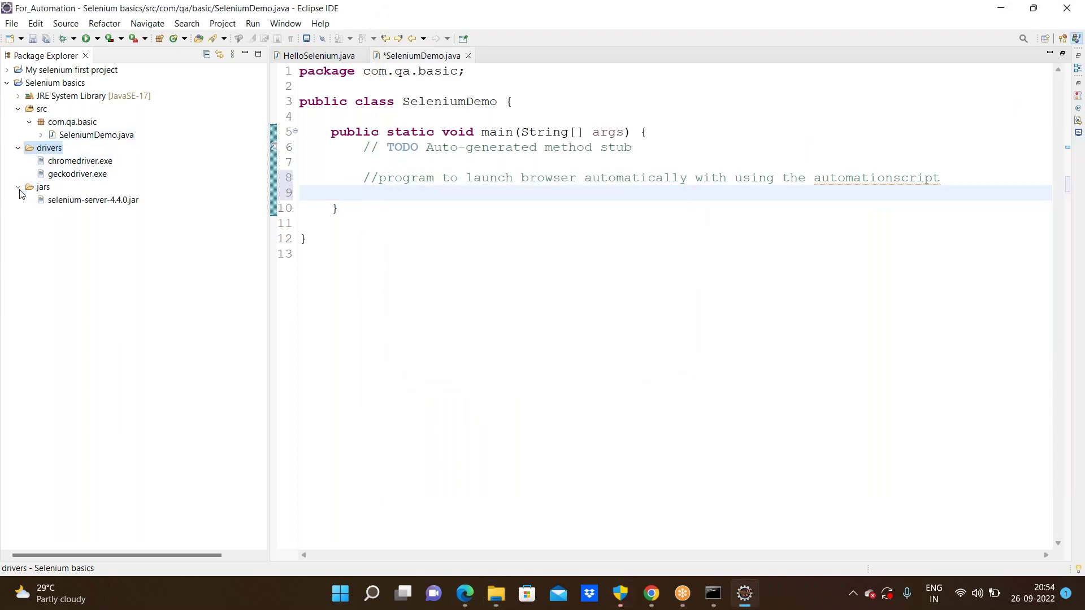
- Below the first comment and blank lines, add the comment "//drivers are found in our system we need to give path to the script\"
left_click(451, 191)
key("Return")
key("Return")
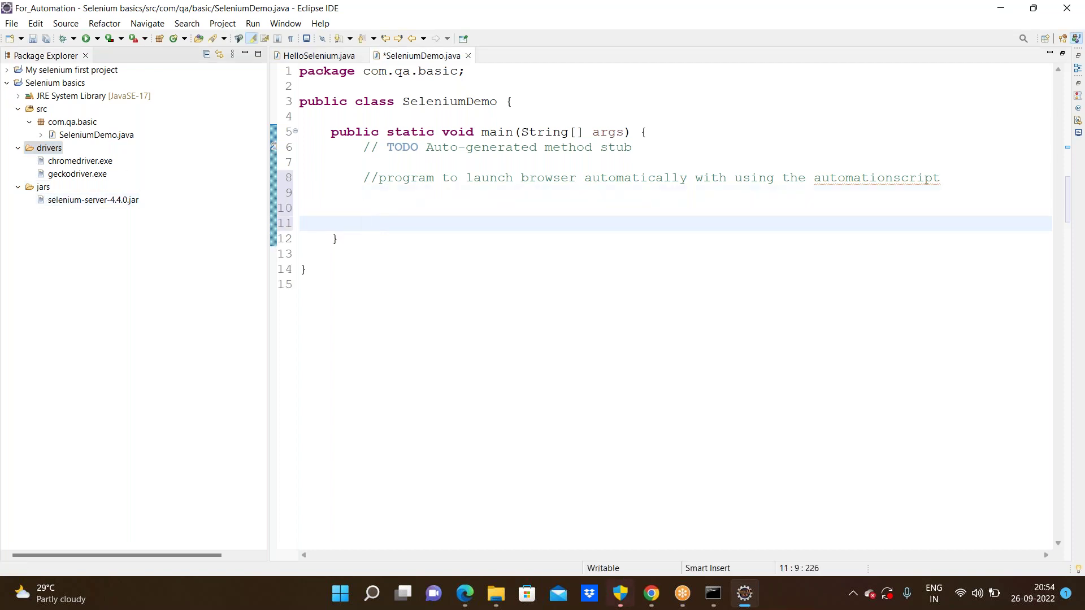
type("//drivers are fo")
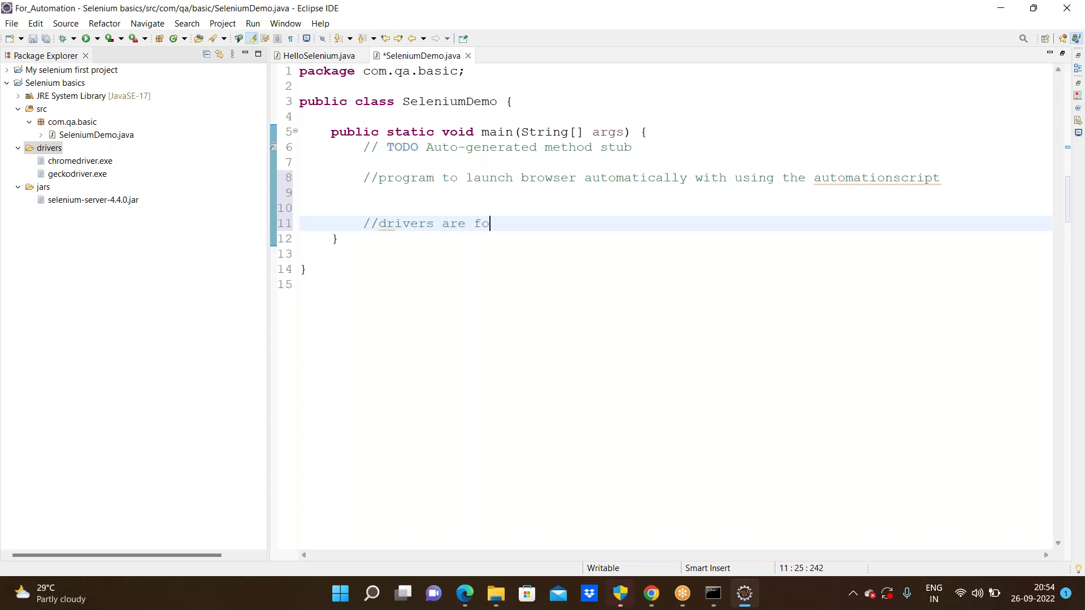
type("und in out")
key("BackSpace")
key("BackSpace")
type("r system")
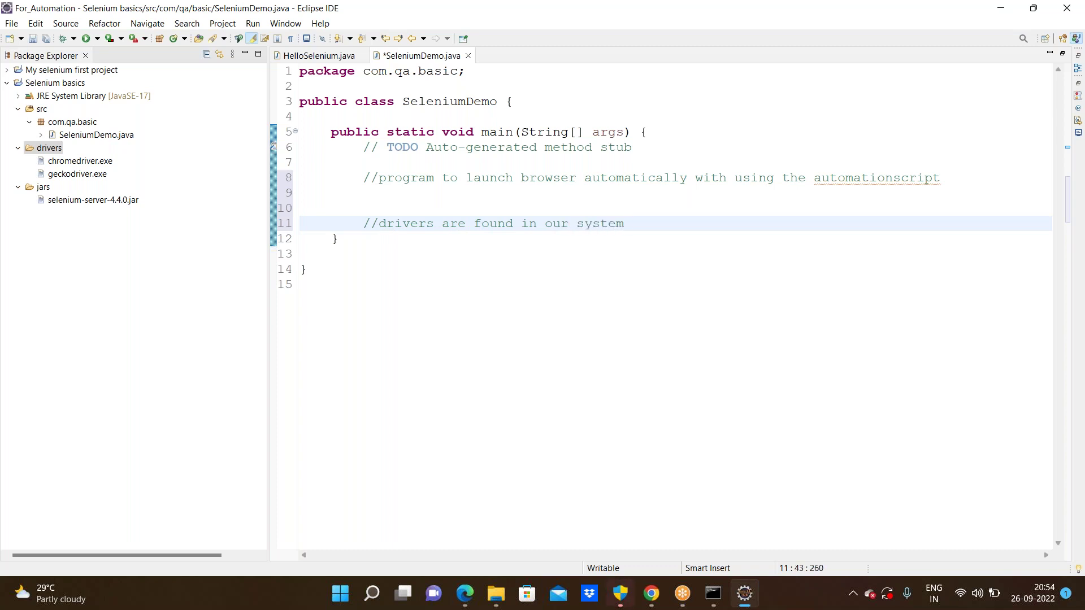
type(" we need to give path to")
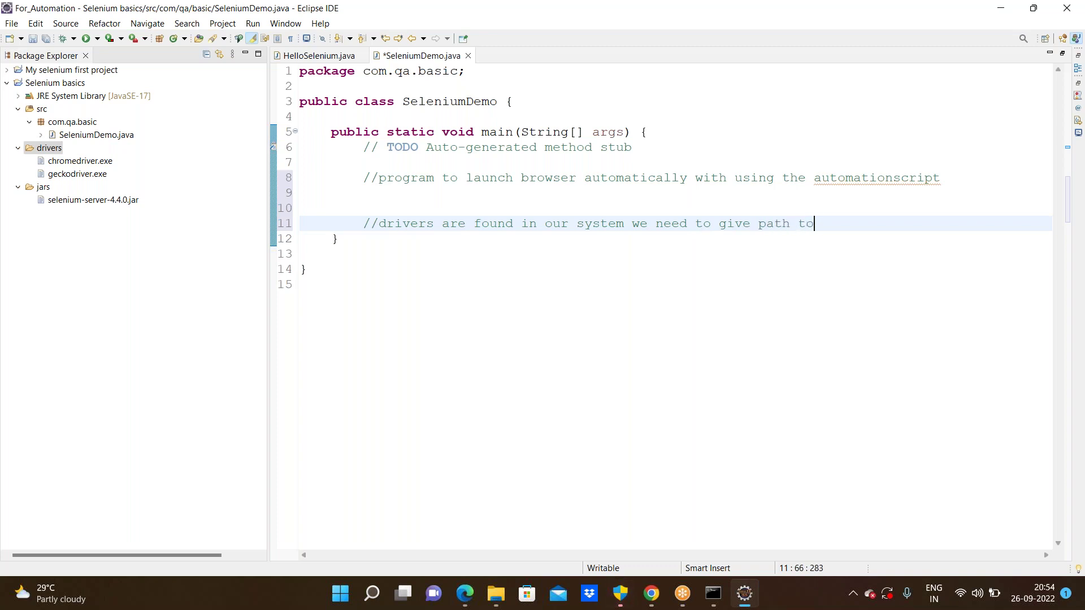
type(" the script")
type("\\")
key("Return")
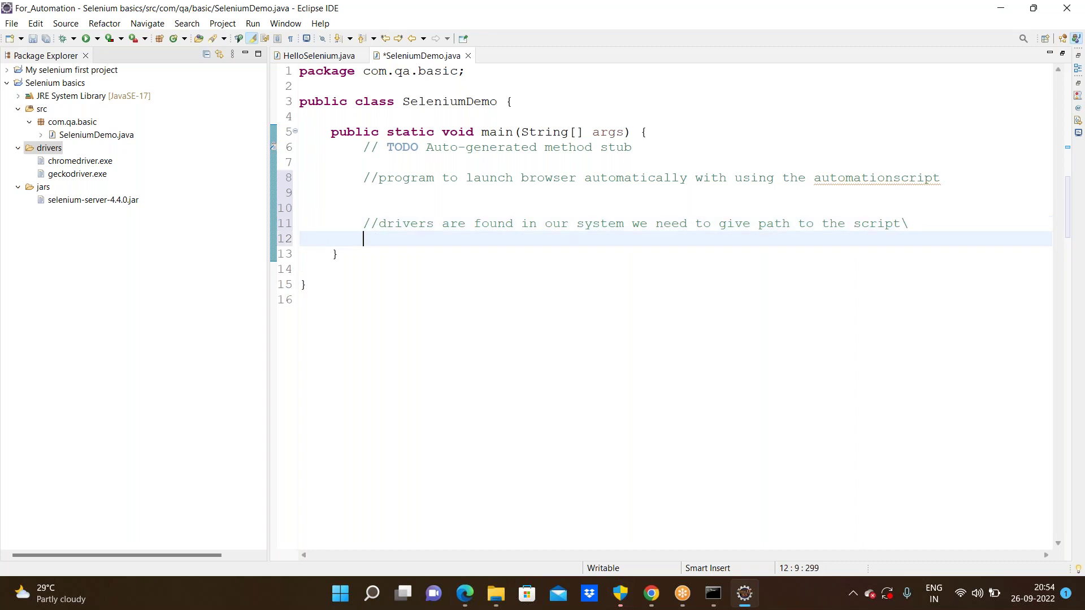
- Add the comment "// static key to open chrome browser : webdriver.chrome.driver" on the next line, followed by blank lines for code
type("//   static key to open chrome browser")
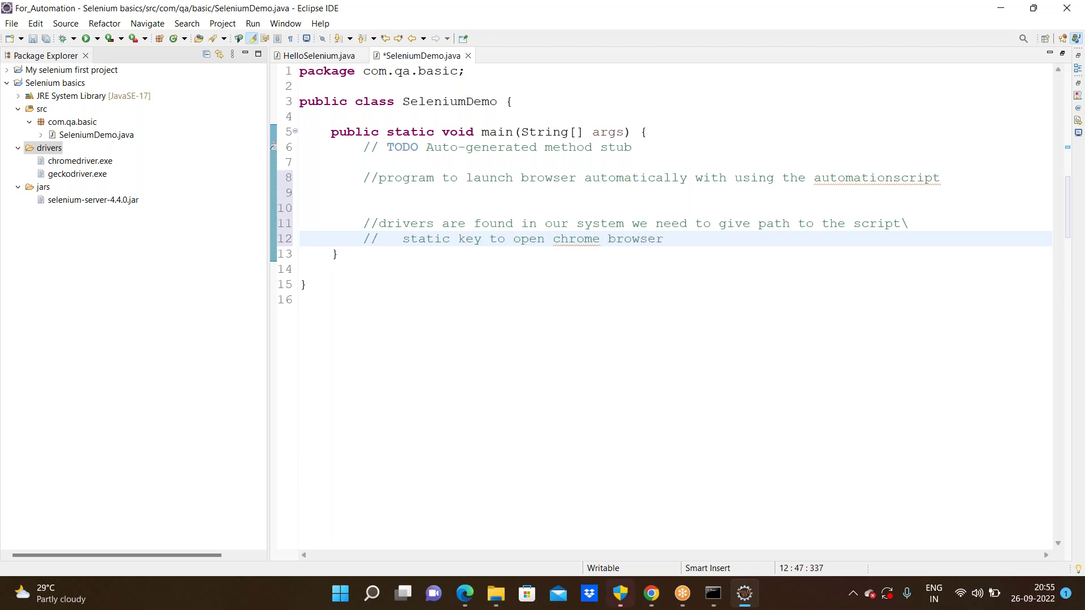
left_click(418, 224)
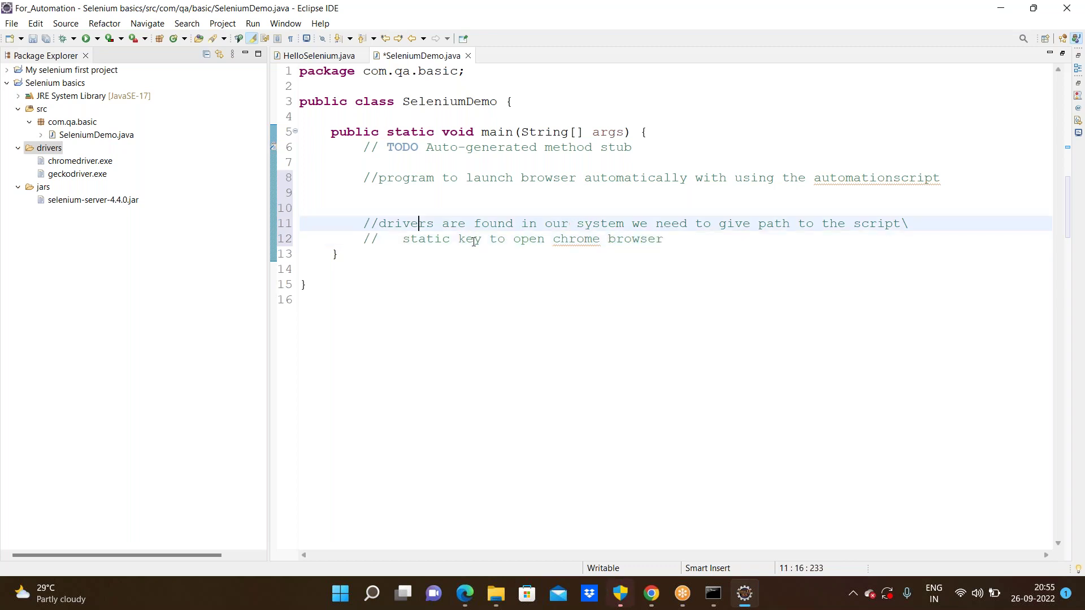
left_click(666, 235)
type("open ")
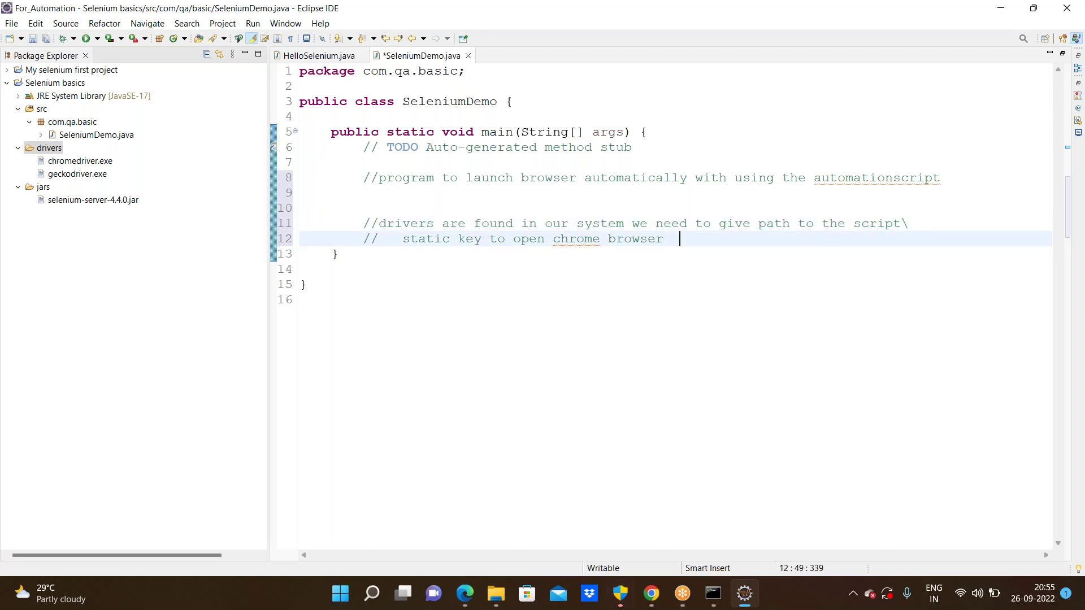
type("chrome")
key("BackSpace")
key("BackSpace")
key("BackSpace")
key("BackSpace")
key("BackSpace")
key("BackSpace")
type("webdrivder")
key("BackSpace")
key("BackSpace")
key("BackSpace")
type("er.chr")
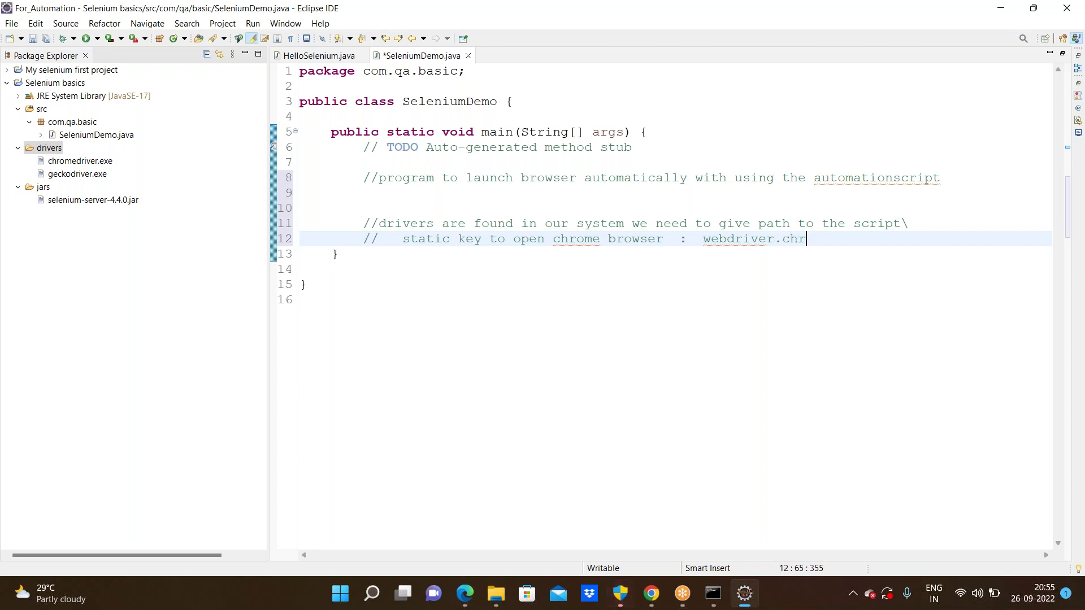
type("ome.driver")
key("Return")
key("Return")
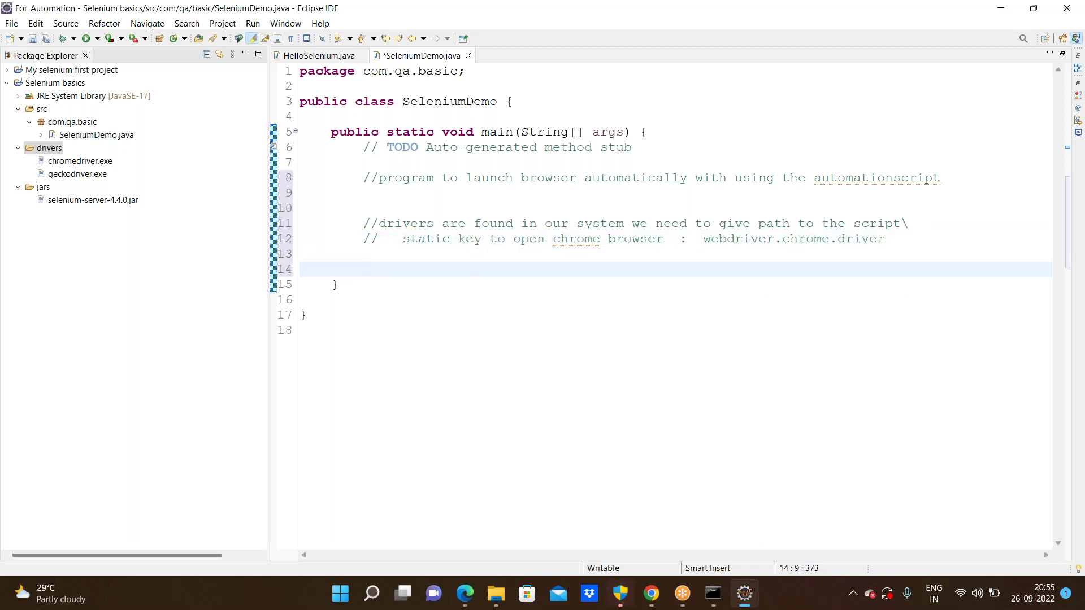
- Insert a System.setProperty(String key, String value) call on line 14, below the comments
type("System.se")
key("BackSpace")
key("BackSpace")
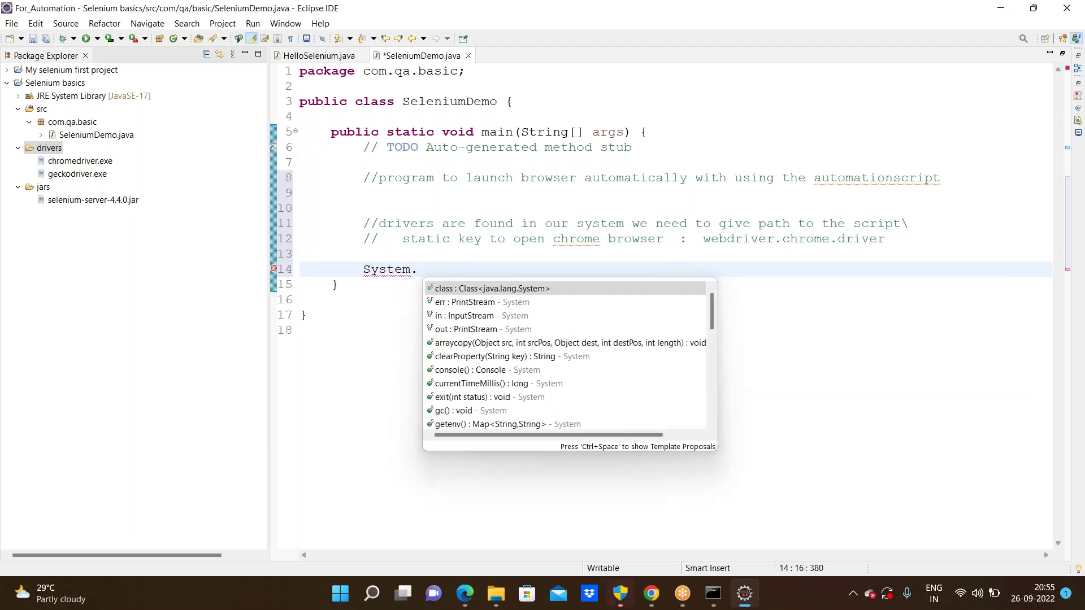
type("S")
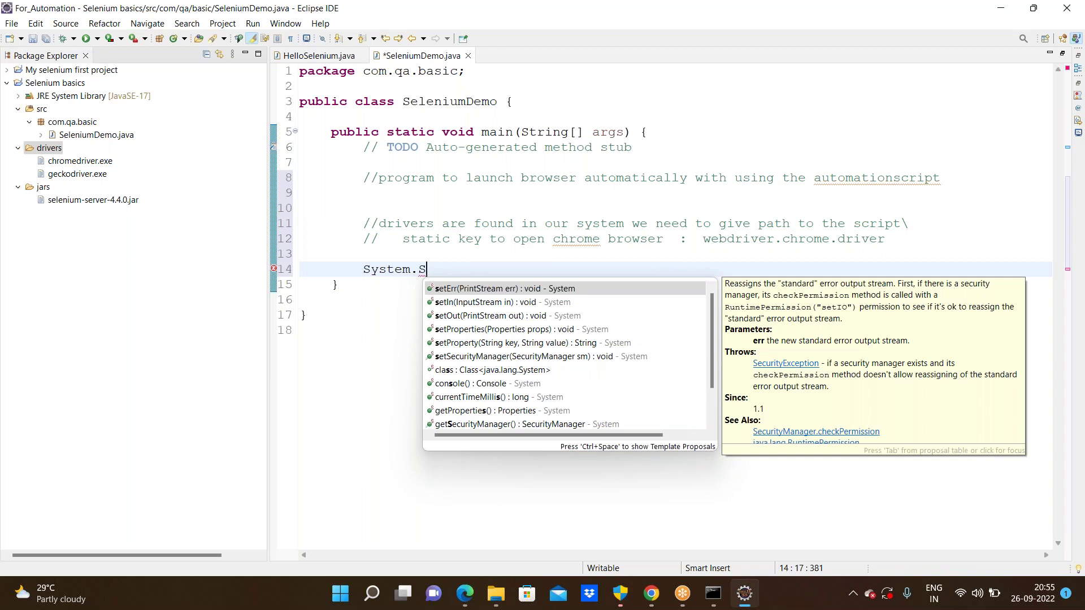
key("BackSpace")
key("Escape")
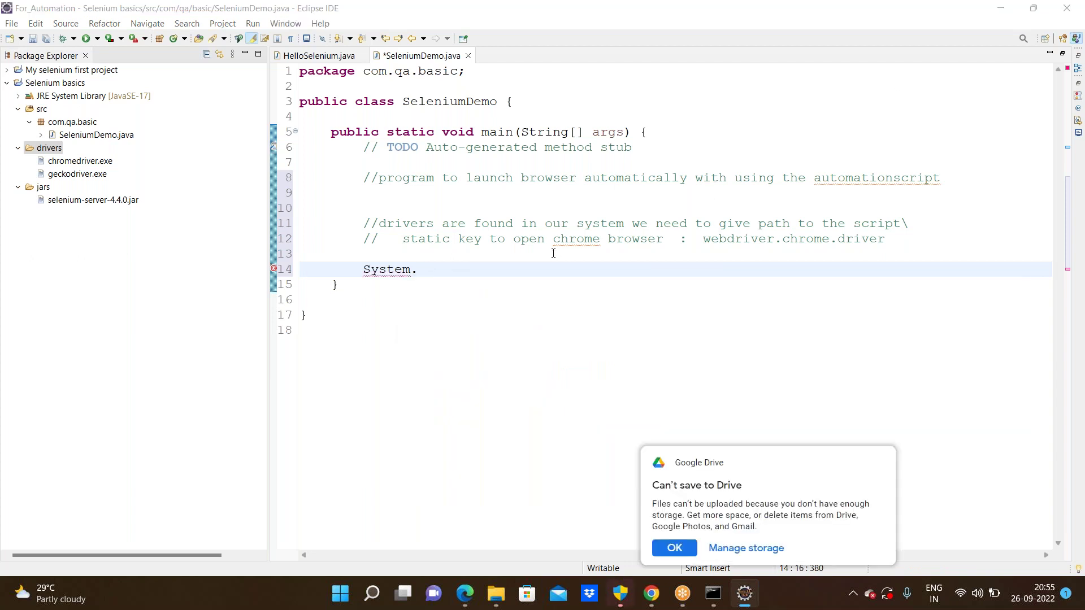
type("sert")
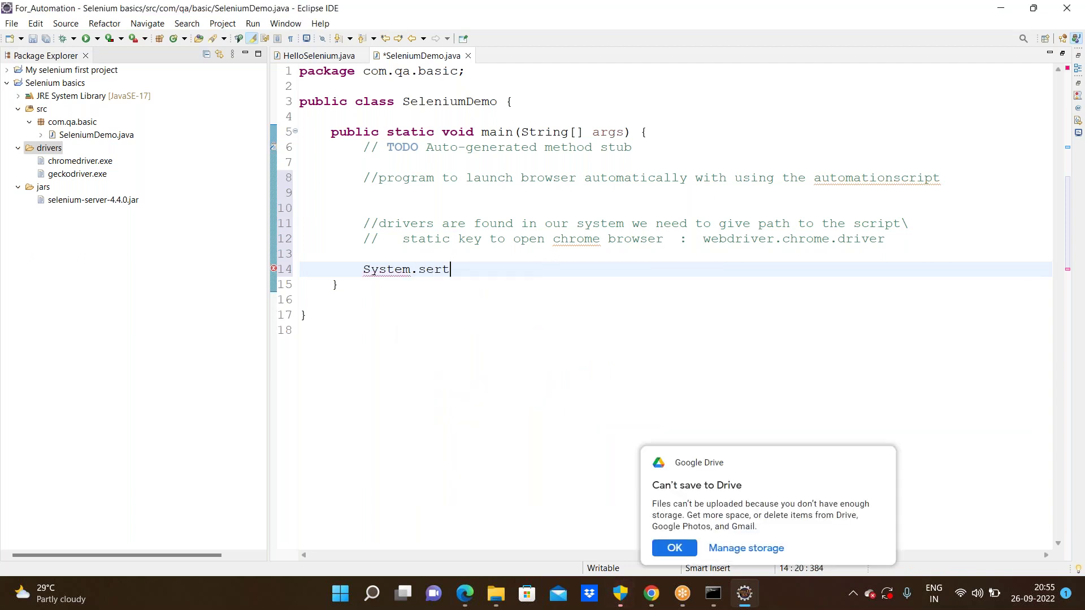
key("BackSpace")
key("BackSpace")
key("ctrl+space")
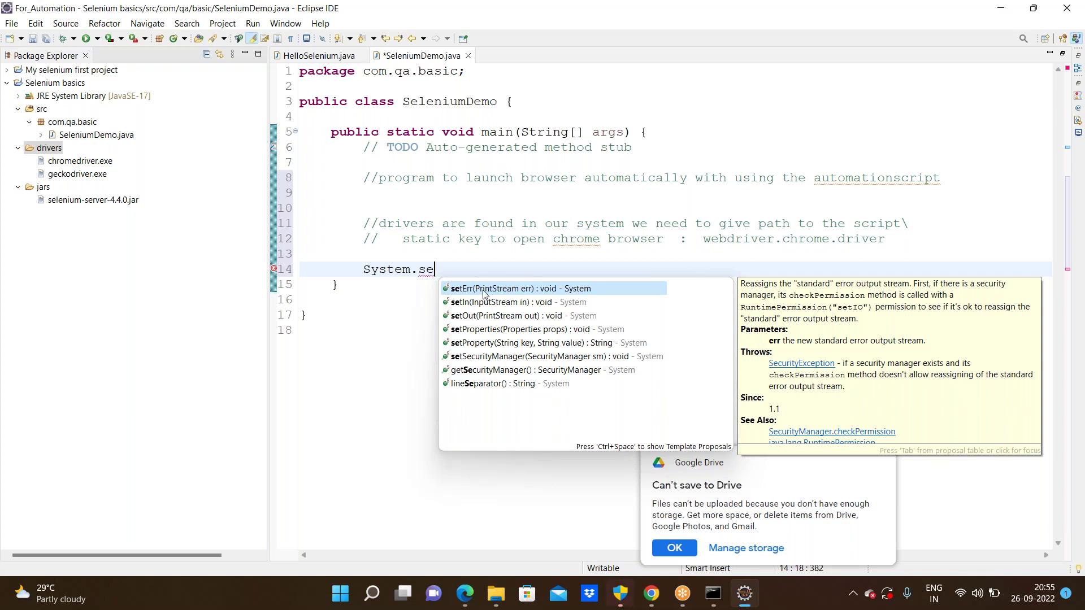
double_click(491, 347)
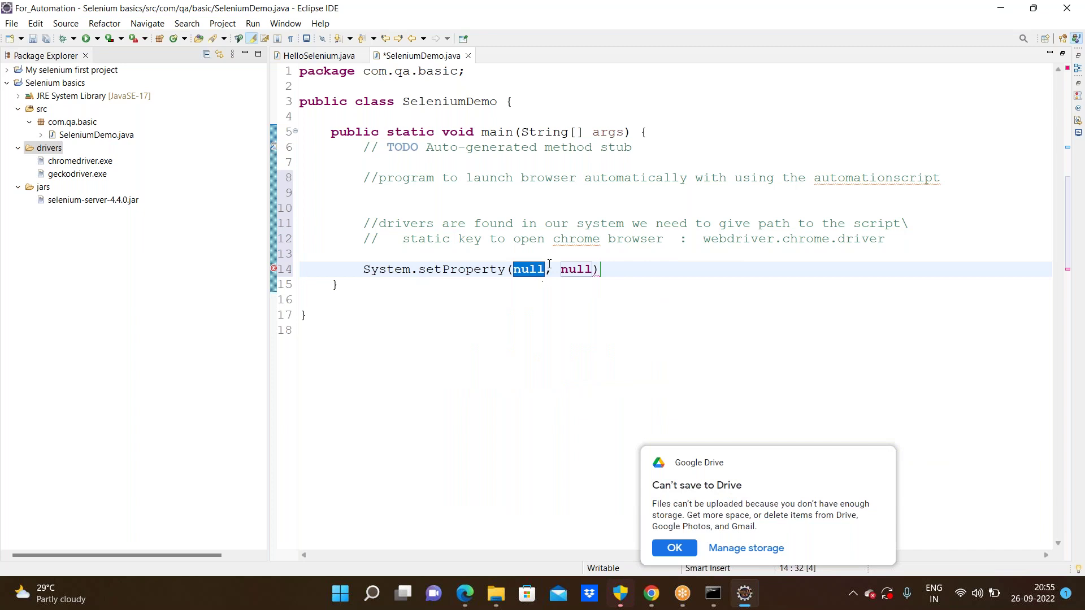
- Replace the first null argument of setProperty with the string "webdriver.chrome.driver"
left_click(541, 270)
key("BackSpace")
key("BackSpace")
key("BackSpace")
key("BackSpace")
type("\"")
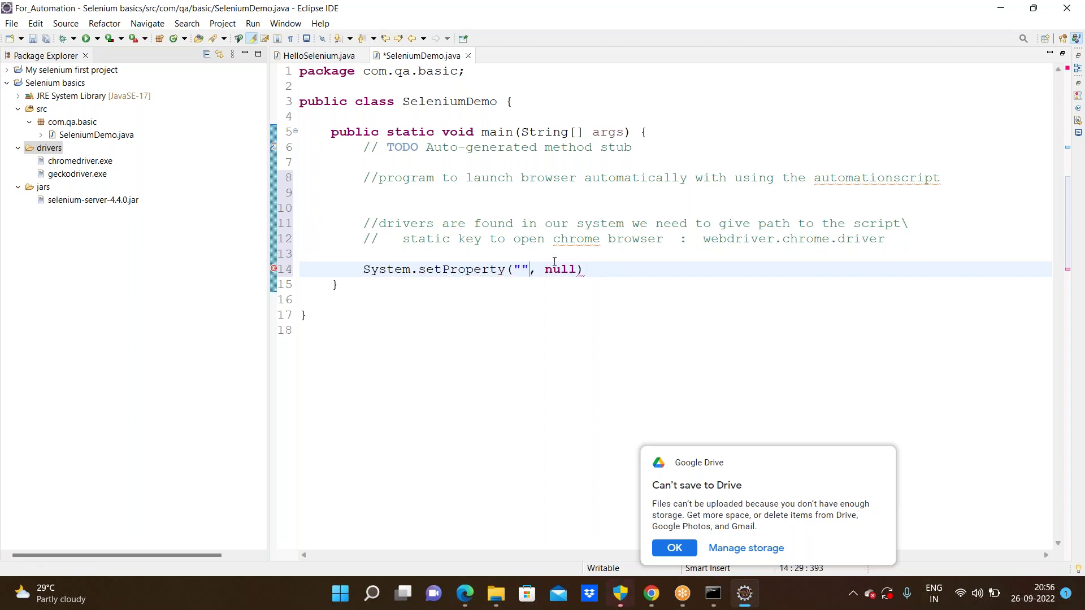
type("webdrive")
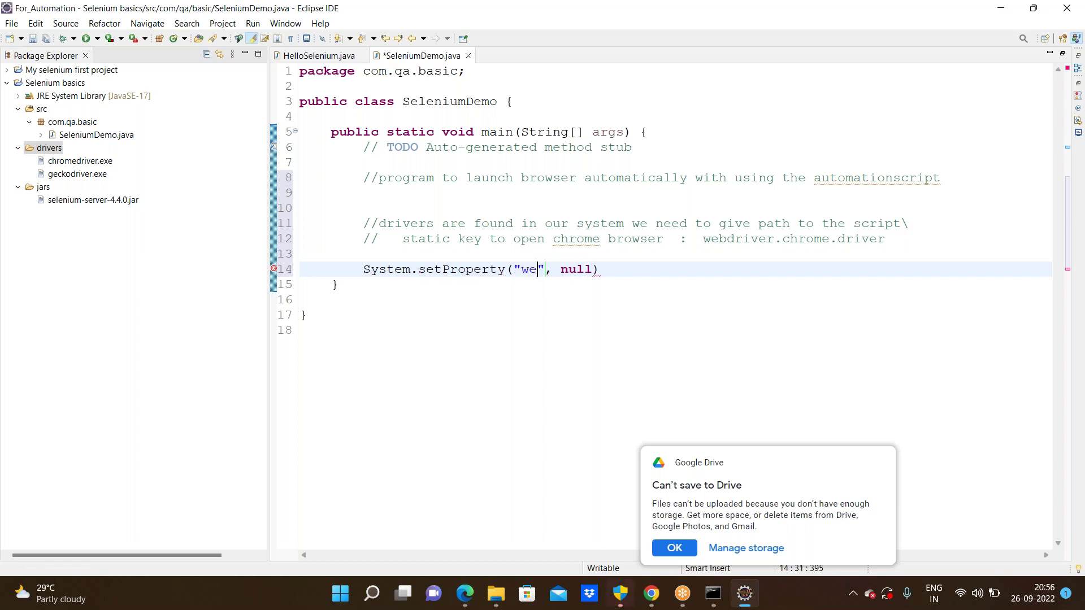
type("r.chrome.driver")
- Replace the second null argument of setProperty with an empty pair of double quotes
left_click(758, 269)
key("BackSpace")
key("BackSpace")
type("\"")
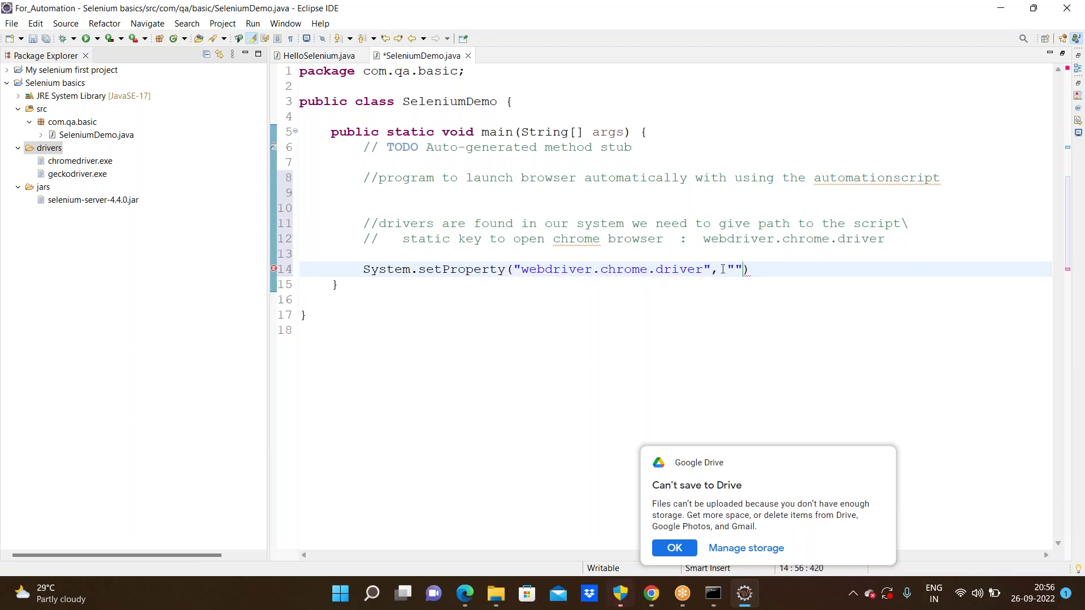
- Copy the full file location of chromedriver.exe in the drivers folder from its properties
left_click(109, 165)
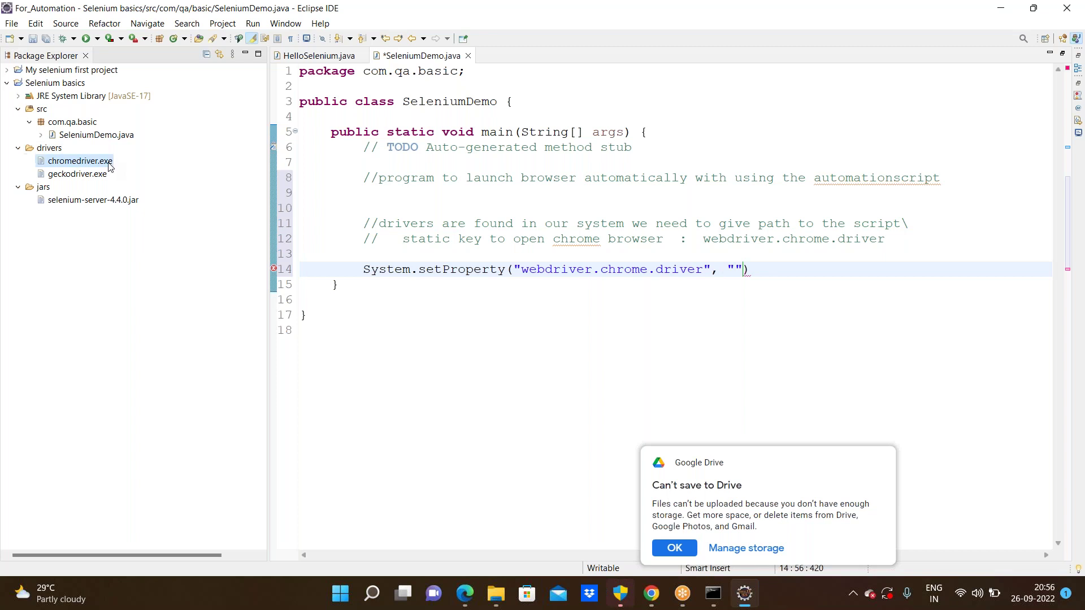
right_click(109, 165)
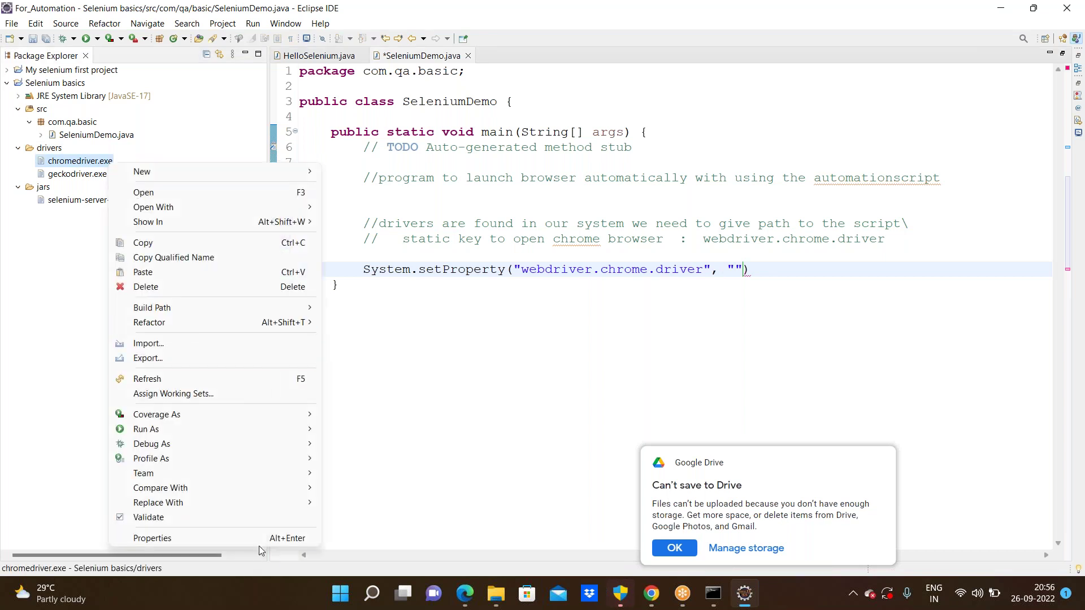
left_click(240, 538)
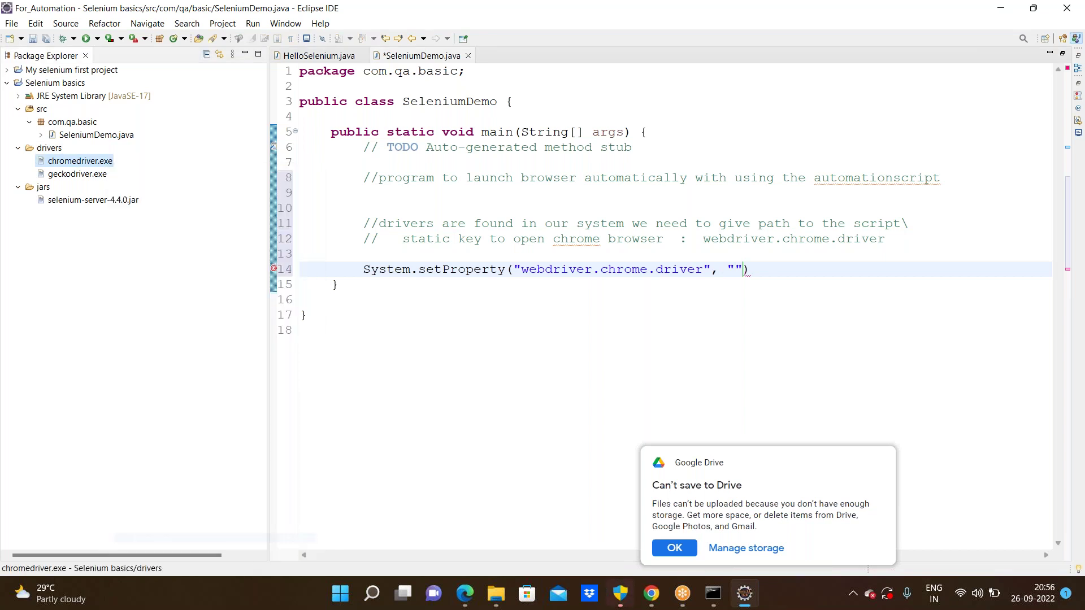
left_click_drag(437, 152, 686, 142)
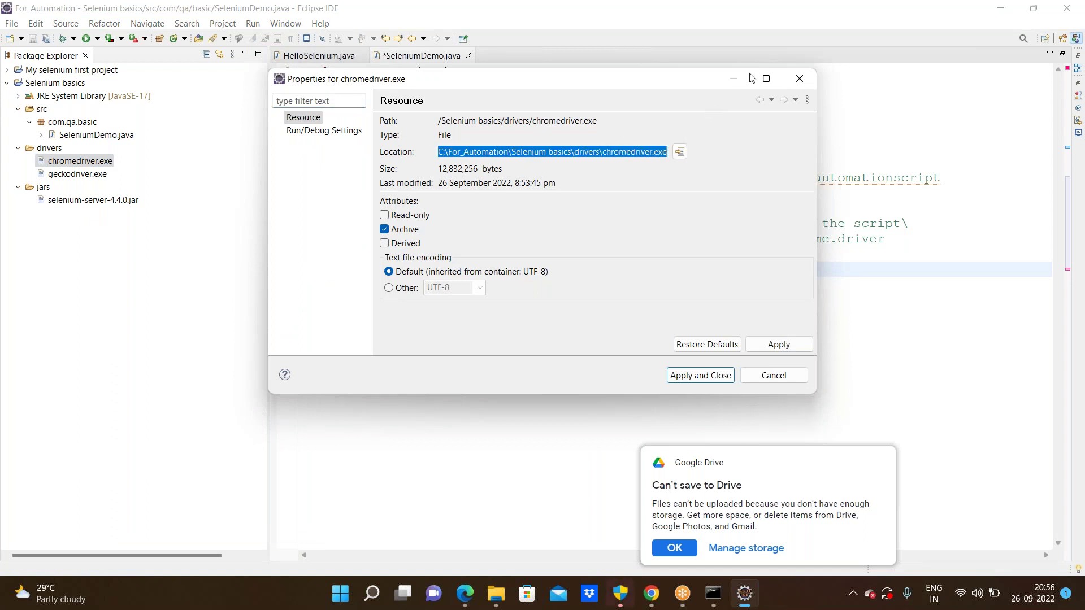
left_click(806, 75)
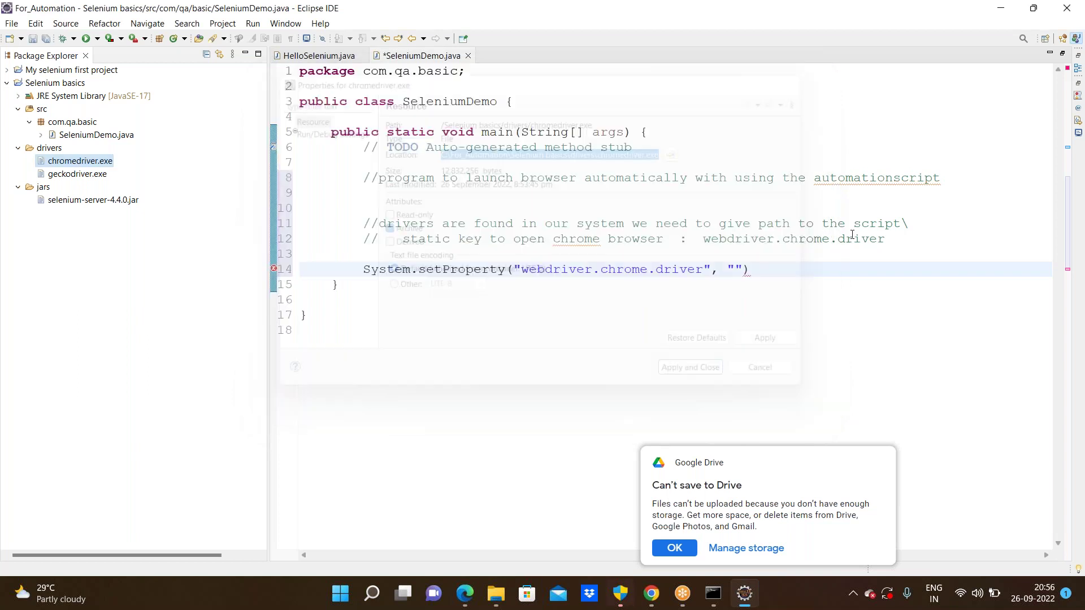
- Insert the path "C:\\For_Automation\\Selenium basics\\drivers\\chromedriver.exe" as the second argument, end the statement with a semicolon and add blank lines below
left_click(735, 269)
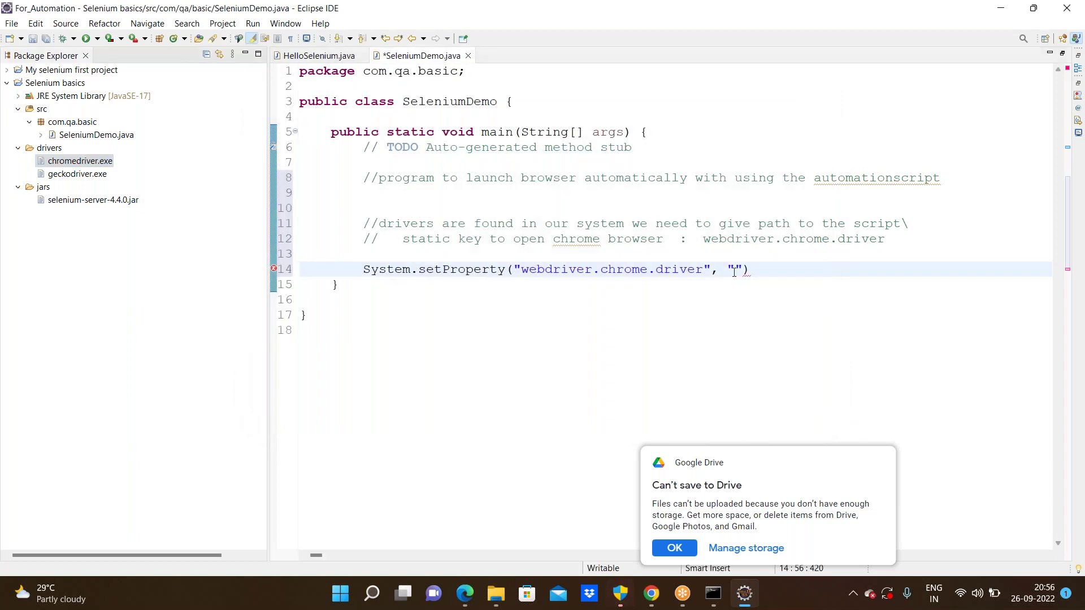
type("C:\\\\For_Automation\\\\Selenium basics\\\\drivers\\\\chromedriver.exe")
left_click(1049, 269)
type(";")
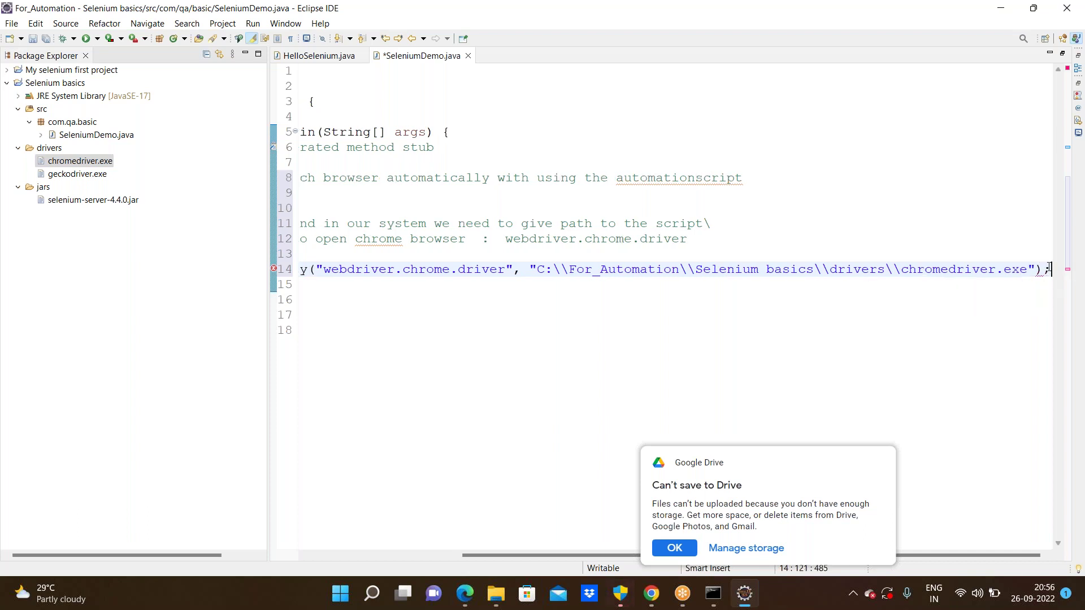
key("Return")
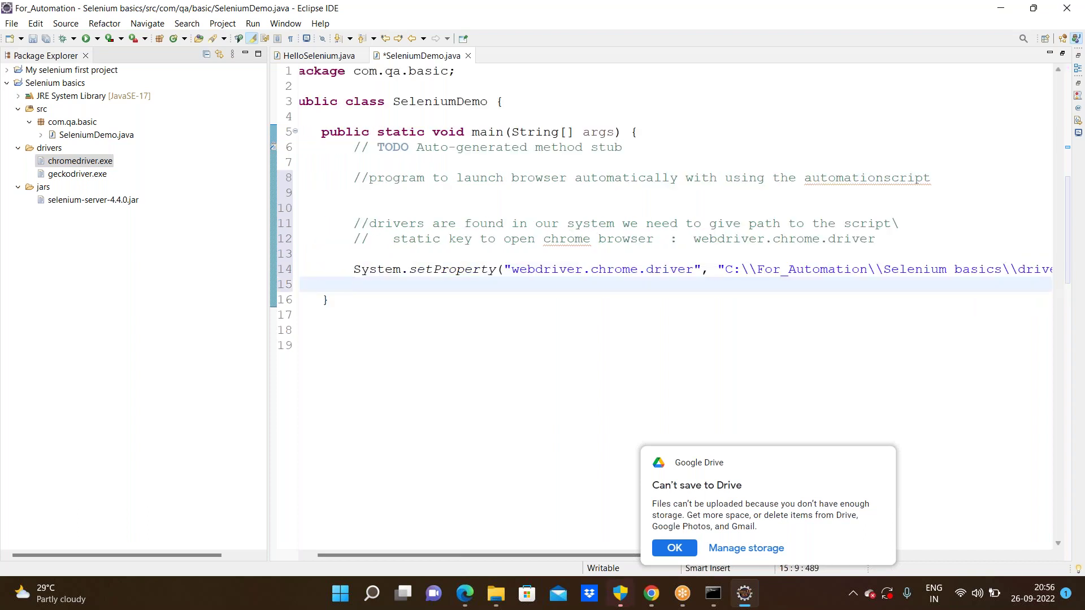
key("Return")
type("Webdriver")
key("ctrl+space")
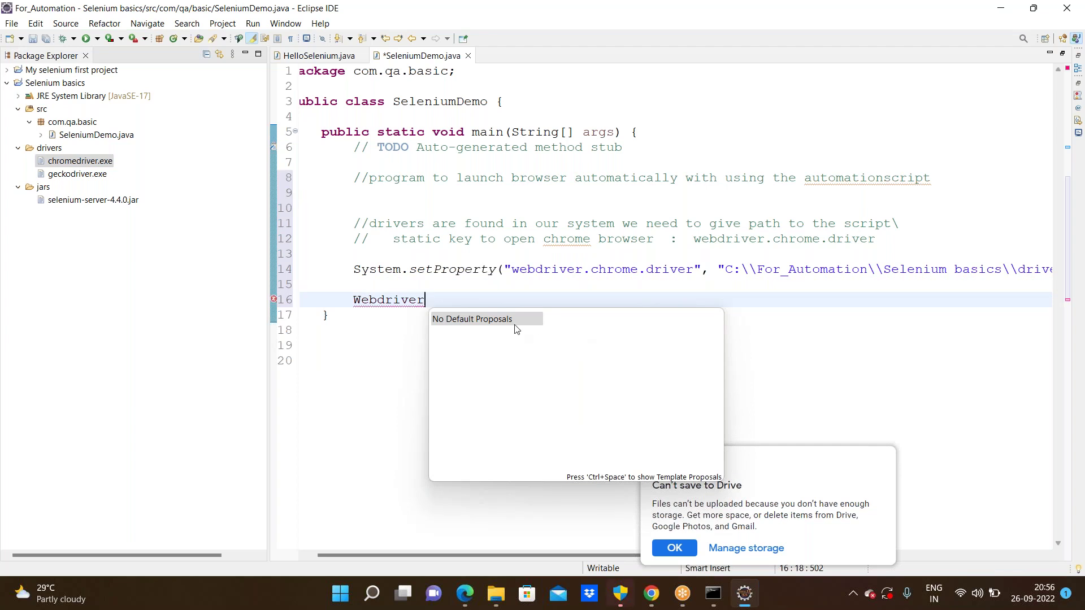
scroll(364, 370, "left", 1)
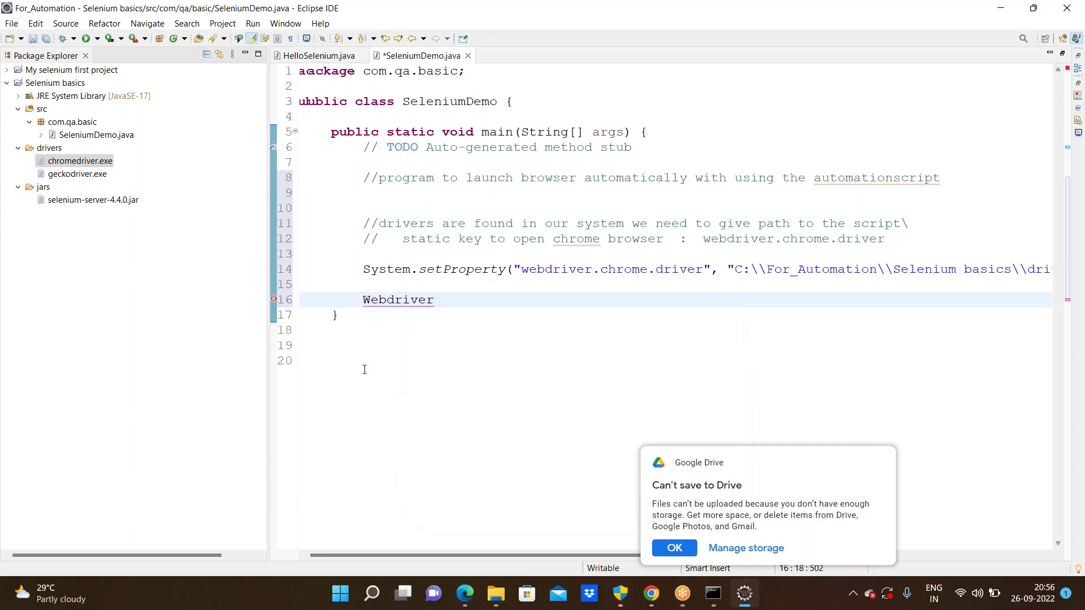
left_click(364, 370)
left_click_drag(455, 284, 441, 305)
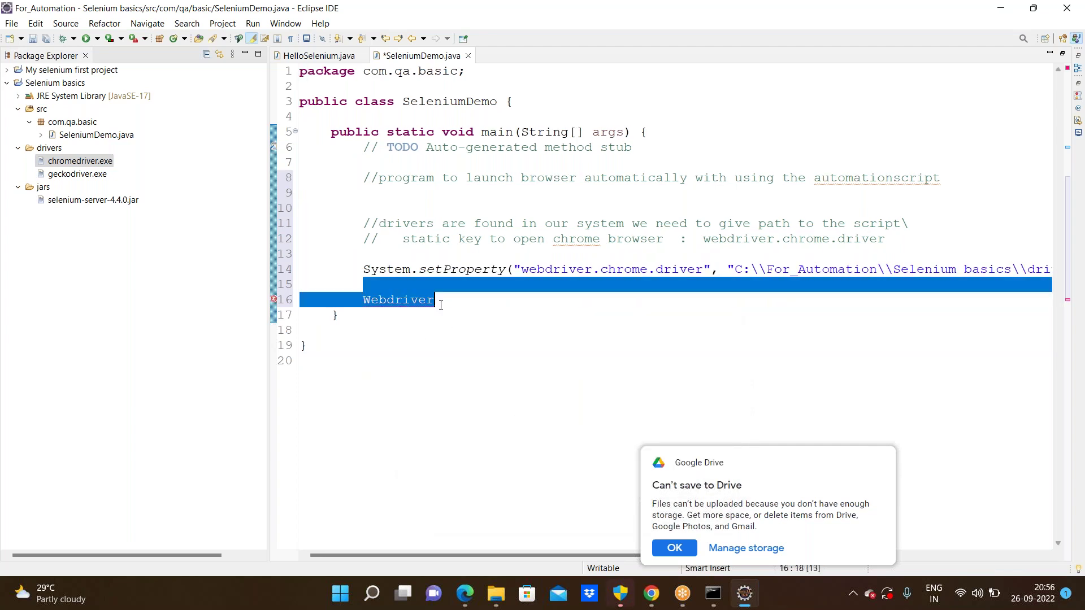
left_click(441, 304)
key("BackSpace")
key("BackSpace")
key("BackSpace")
key("BackSpace")
key("BackSpace")
key("BackSpace")
key("BackSpace")
key("BackSpace")
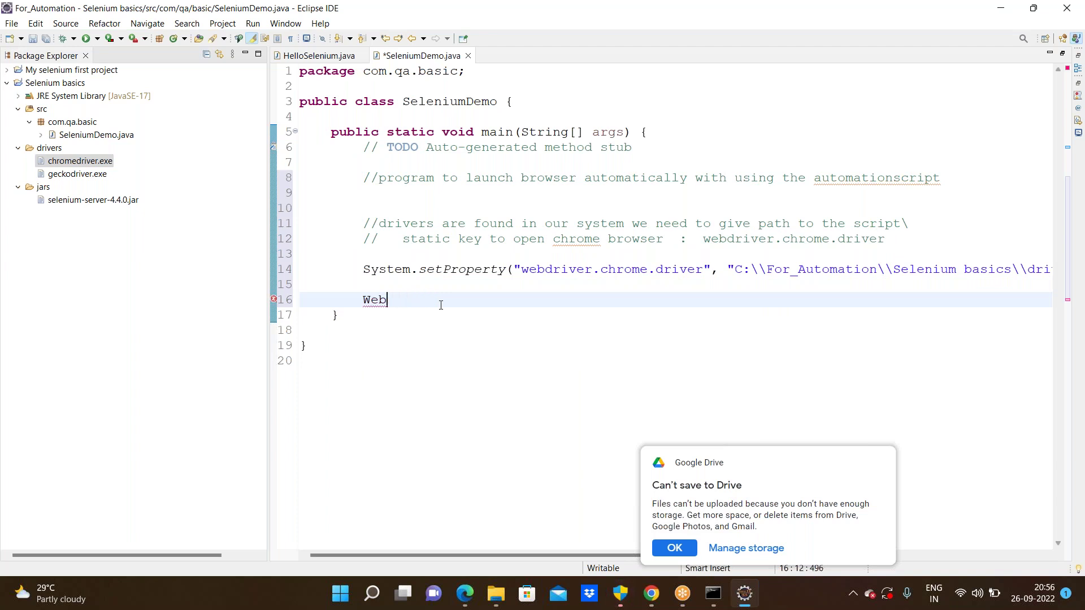
key("BackSpace")
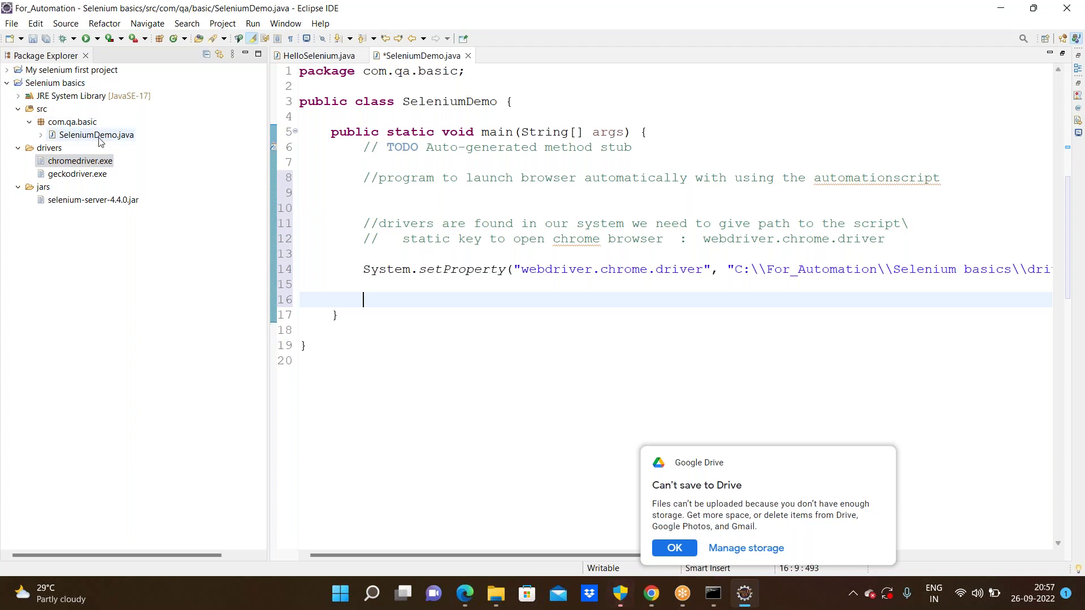
- Open the build path configuration of the Selenium basics project and select Classpath among its libraries
left_click(79, 85)
right_click(79, 85)
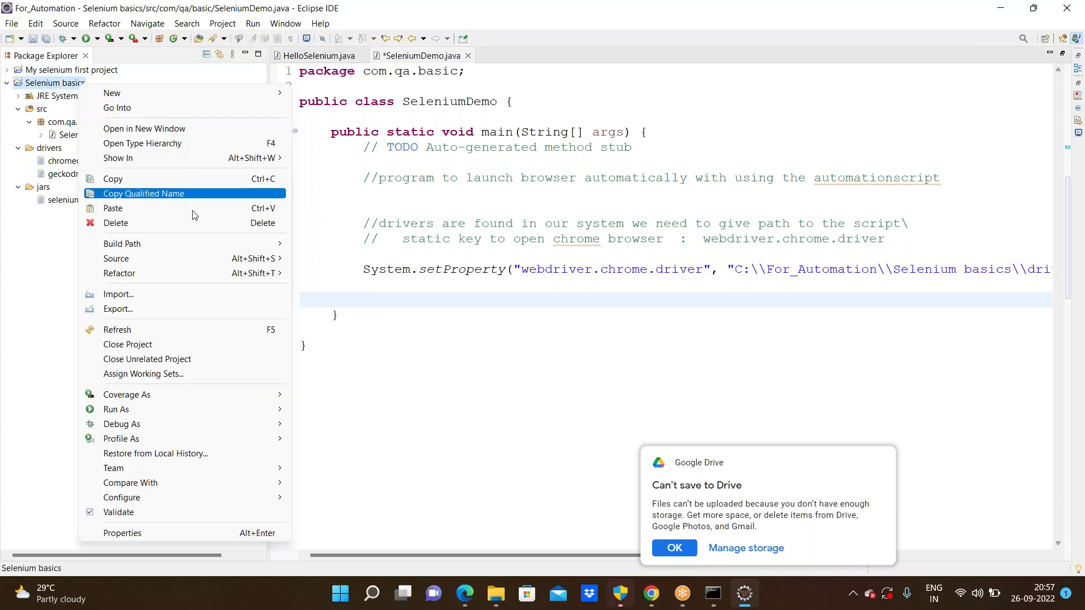
mouse_move(205, 244)
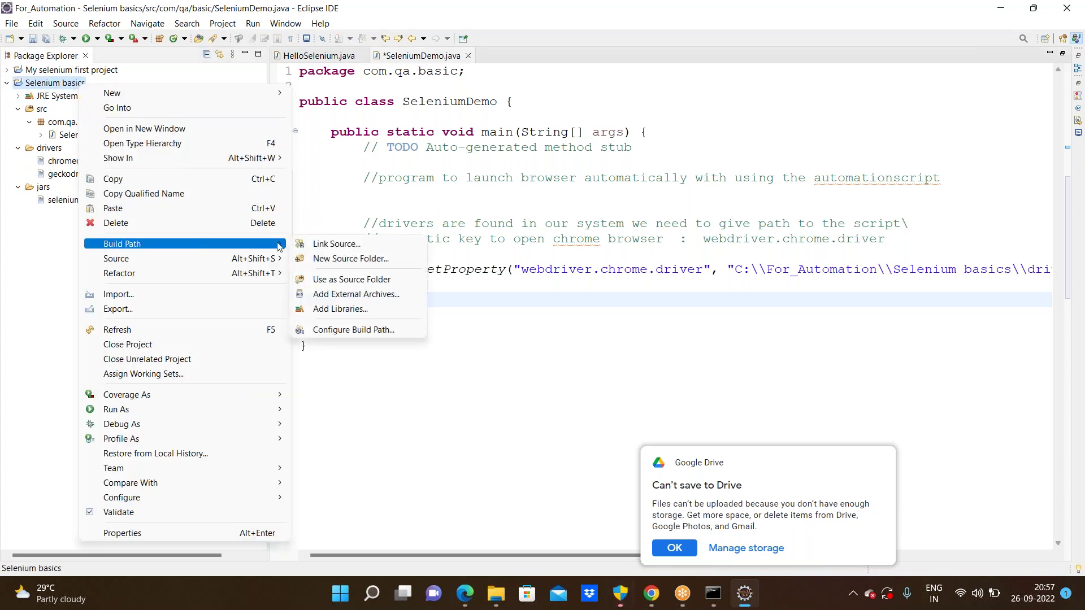
left_click(342, 331)
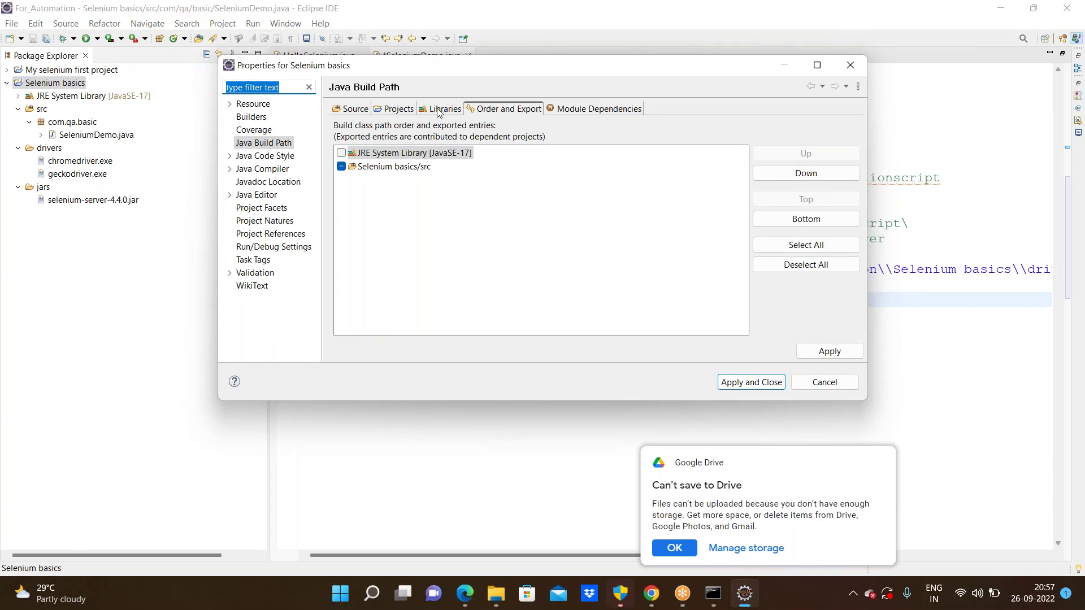
left_click(438, 113)
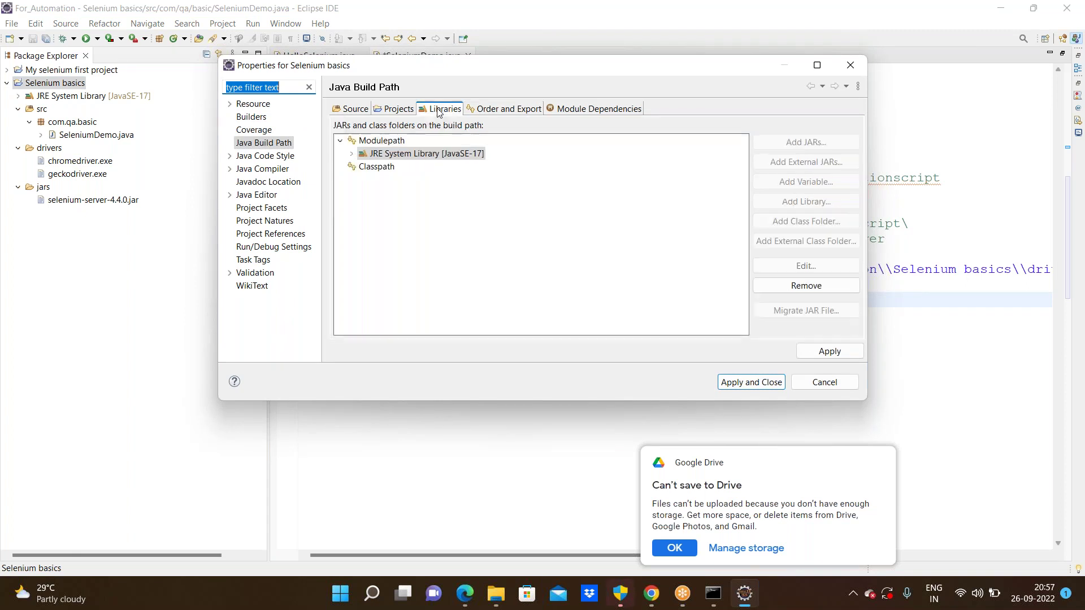
left_click(360, 168)
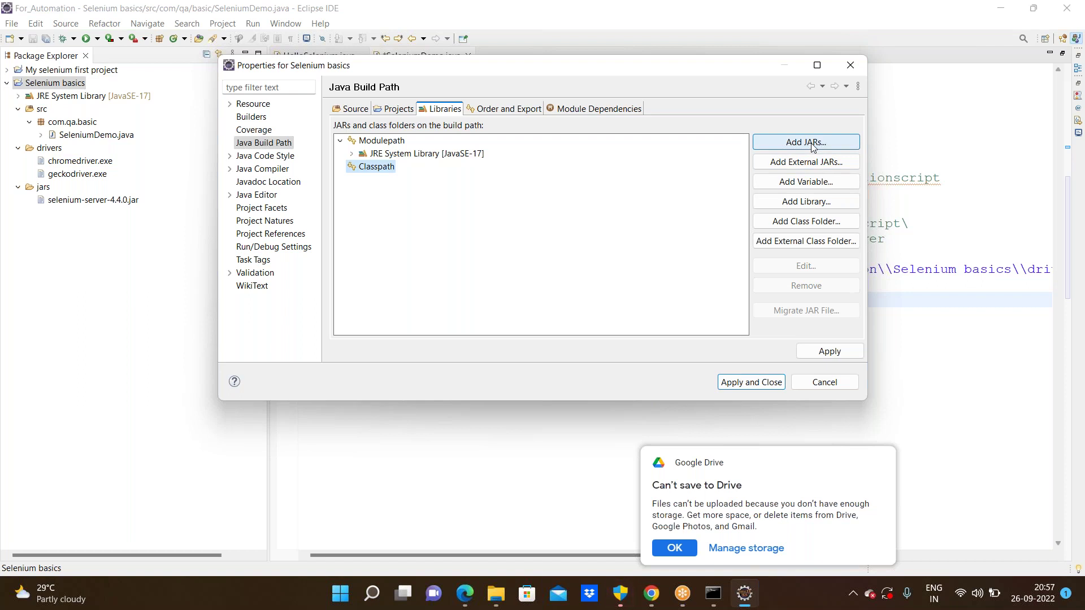
- Add selenium-server-4.4.0.jar from the project's jars folder to the classpath, then apply and close the build path settings
left_click(812, 145)
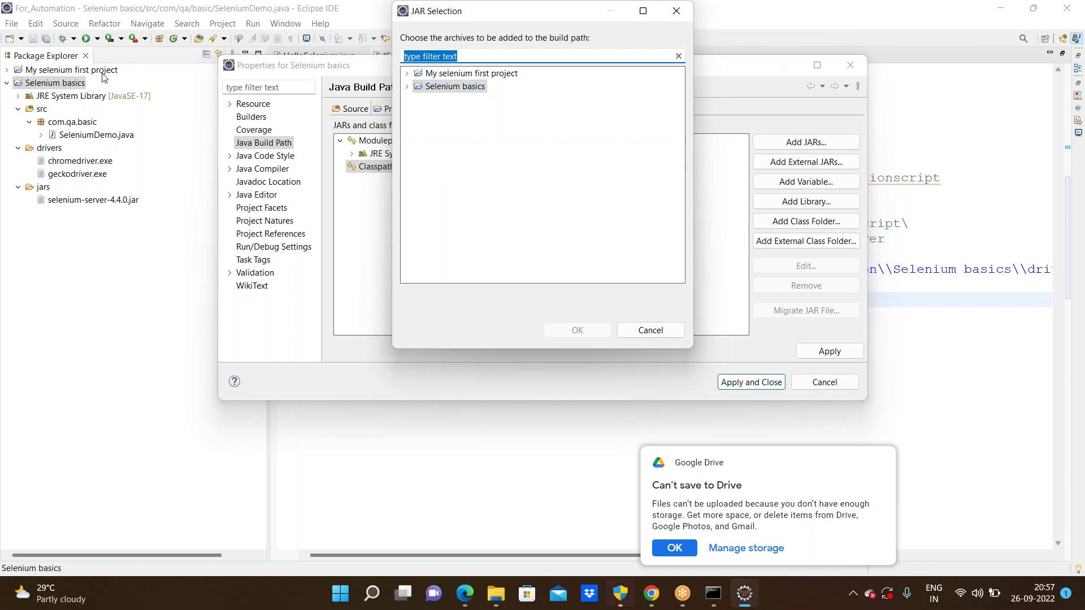
left_click(409, 87)
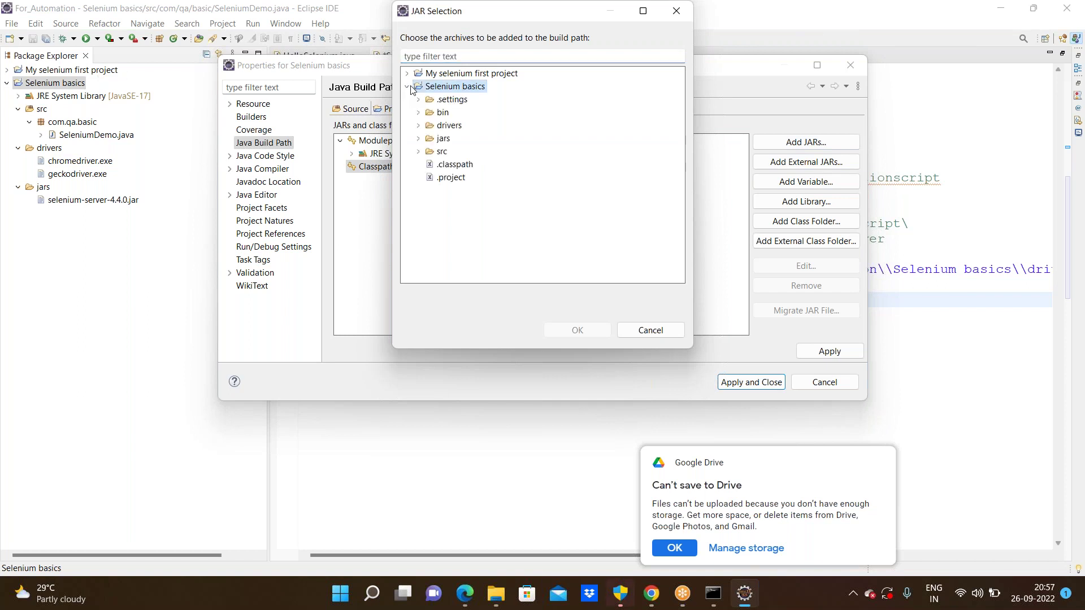
left_click(443, 143)
double_click(443, 140)
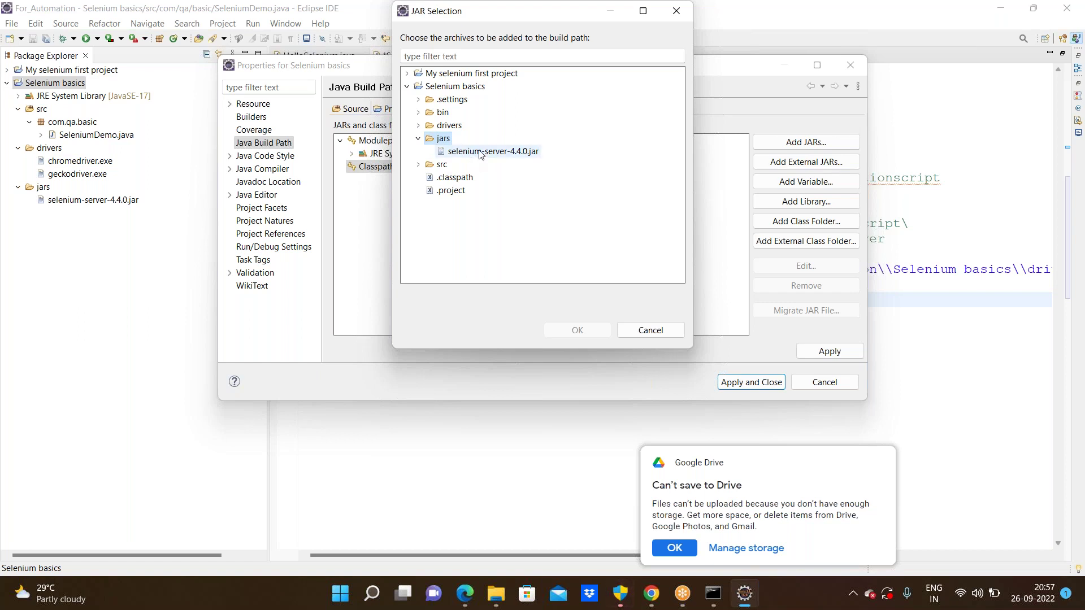
left_click(481, 151)
left_click(577, 330)
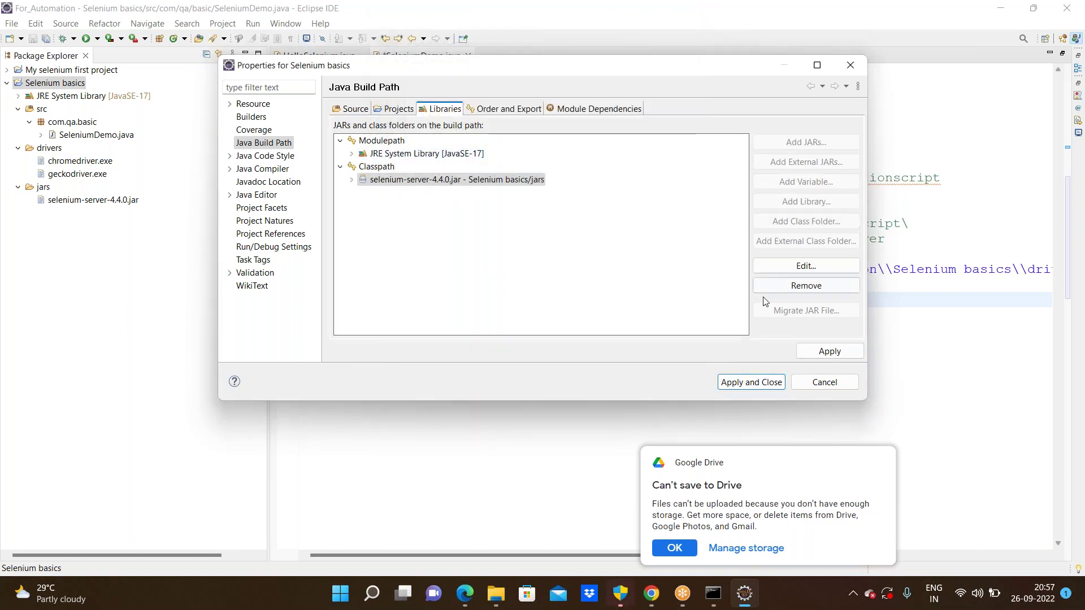
left_click(816, 350)
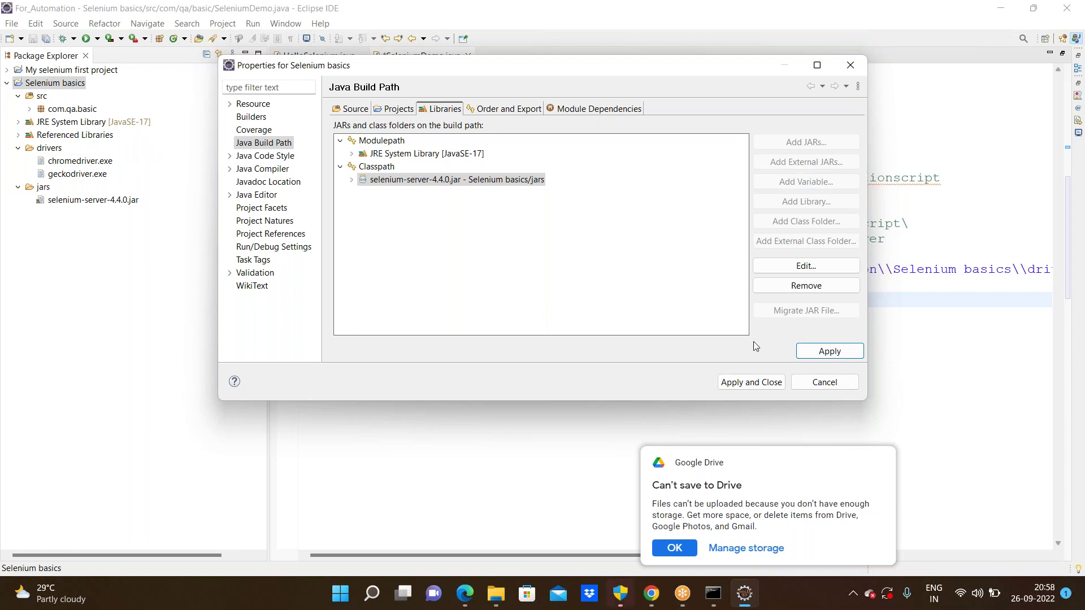
left_click(738, 383)
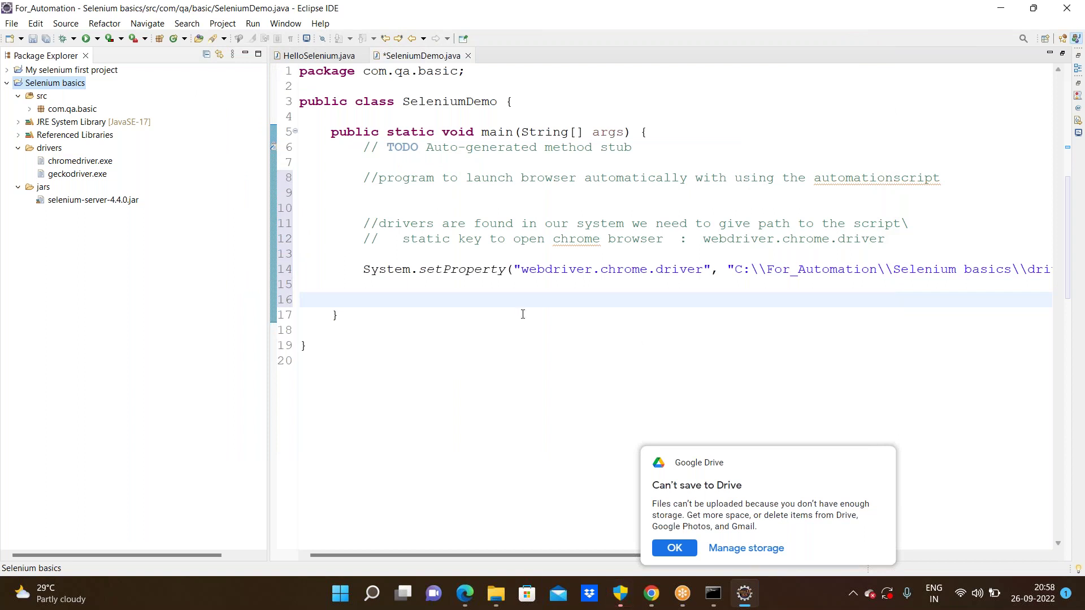
- Declare "WebDriver driver=new ChromeDriver();" below the System.setProperty statement, importing WebDriver from org.openqa.selenium and ChromeDriver from org.openqa.selenium.chrome
left_click(474, 300)
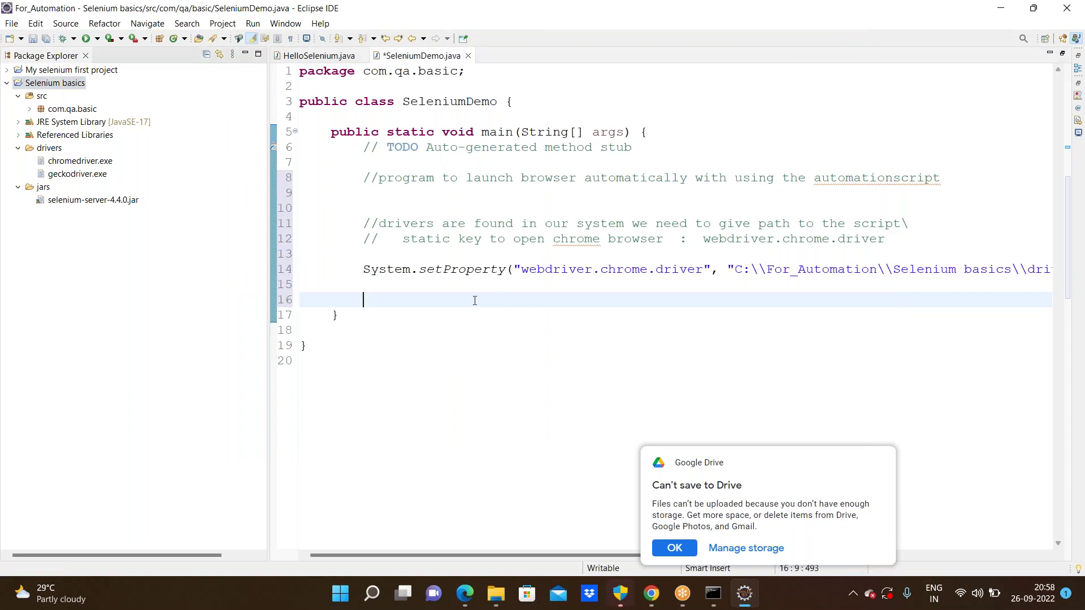
type("webdrive")
key("ctrl+space")
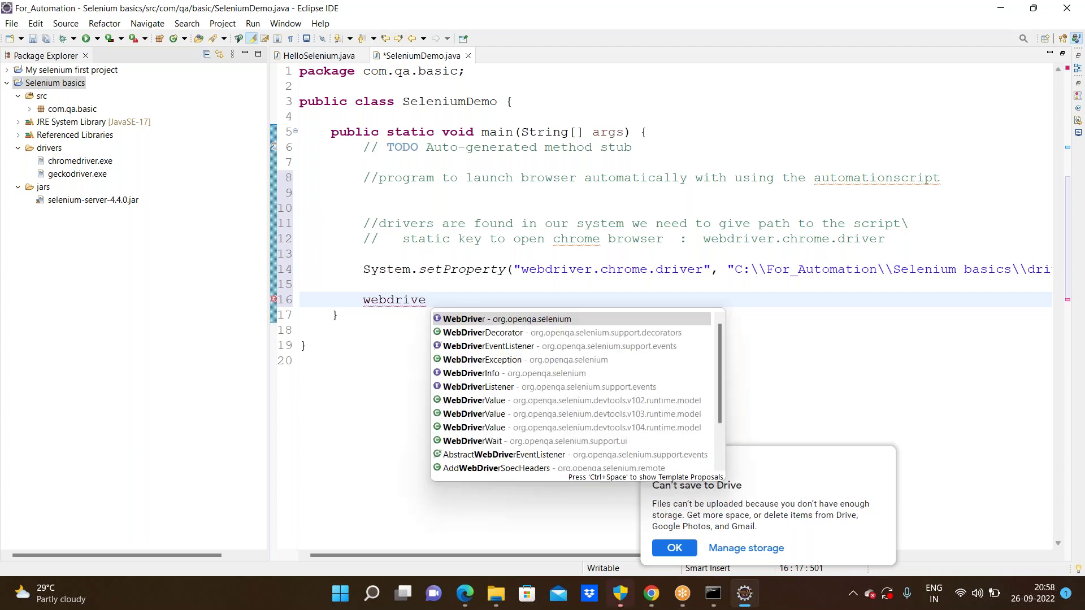
double_click(451, 325)
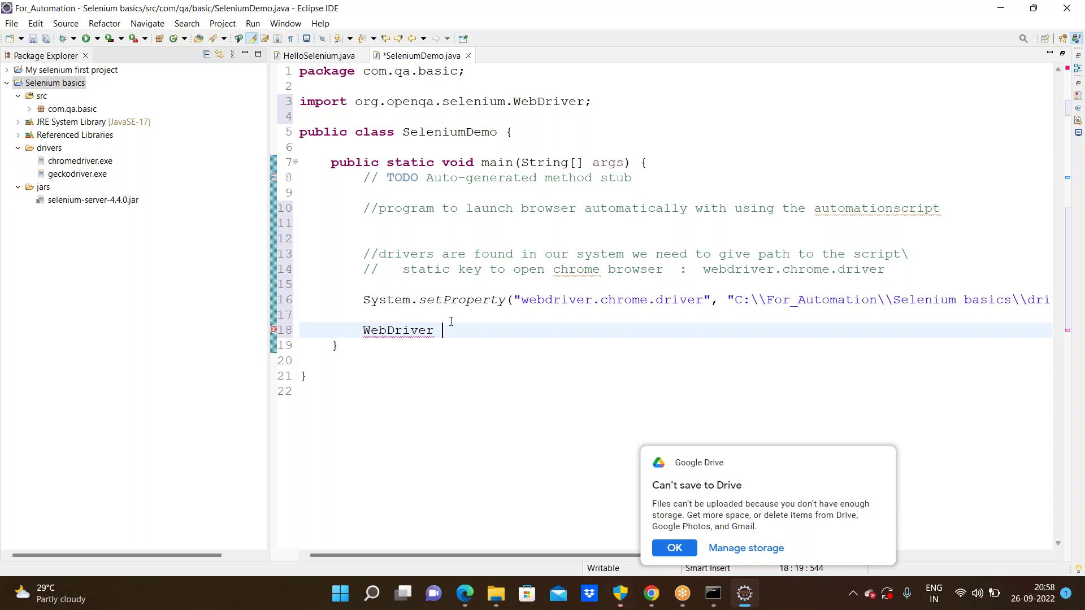
type("driver=new")
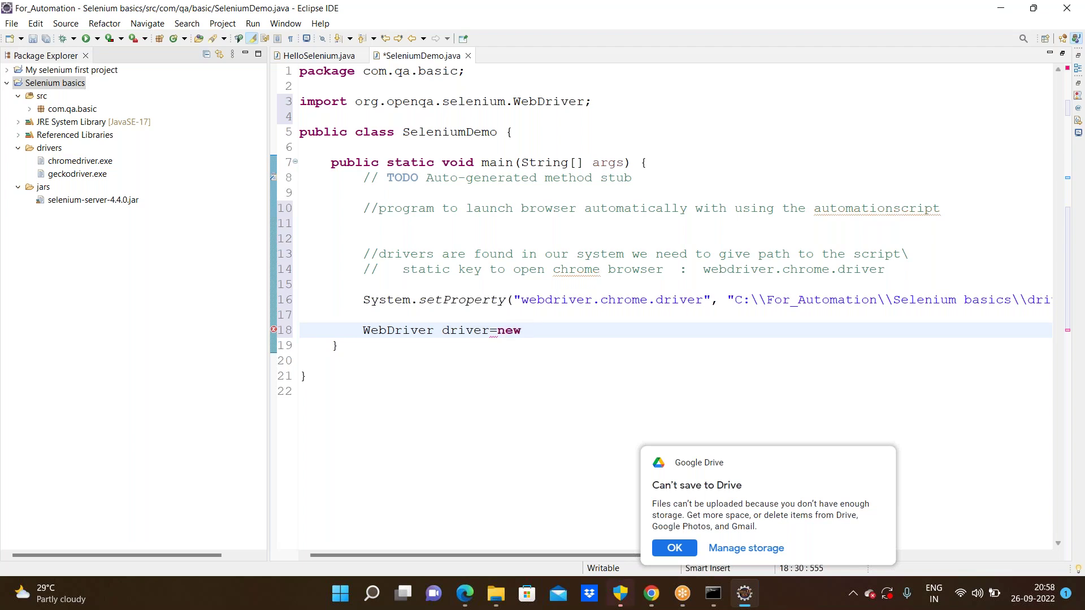
type(" chrome")
key("ctrl+space")
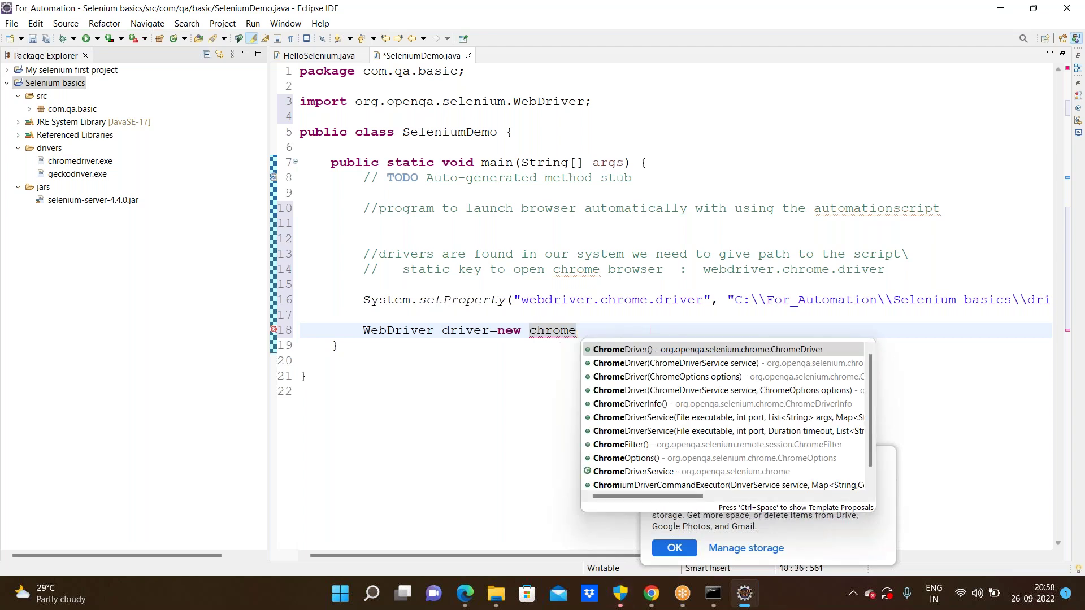
double_click(615, 350)
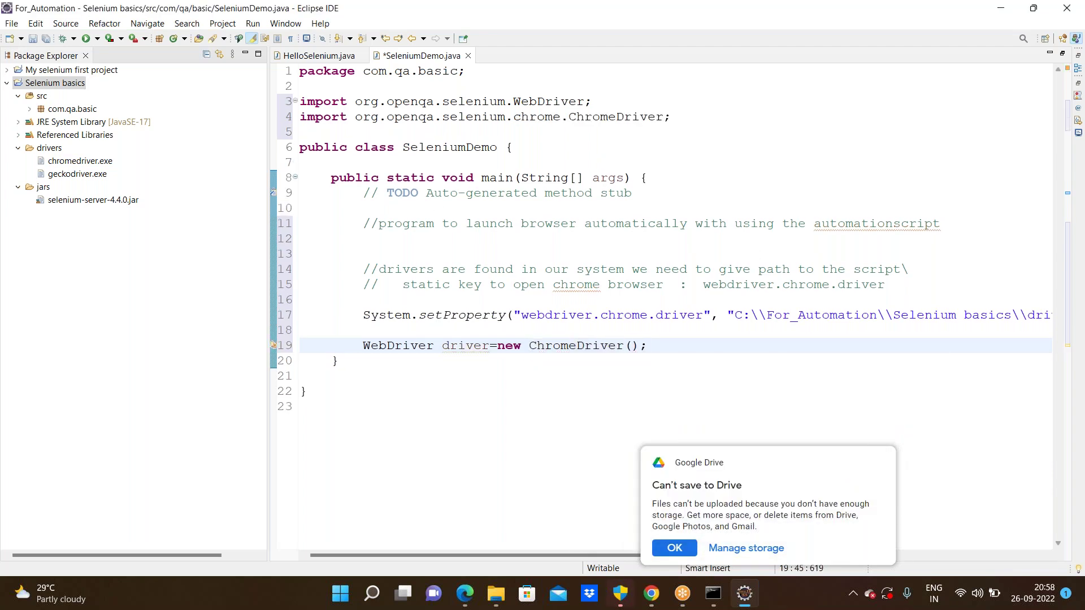
key("Return")
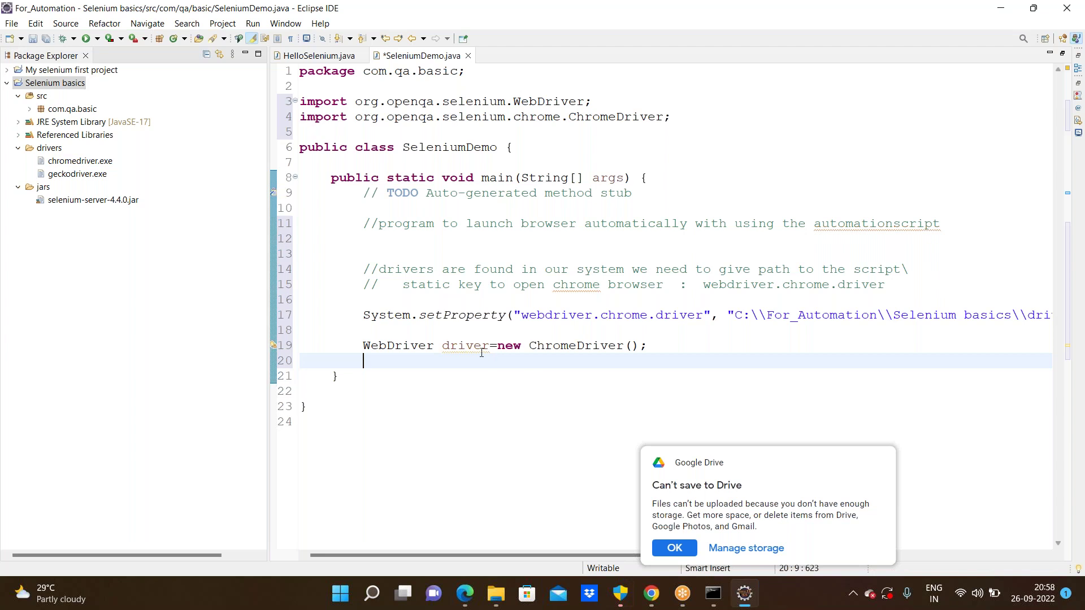
- Add the comment "//this line opens the browser" directly above the WebDriver declaration
left_click(425, 334)
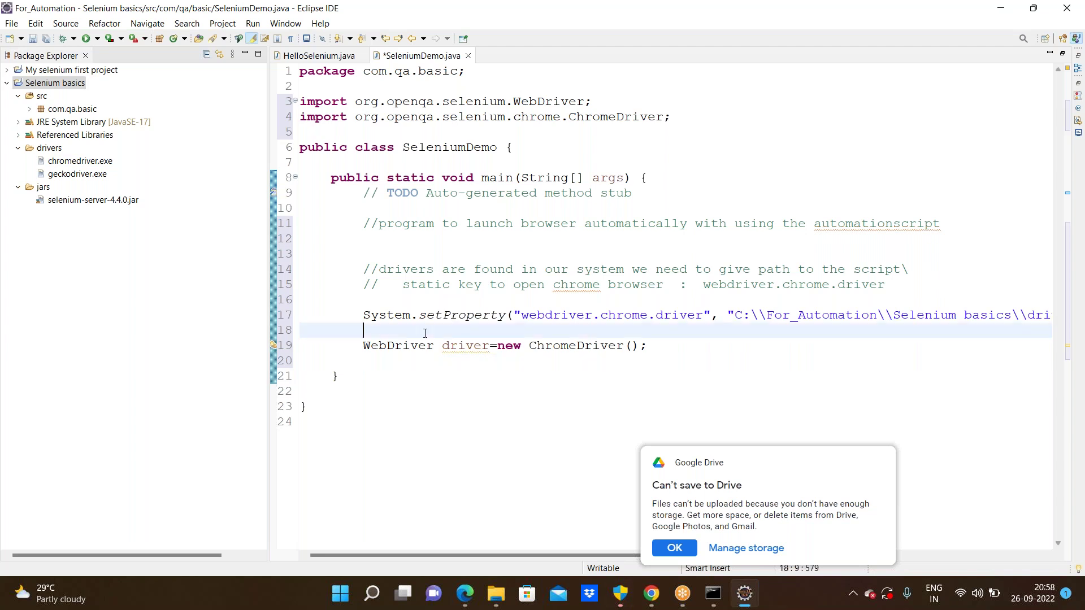
key("Return")
type("//")
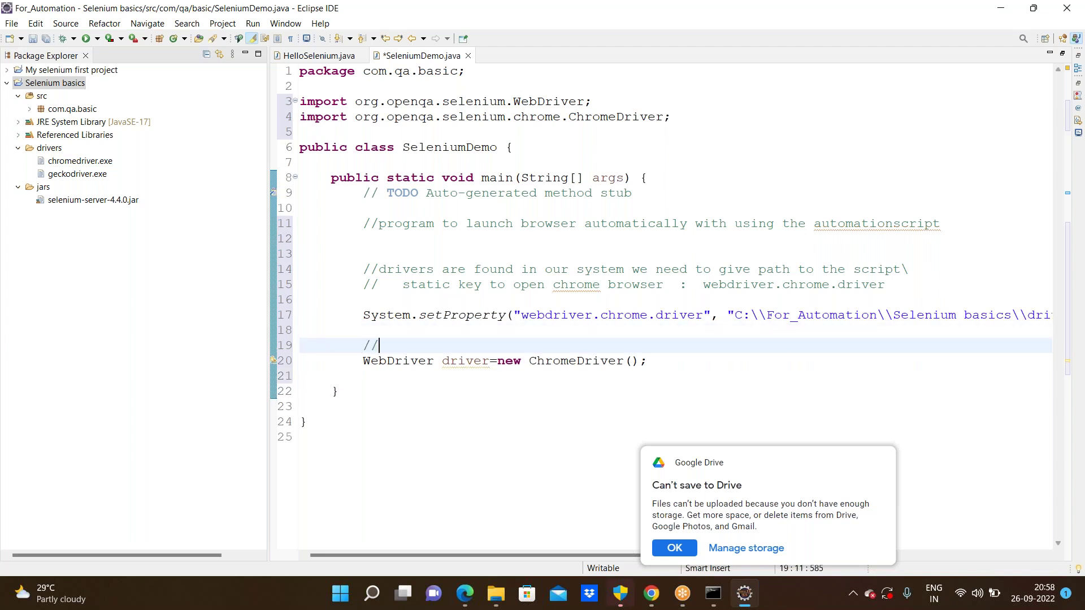
type("this line opens the browser")
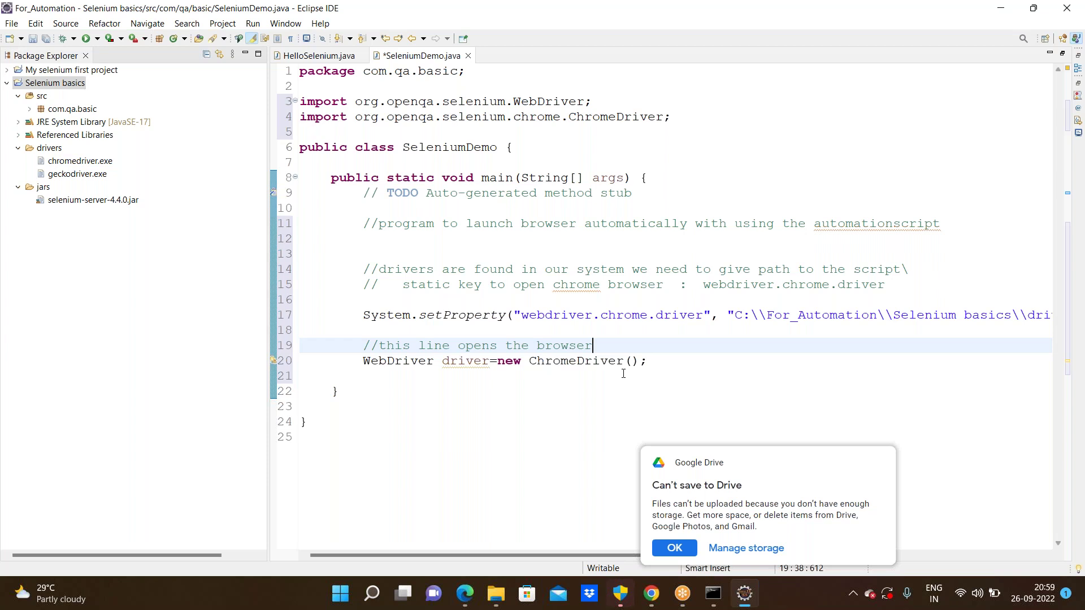
- Save and run SeleniumDemo.java and close the Chrome window it launches
key("ctrl+s")
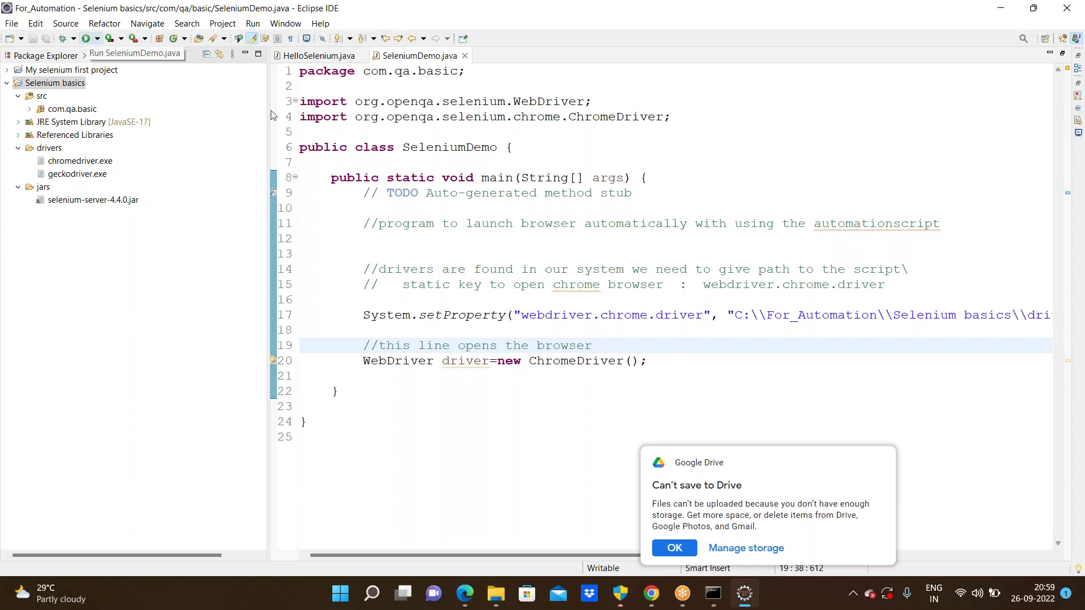
left_click(85, 38)
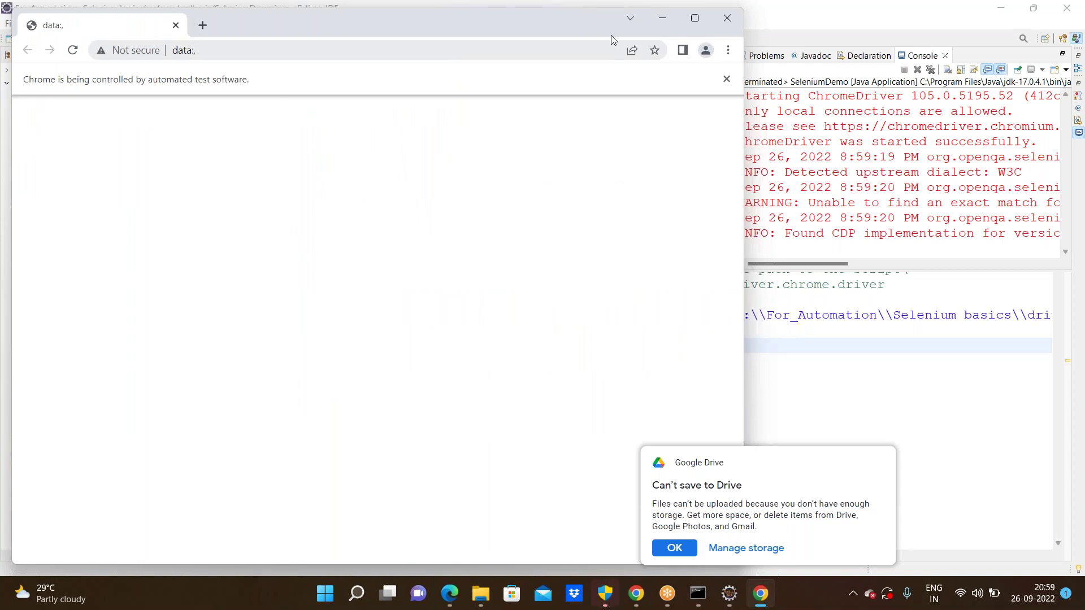
left_click(730, 21)
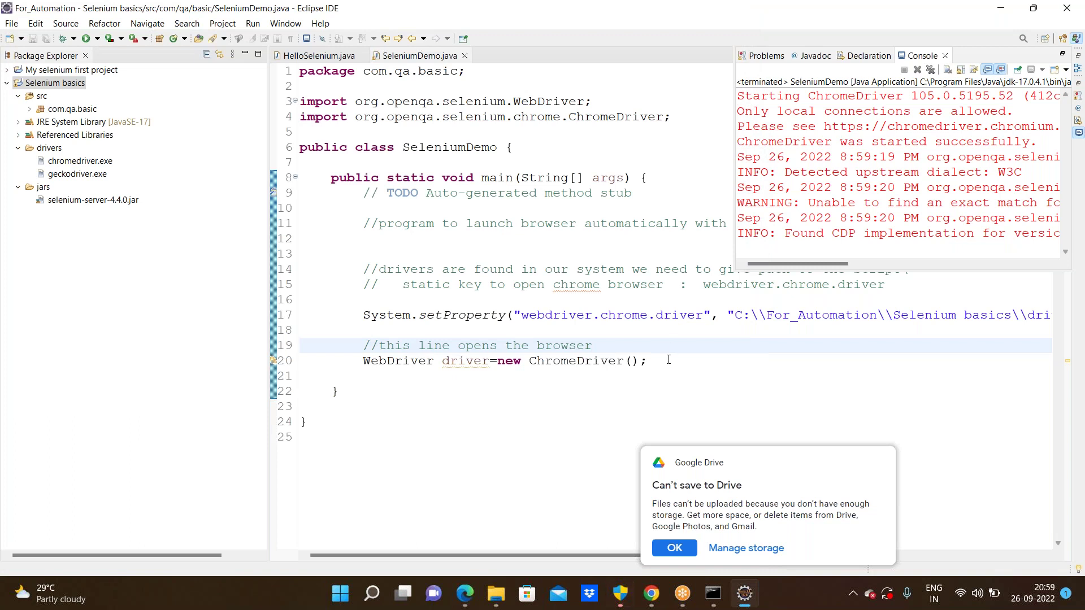
- Add the comment "//to launch the url we have a get method" below the WebDriver declaration, separated by a blank line
left_click(663, 365)
key("ctrl+m")
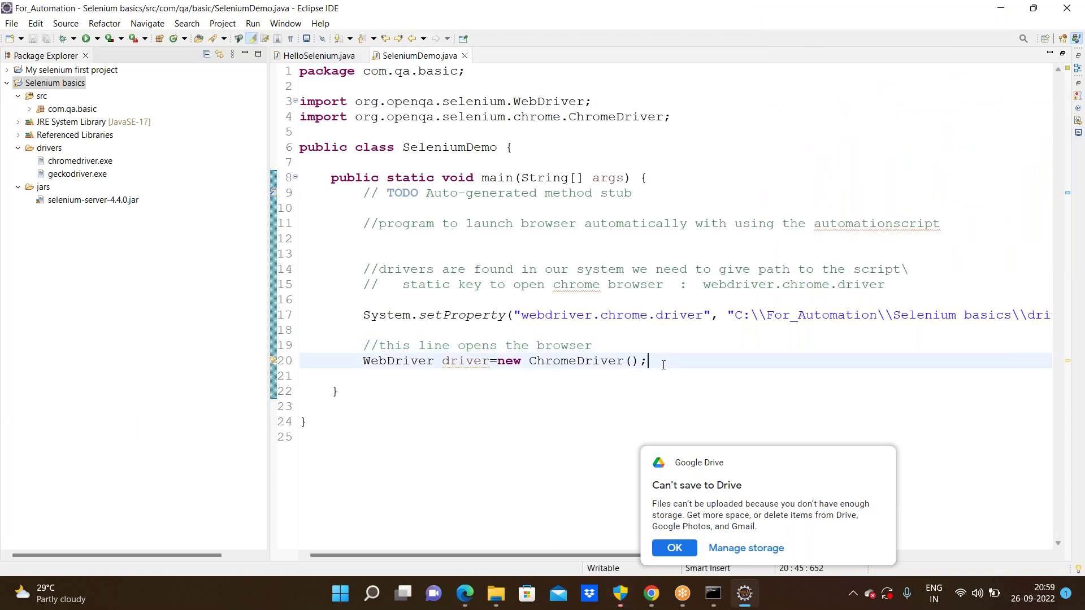
key("Return")
key("Return")
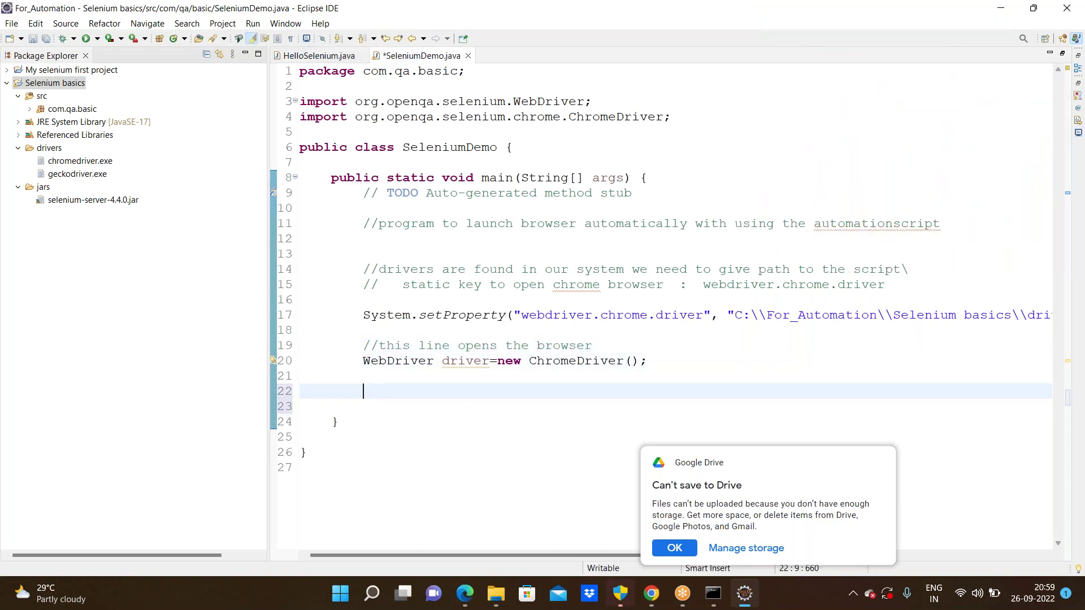
type("//to launch the ")
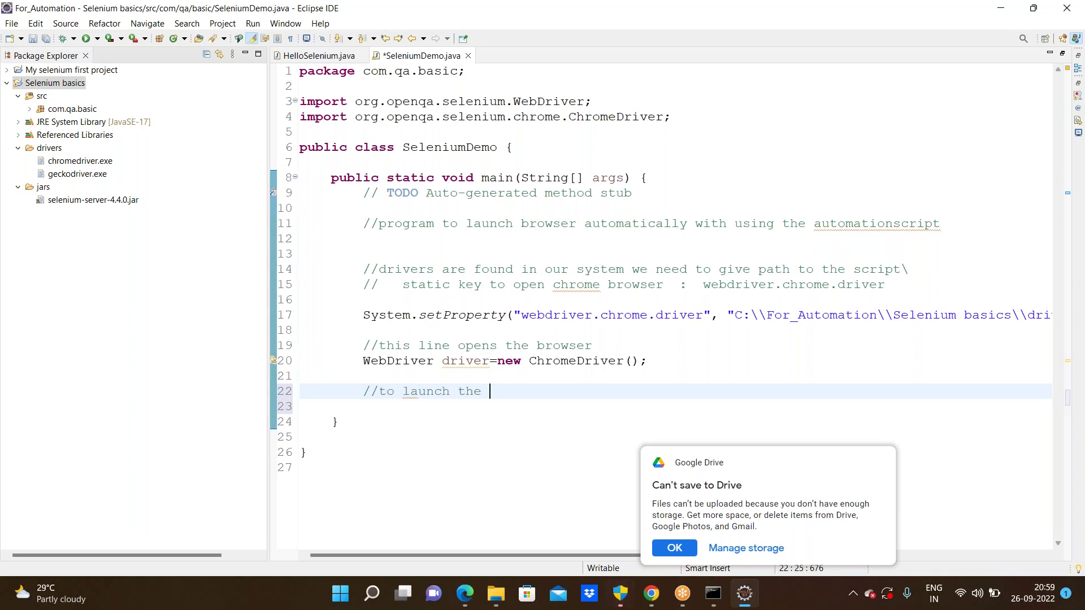
type("url we have a get mebth")
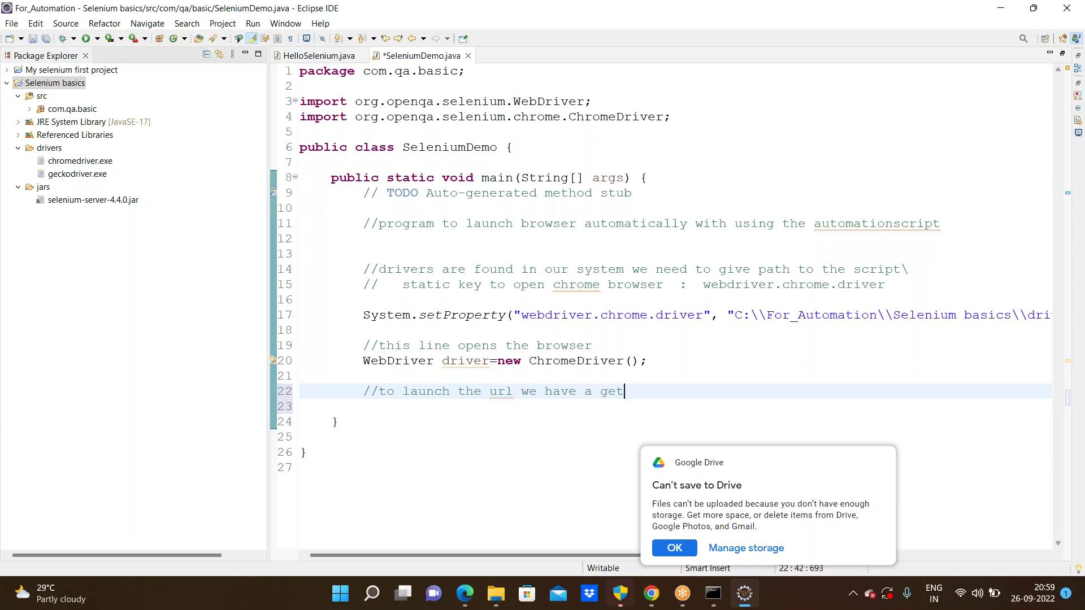
key("BackSpace")
key("BackSpace")
key("BackSpace")
type("thod")
key("Return")
type("driver.")
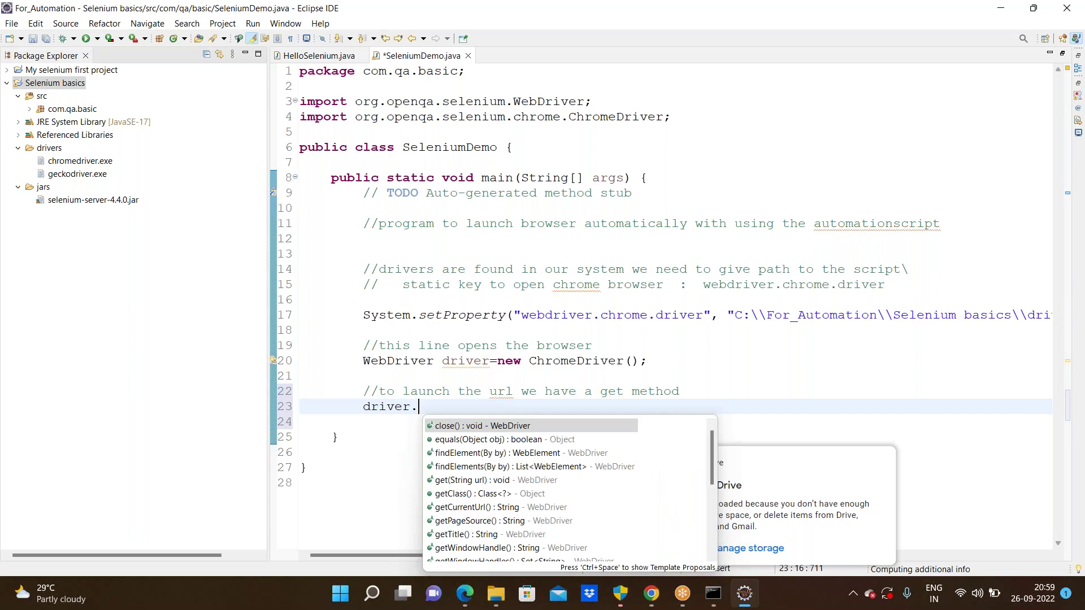
type("ge")
key("Return")
key("BackSpace")
type("\"")
type("https")
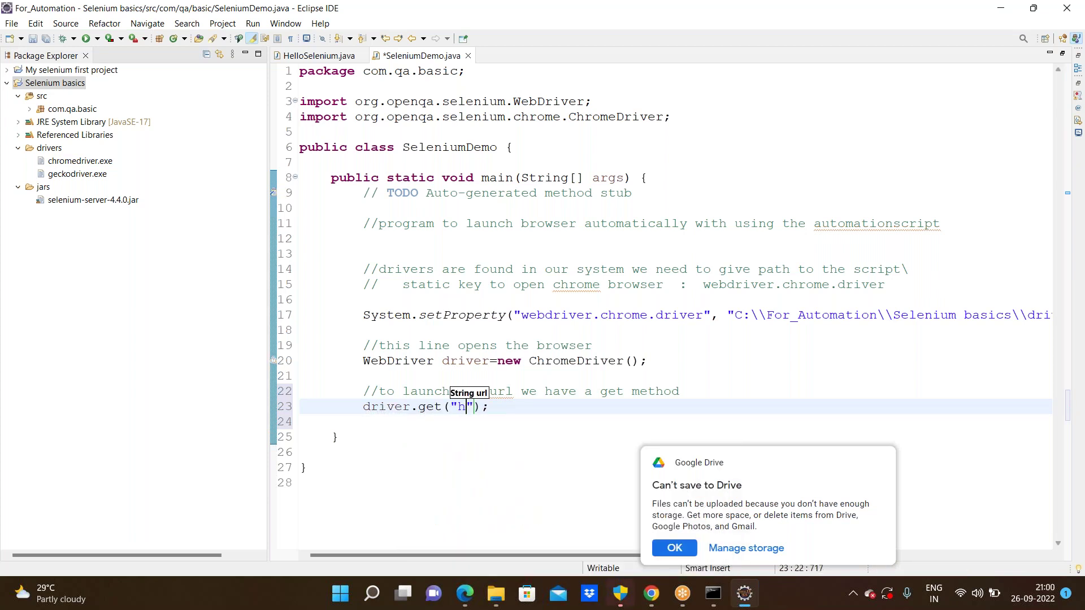
type("://www.google.com")
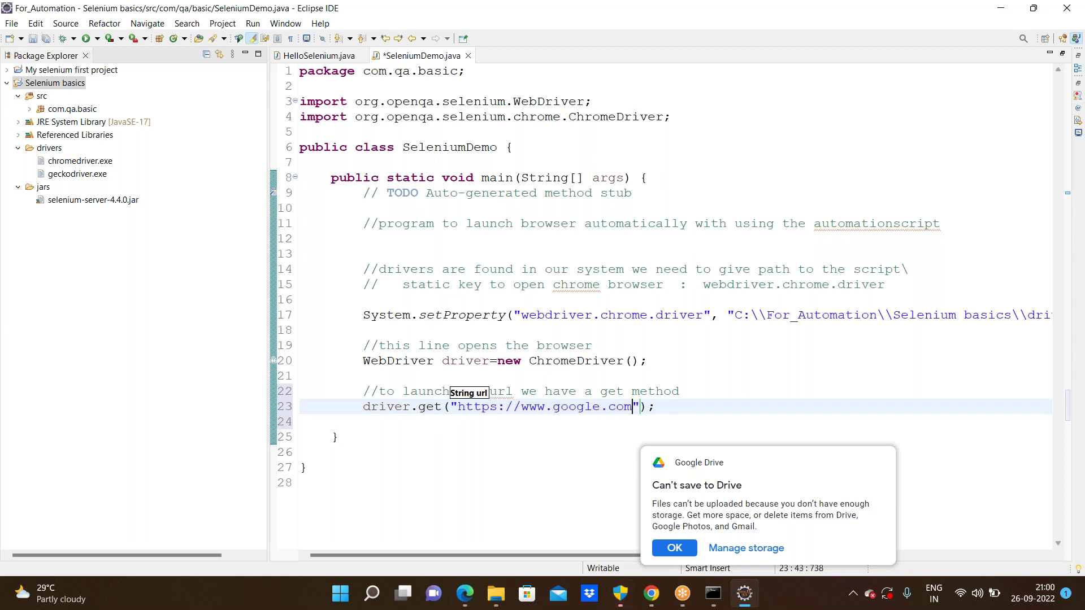
type("/")
- Save and run SeleniumDemo.java with the Google URL call and minimize the Chrome window it opens
key("ctrl+s")
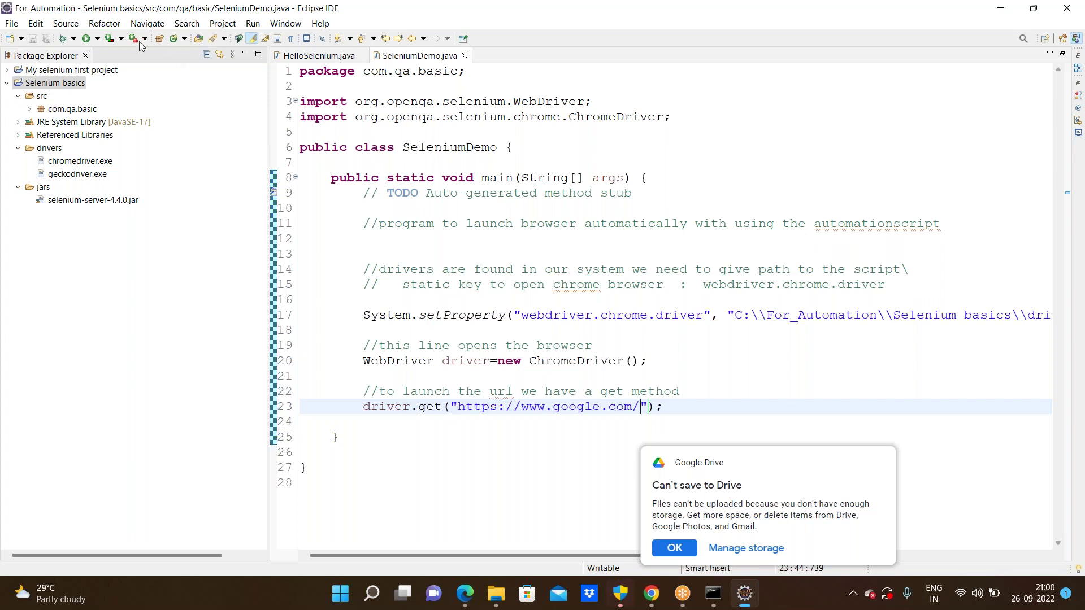
left_click(85, 39)
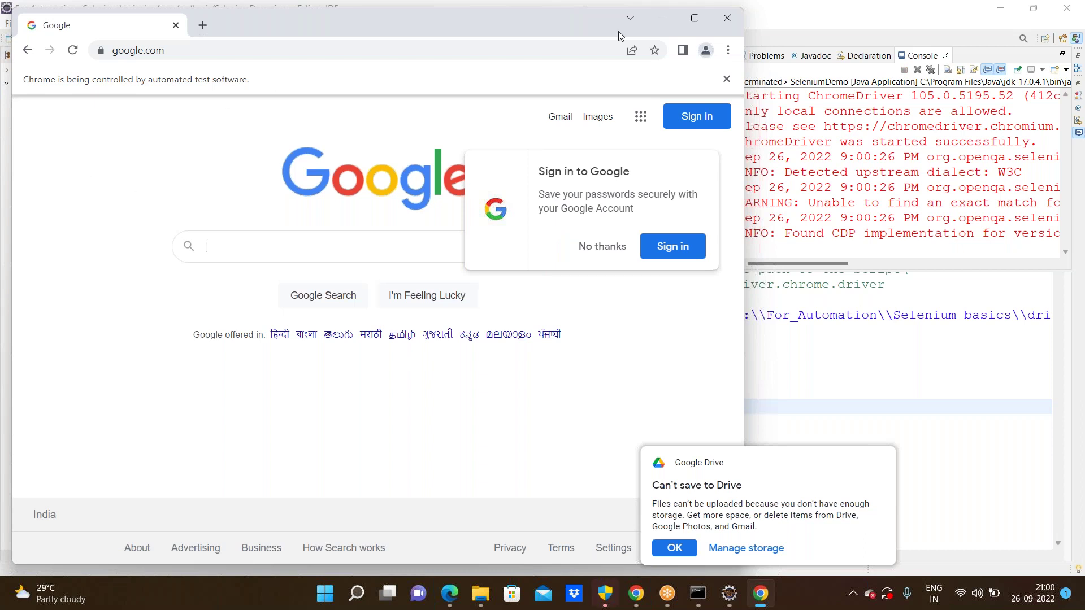
left_click(663, 24)
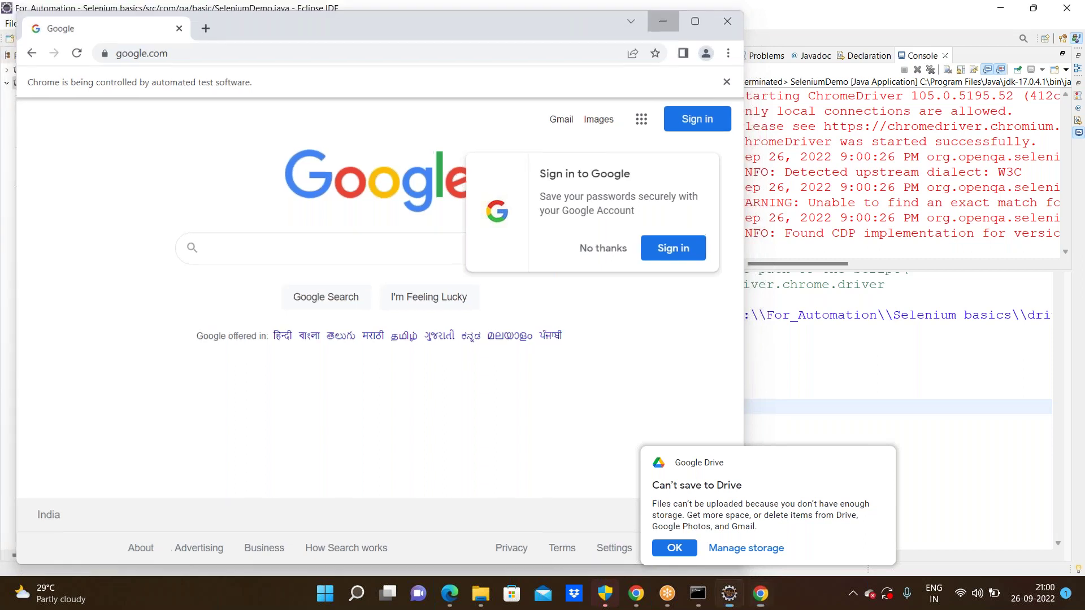